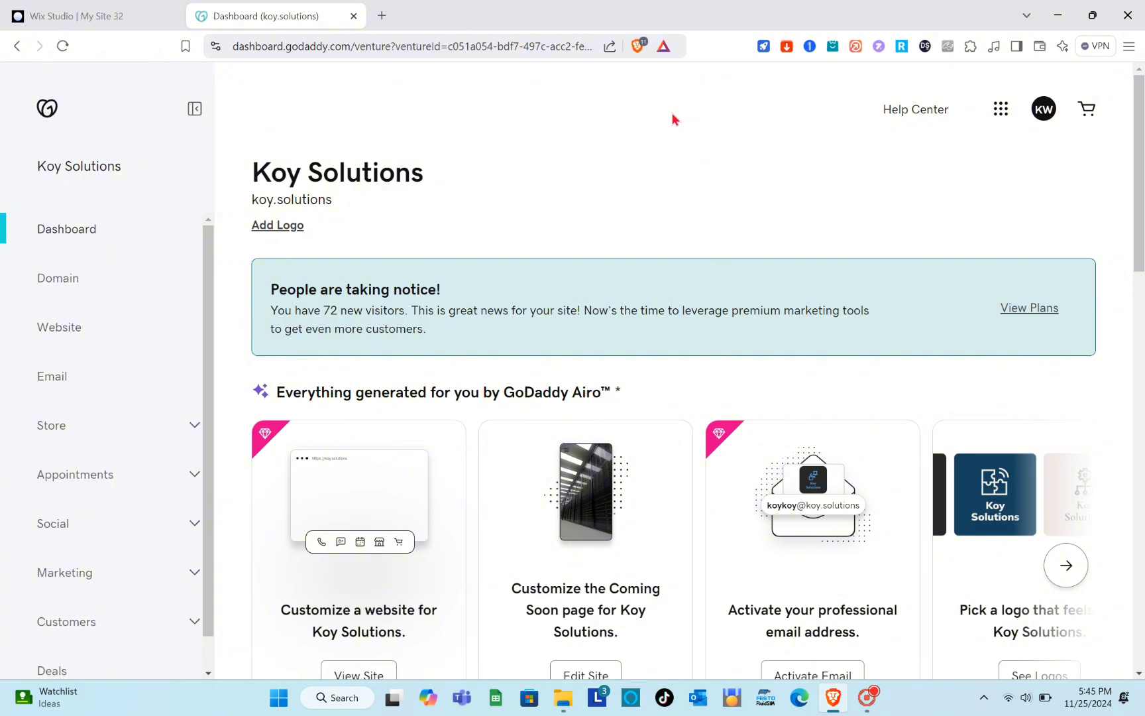
# Open the Domain page for the Koy Solutions site from its dashboard.
pyautogui.scroll(-5, 694, 379)
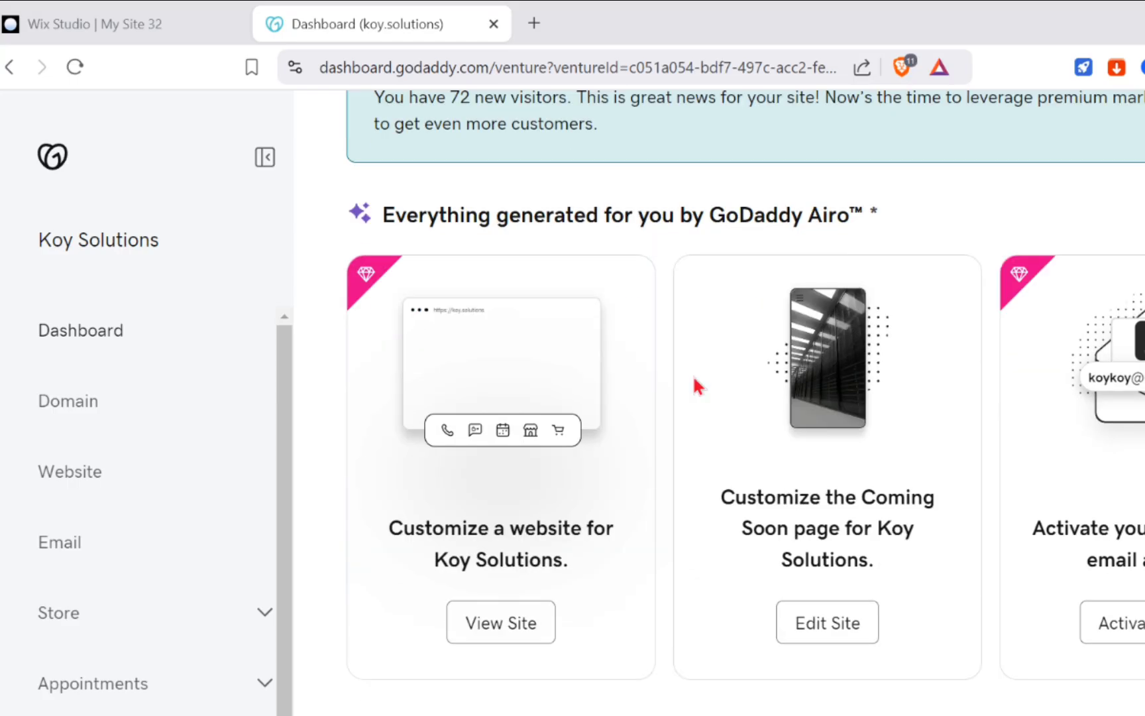
pyautogui.scroll(5, 696, 384)
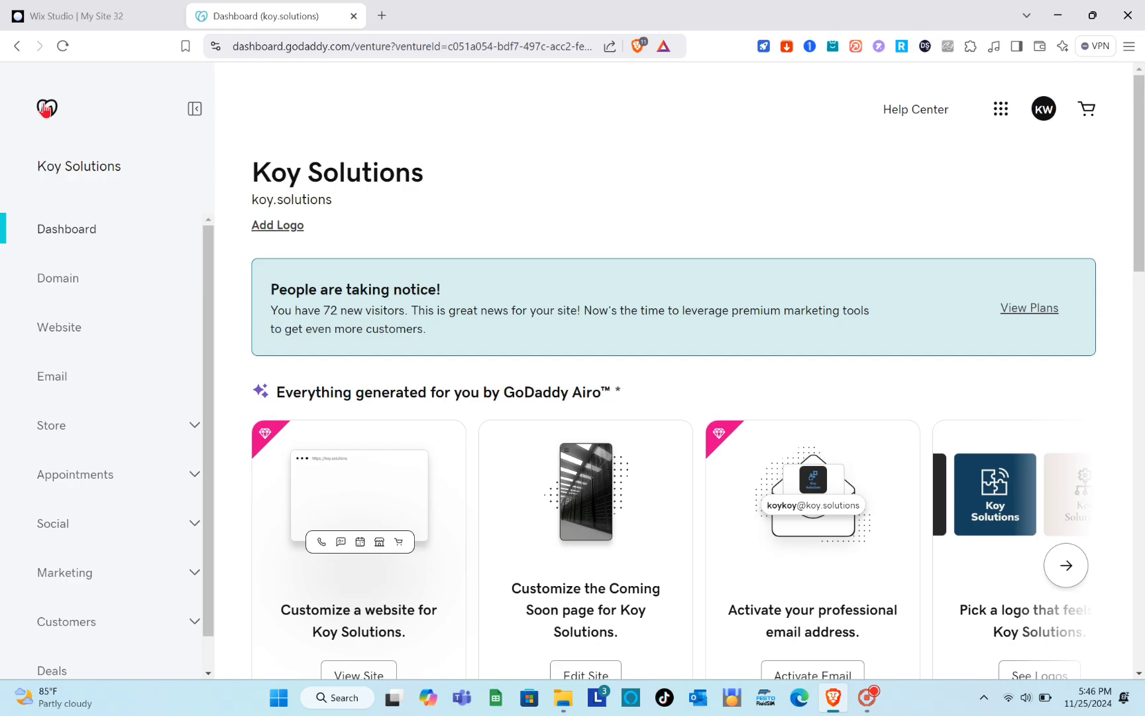
pyautogui.click(52, 158)
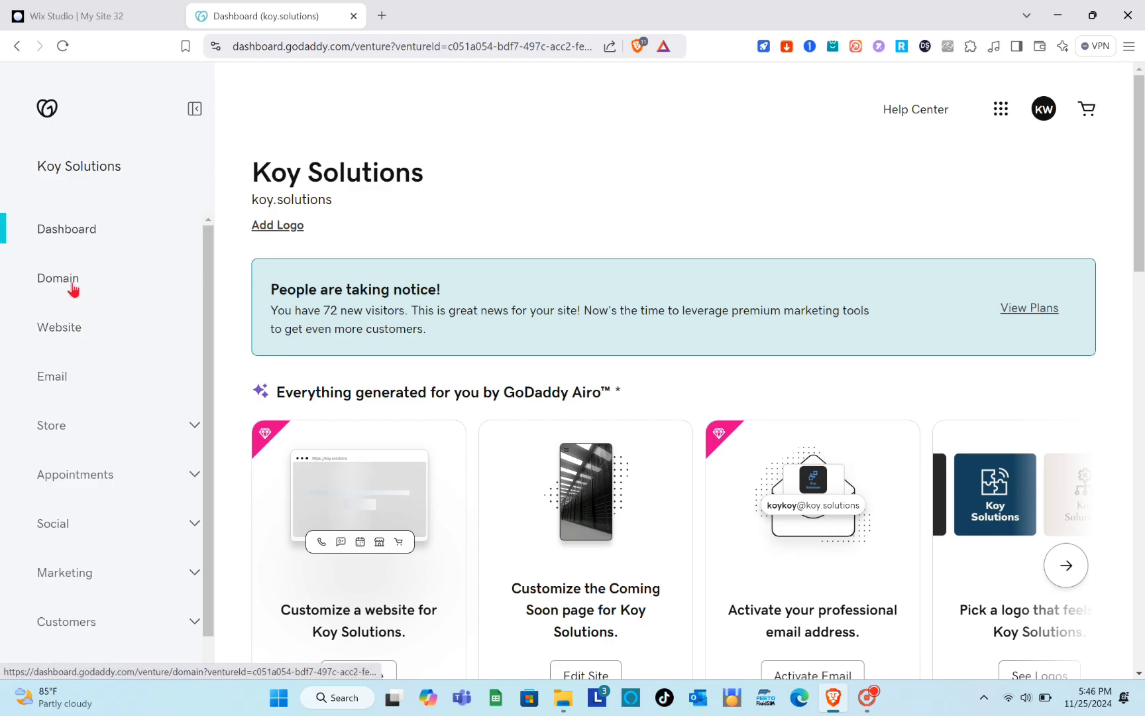
pyautogui.click(102, 245)
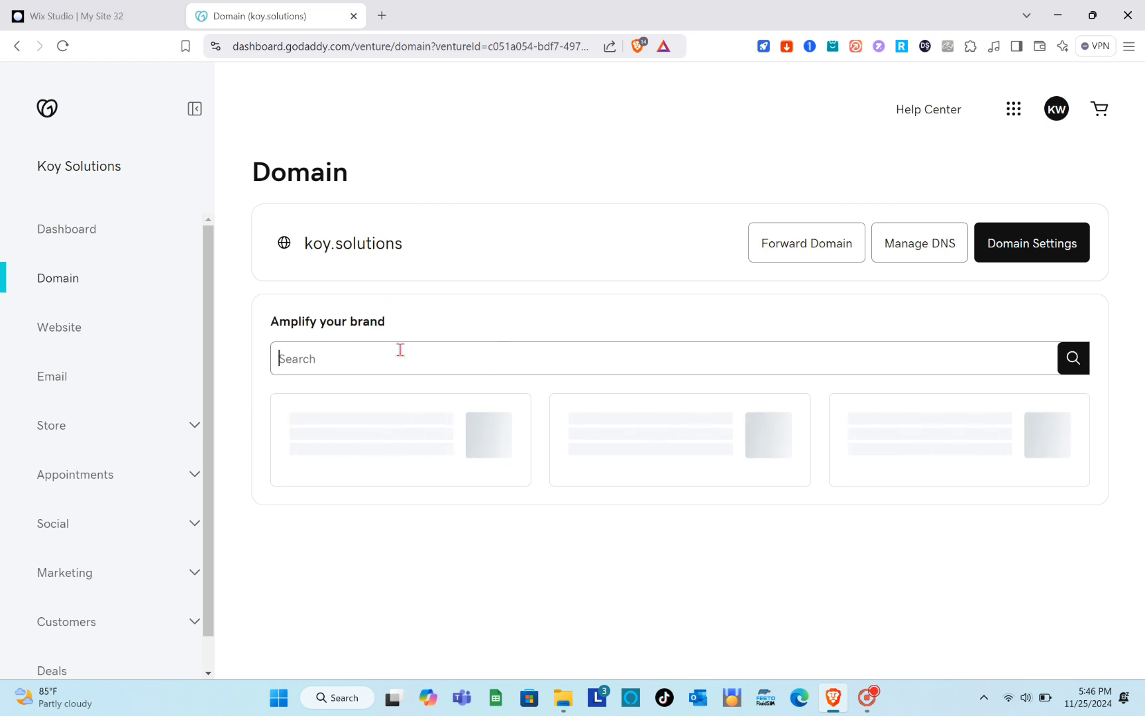
# Search for a new domain using the name Promote.
pyautogui.press('capslock')
pyautogui.write('P')
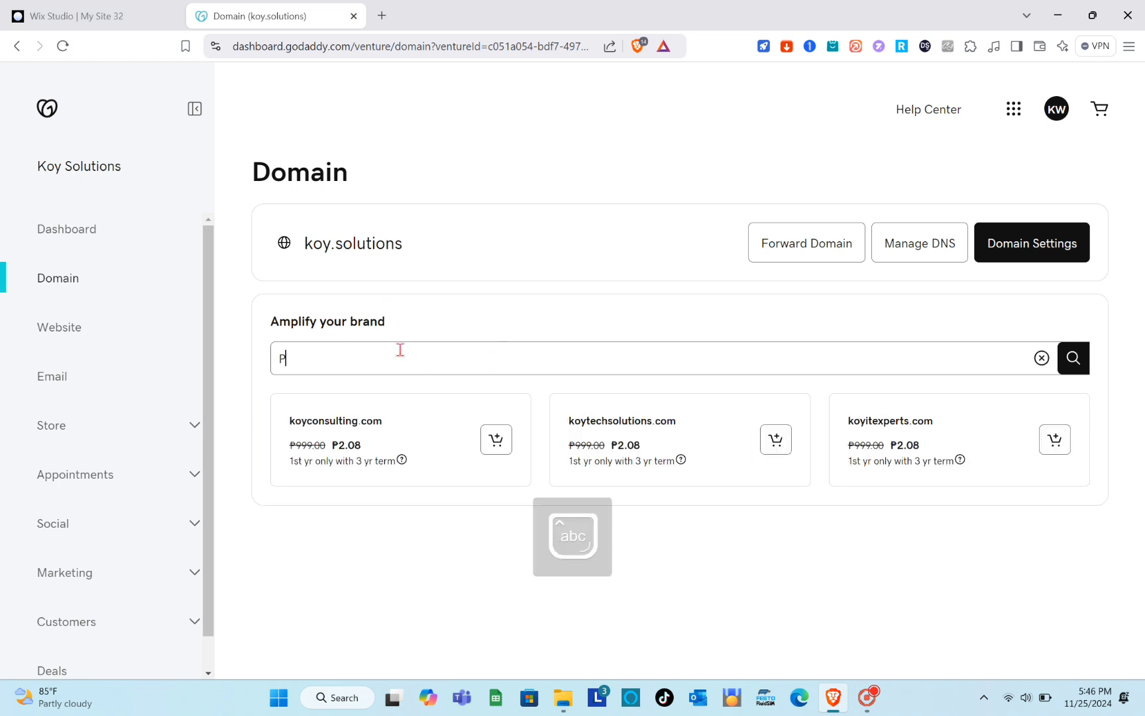
pyautogui.write('rom')
pyautogui.write('otel')
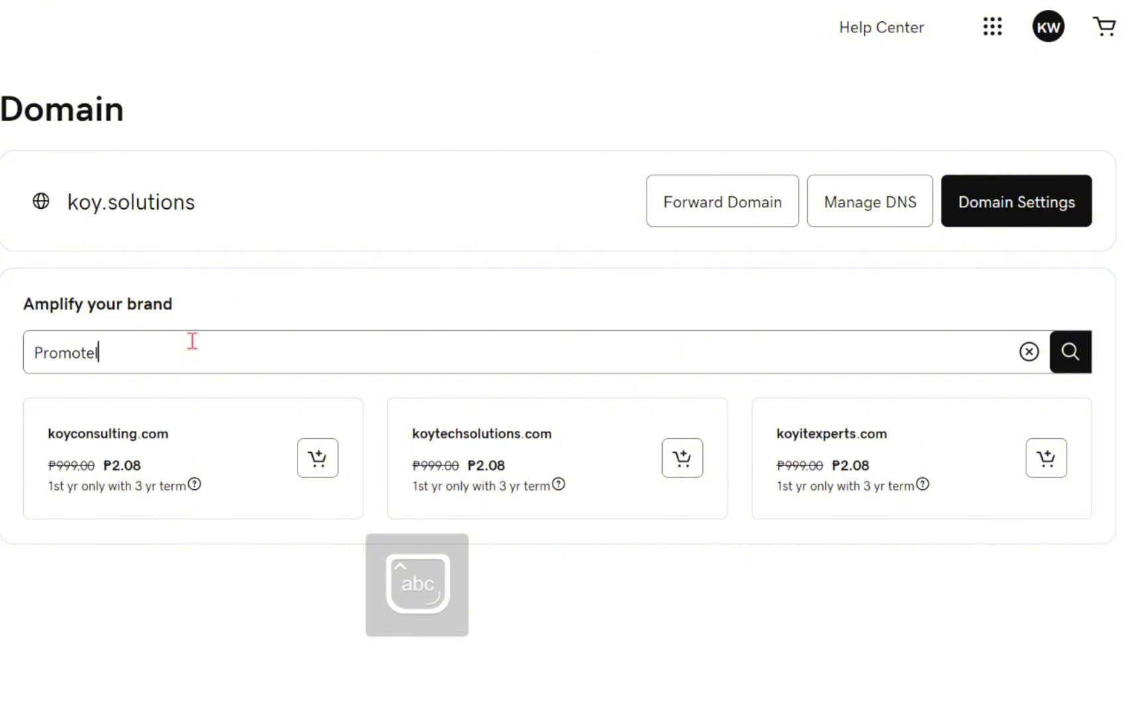
pyautogui.press('BackSpace')
pyautogui.press('BackSpace')
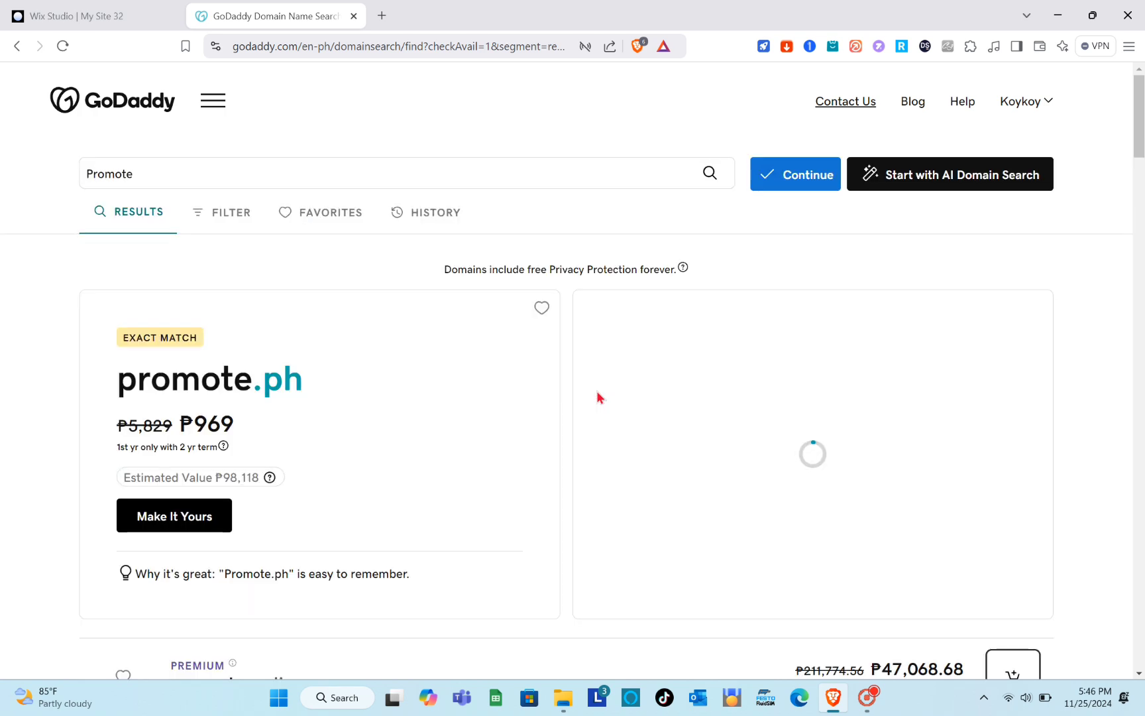
# Examine the domain results for Promote, comparing the available extensions and their first-year prices.
pyautogui.scroll(-3, 330, 436)
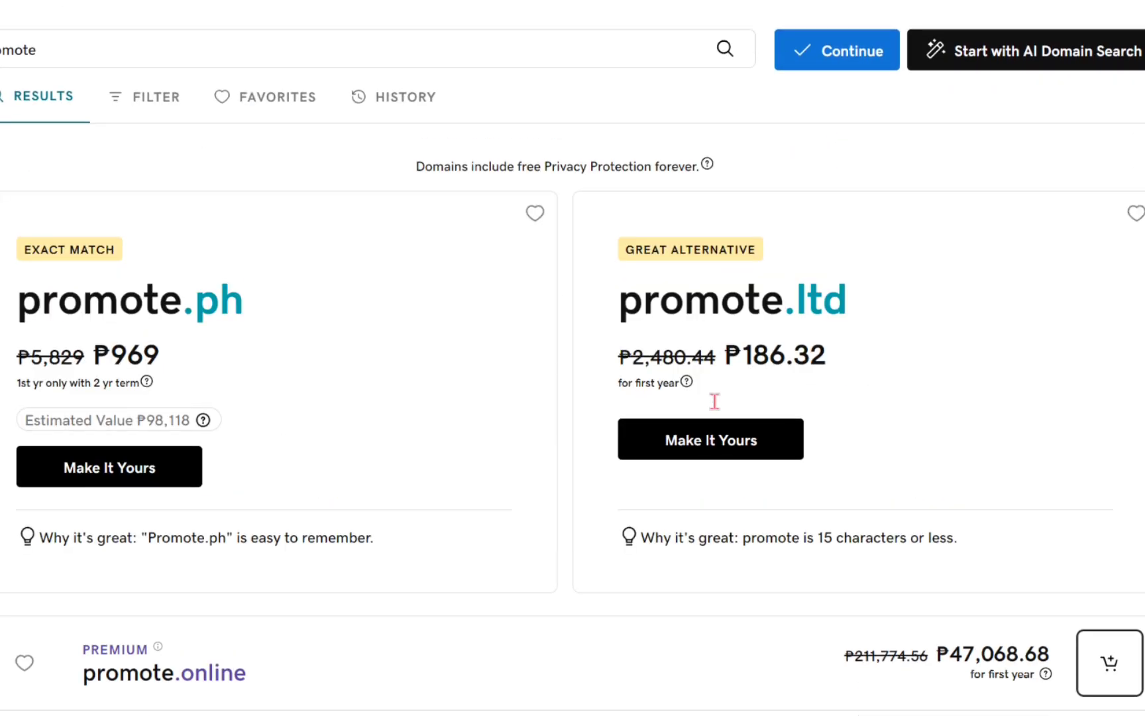
pyautogui.scroll(-4, 713, 399)
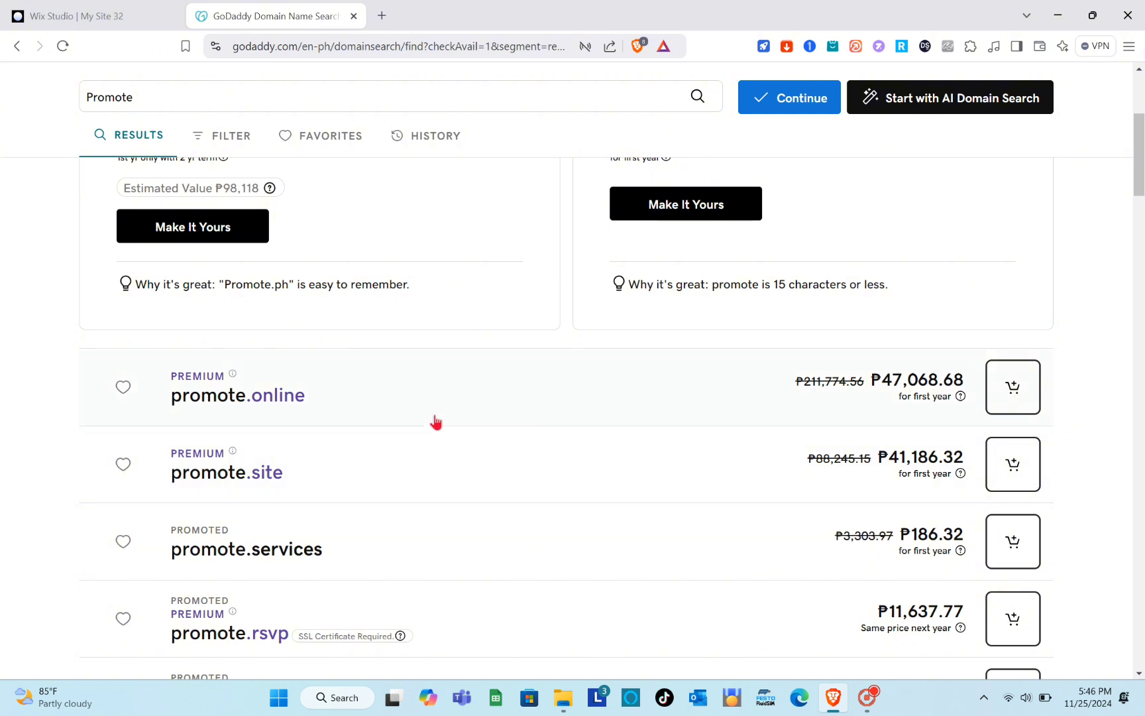
pyautogui.scroll(-8, 405, 436)
pyautogui.scroll(-4, 435, 424)
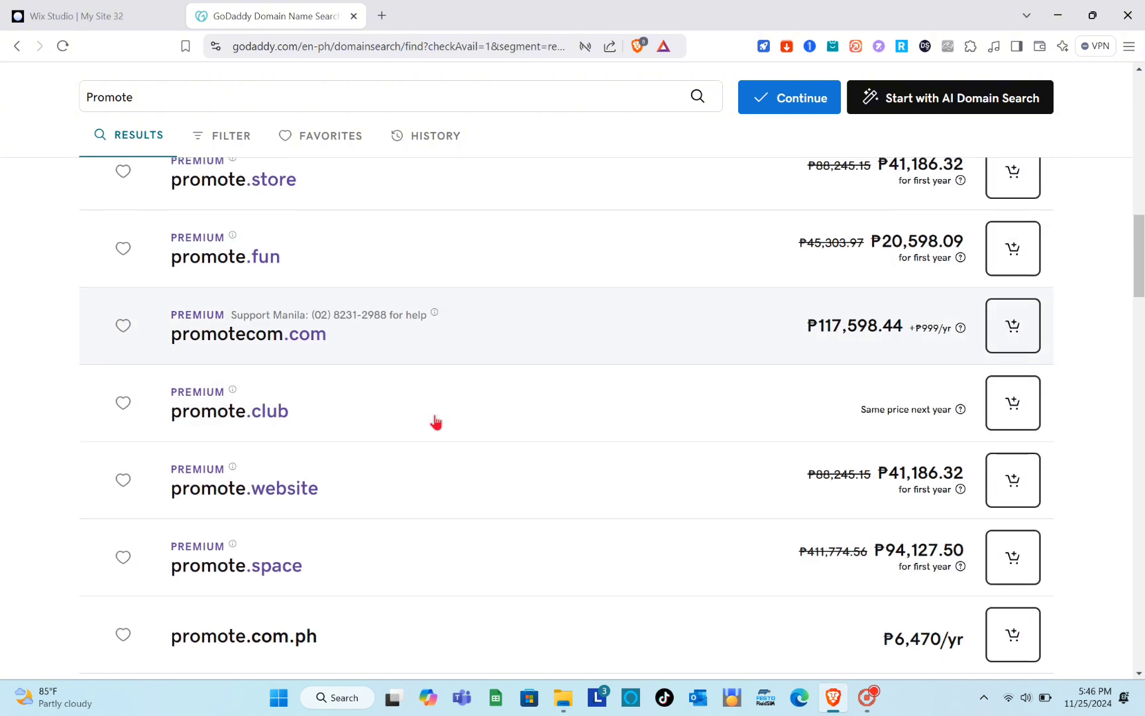
pyautogui.scroll(3, 435, 425)
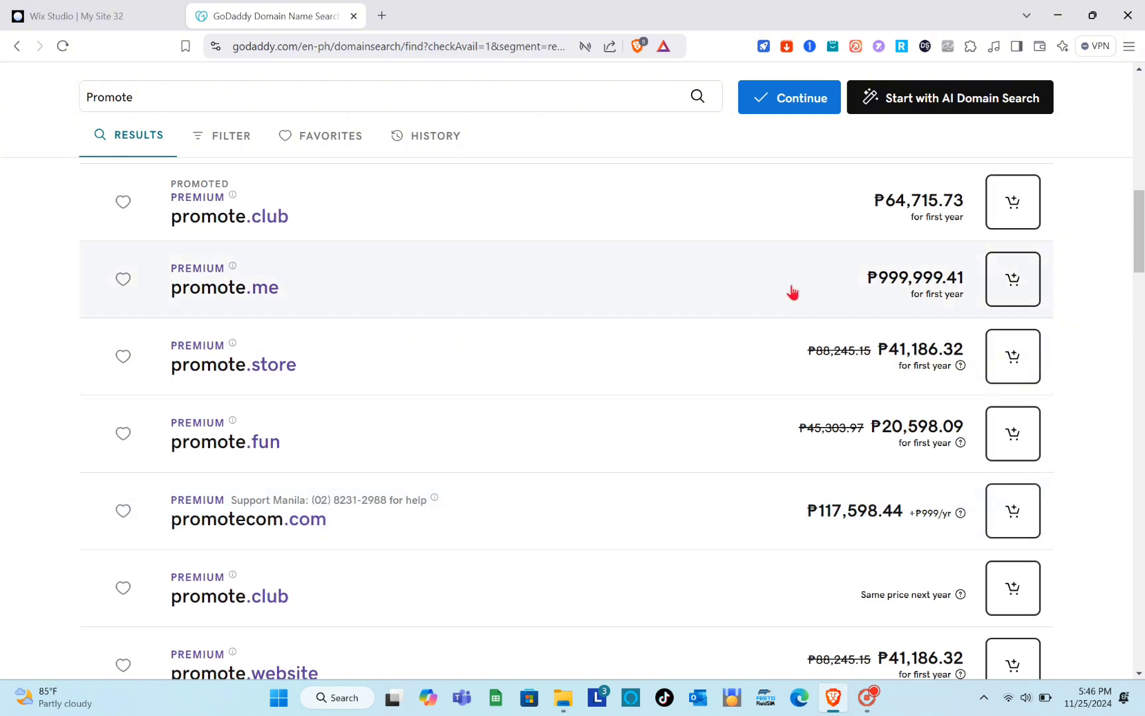
pyautogui.scroll(4, 793, 291)
pyautogui.scroll(3, 793, 292)
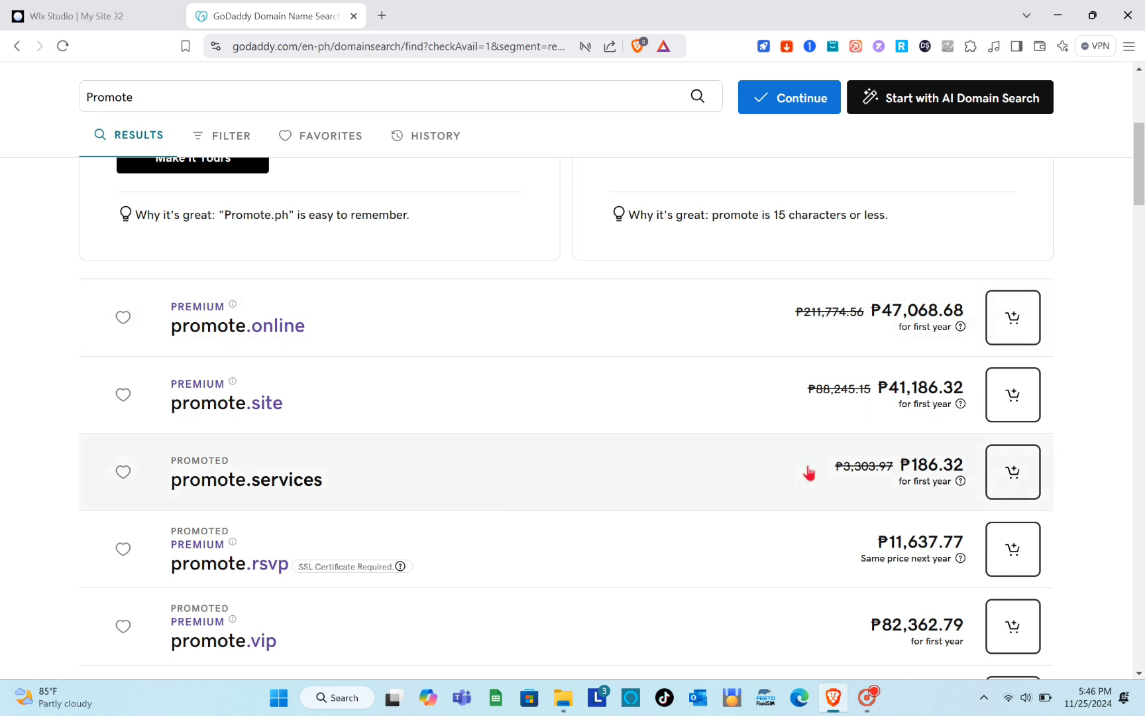
# Expand the promote.services offer, add that domain to the cart and proceed to its registration options.
pyautogui.click(796, 494)
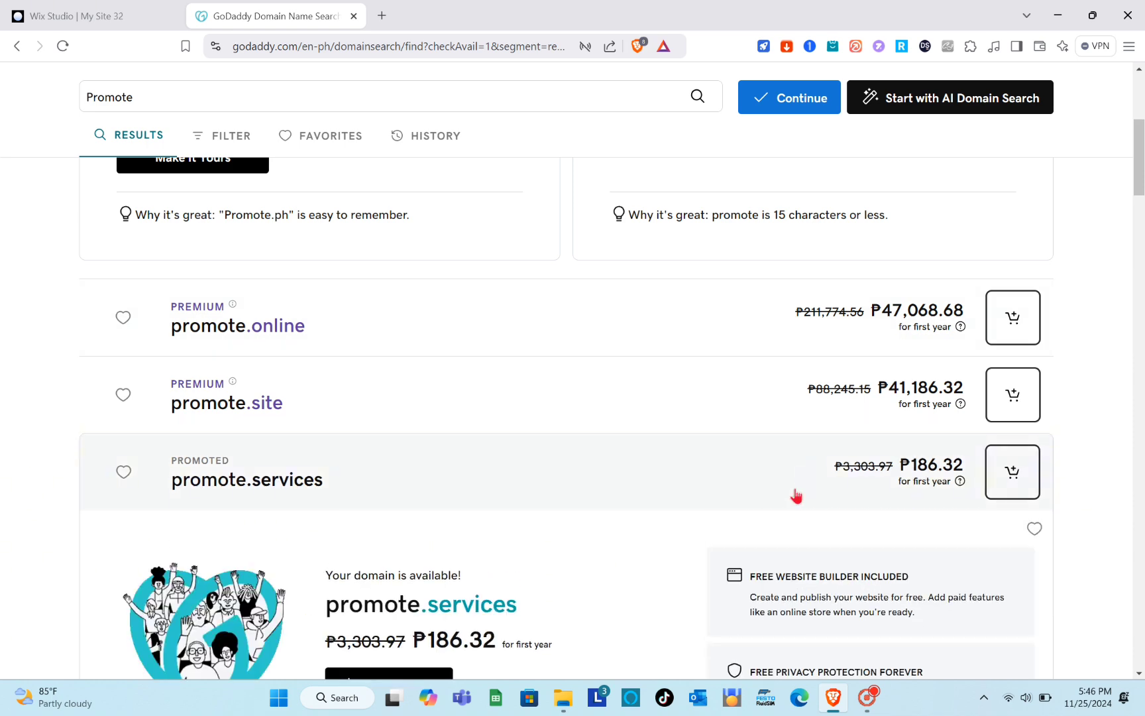
pyautogui.scroll(-1, 804, 452)
pyautogui.scroll(-1, 804, 453)
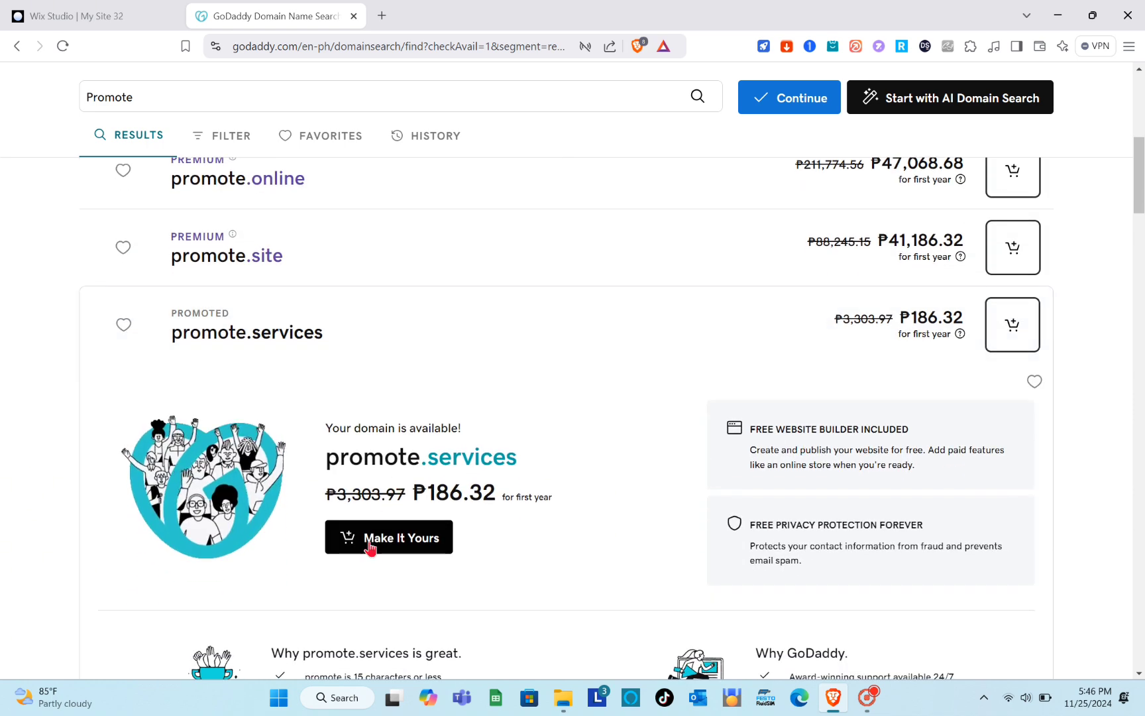
pyautogui.click(419, 538)
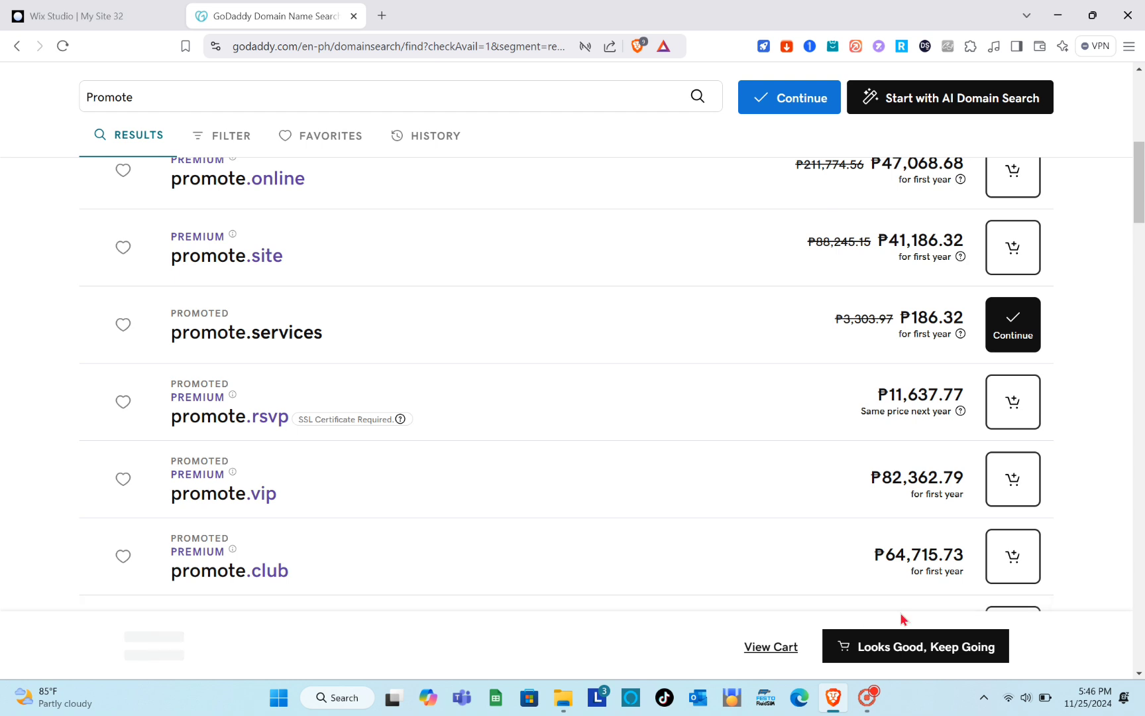
pyautogui.click(902, 649)
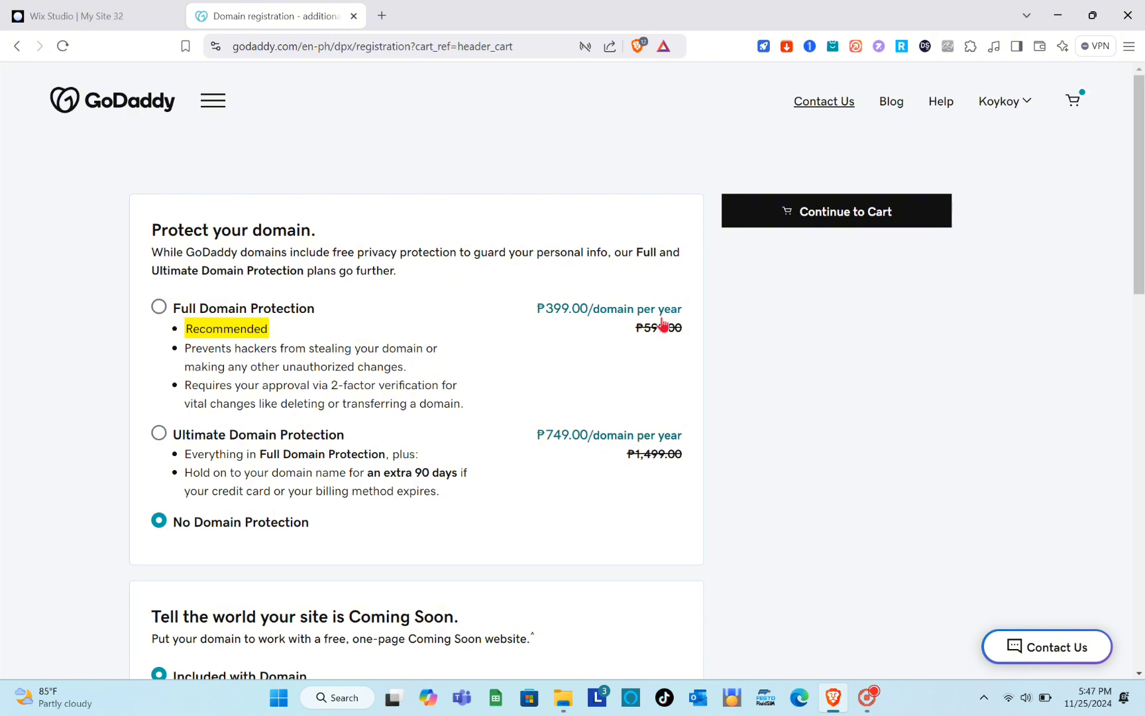
# Review the domain protection plans, Coming Soon page and Professional Email add-ons offered for the domain.
pyautogui.scroll(-1, 364, 359)
pyautogui.scroll(1, 153, 203)
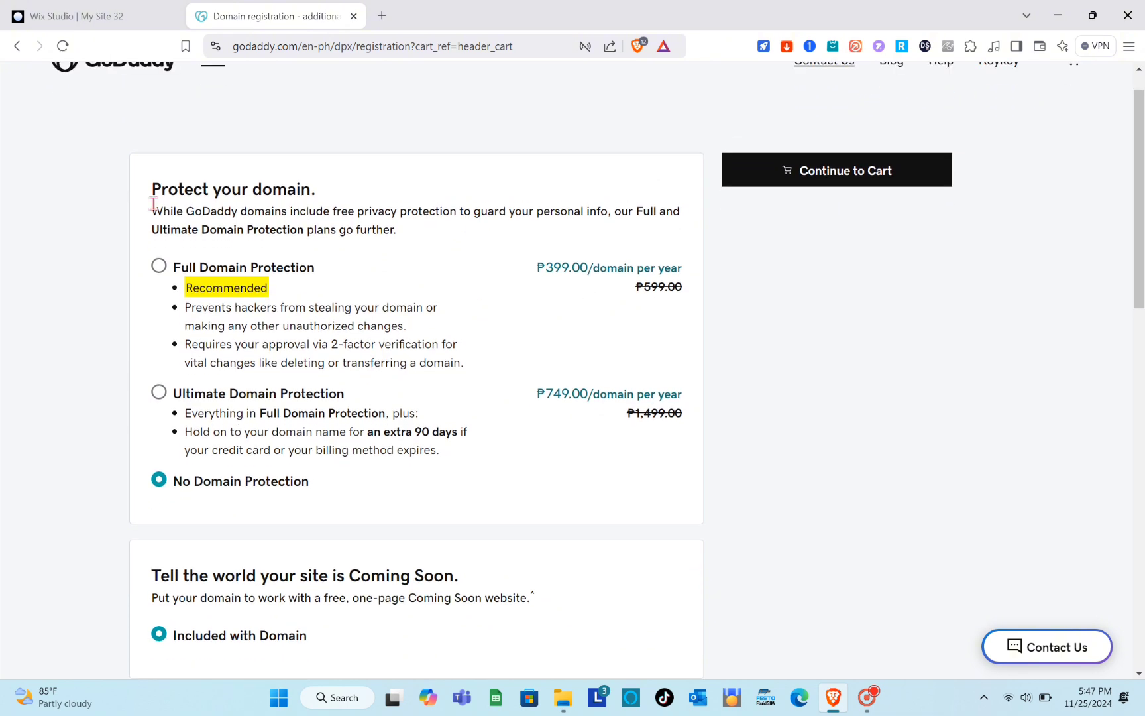
pyautogui.scroll(-3, 384, 368)
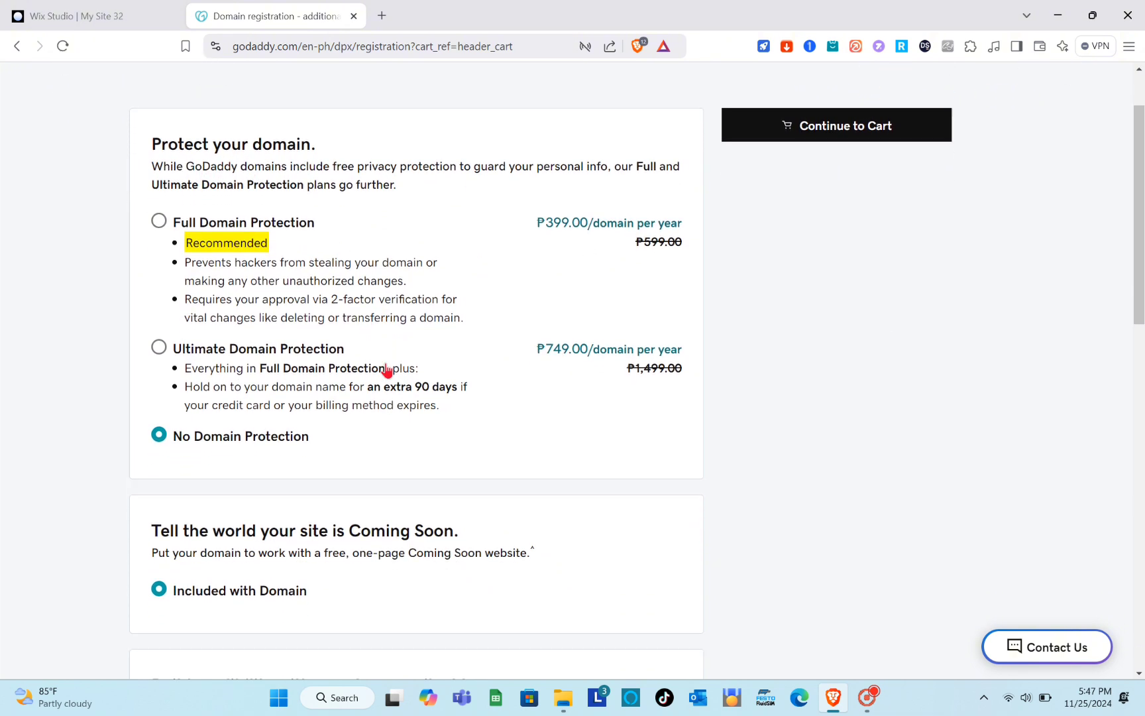
pyautogui.scroll(2, 385, 368)
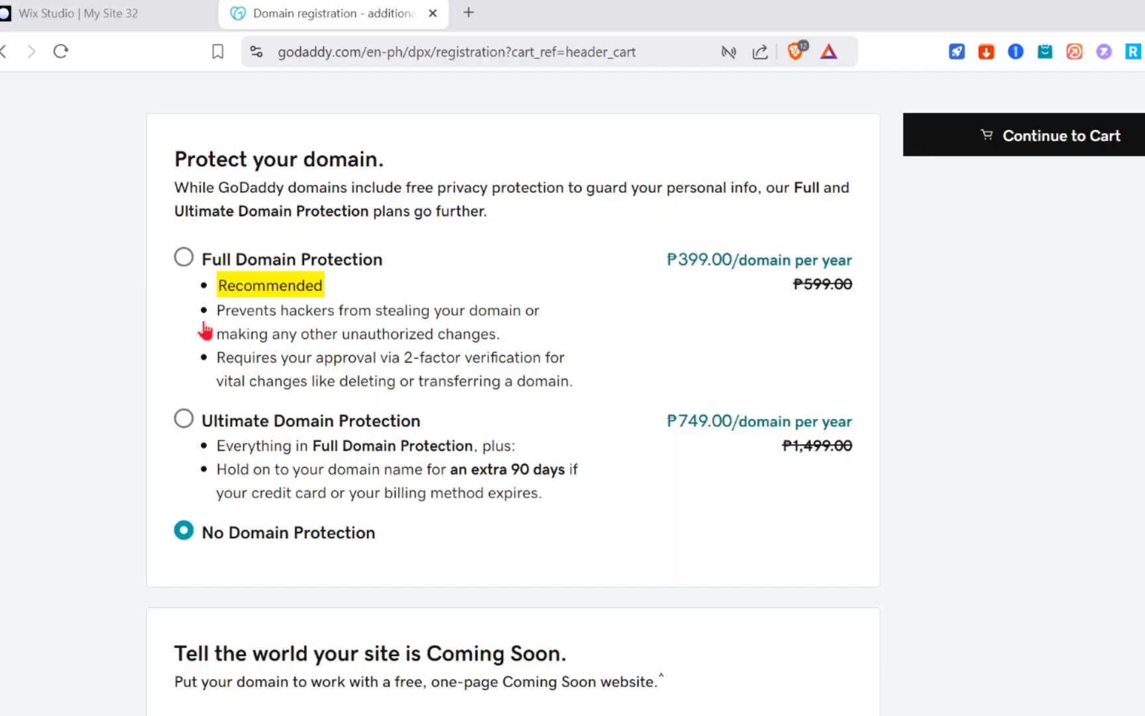
pyautogui.scroll(-6, 422, 441)
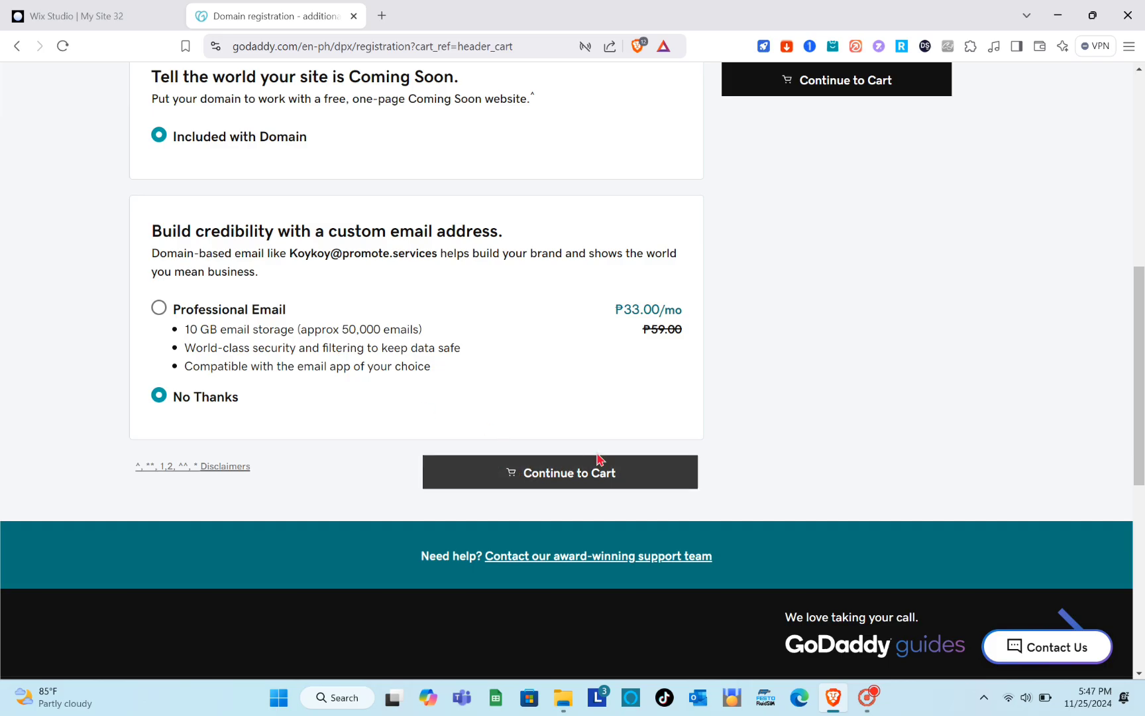
pyautogui.scroll(8, 775, 412)
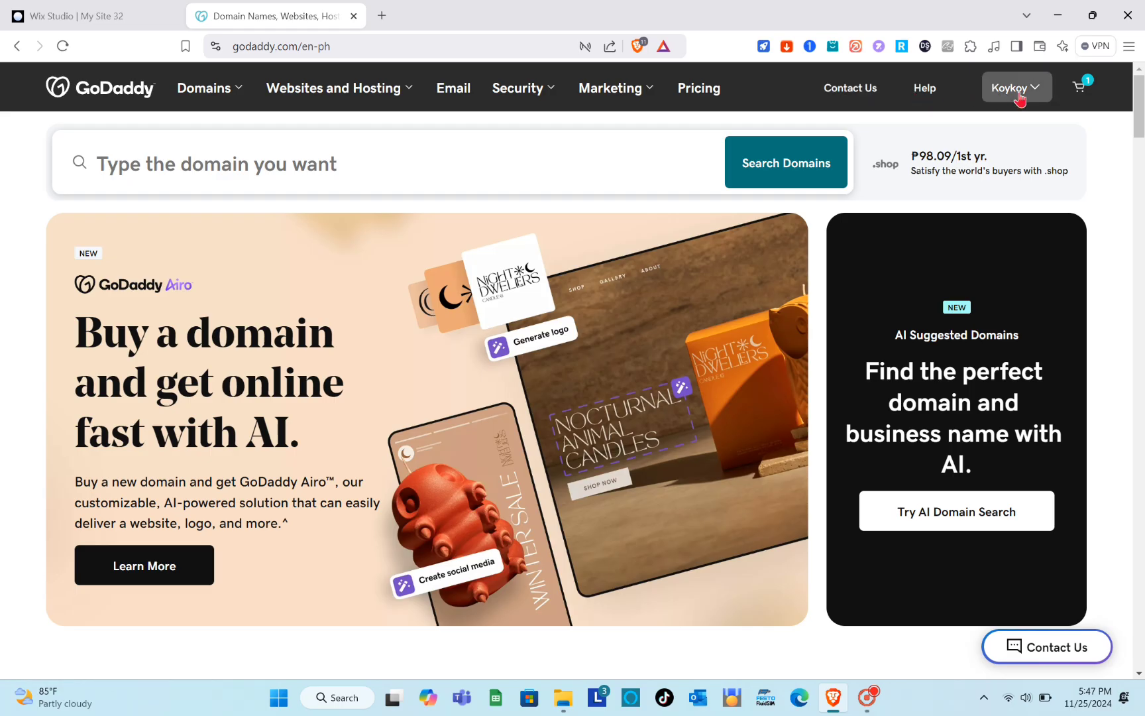
# Go to the account's My Products page and start setting up a free website.
pyautogui.click(1020, 92)
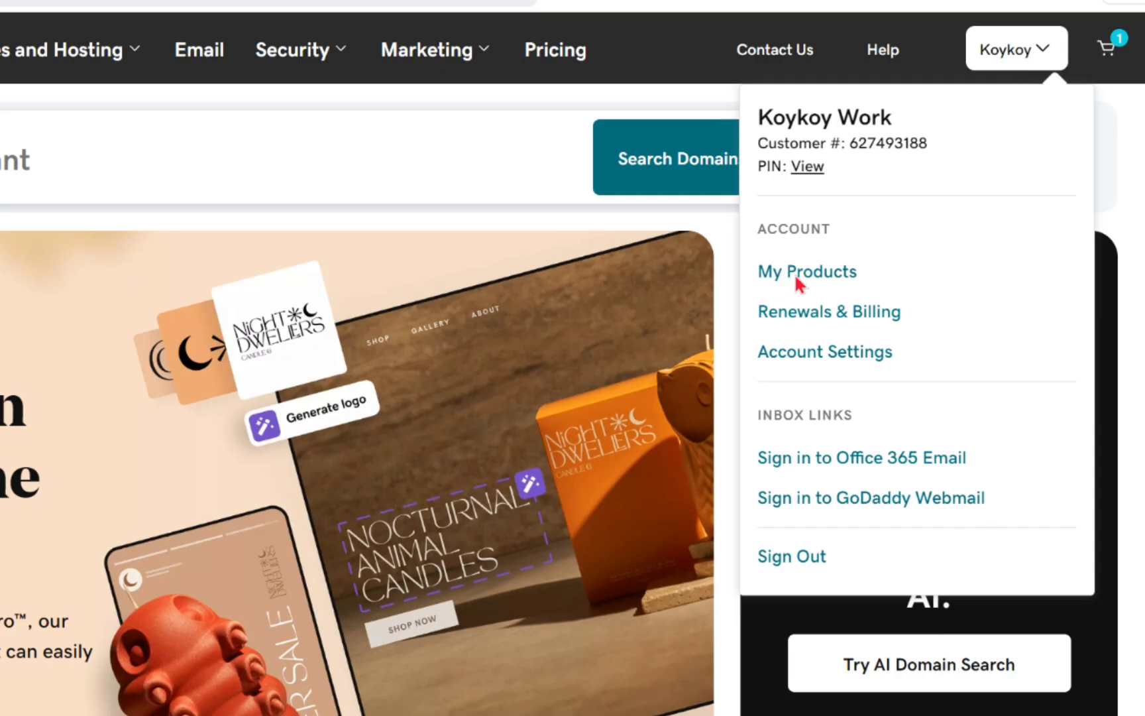
pyautogui.click(795, 277)
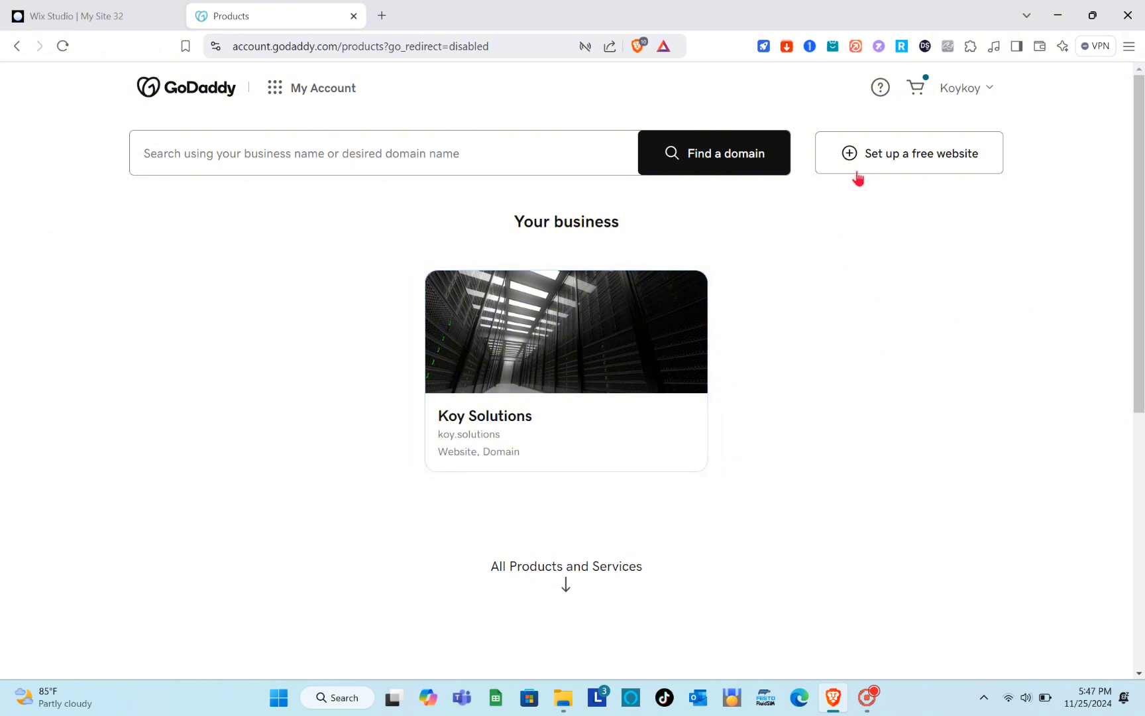
pyautogui.click(926, 162)
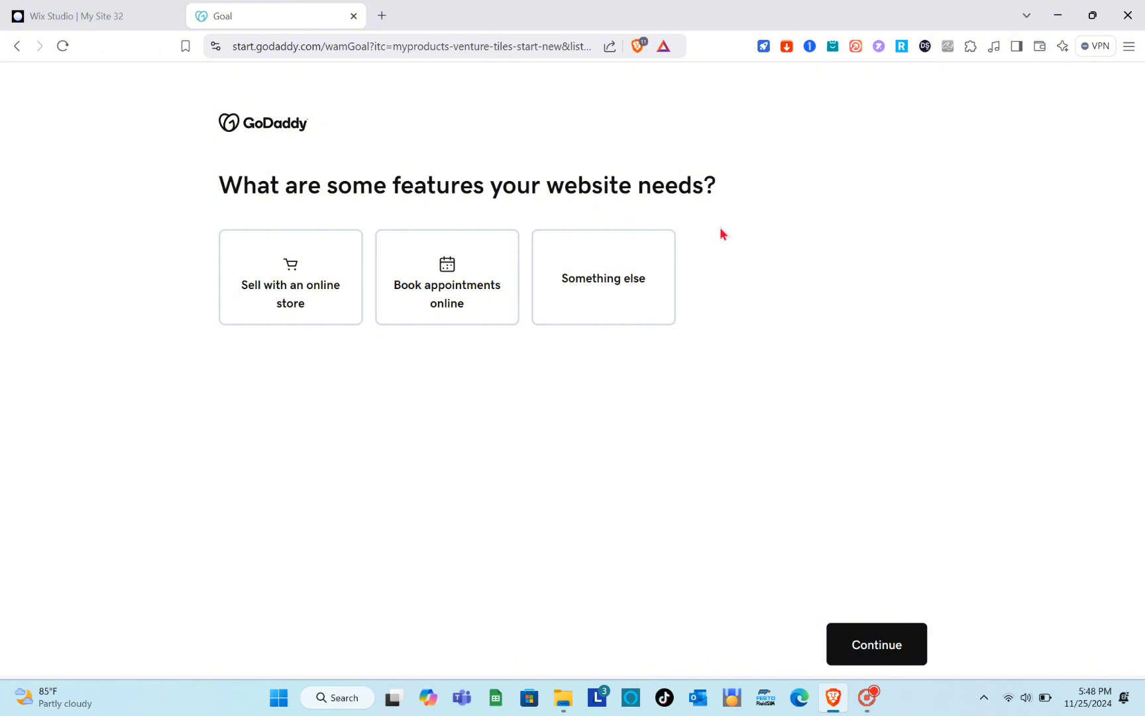
# Choose Something else as the feature the website needs and continue.
pyautogui.click(307, 302)
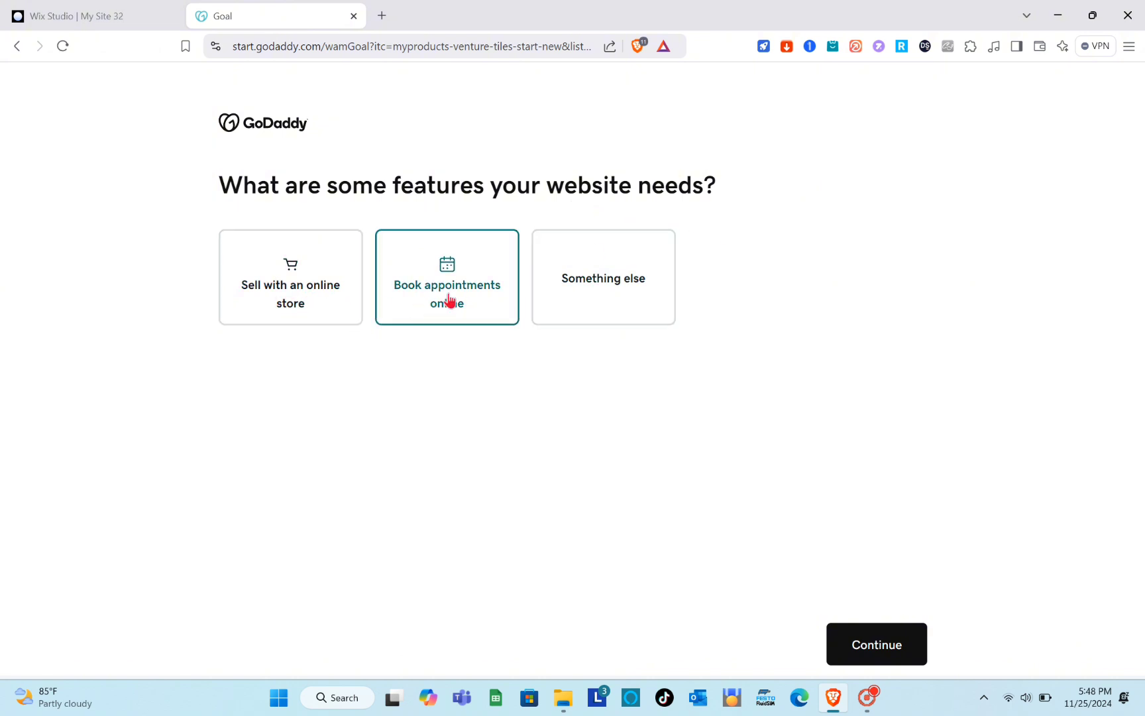
pyautogui.click(500, 300)
pyautogui.click(613, 293)
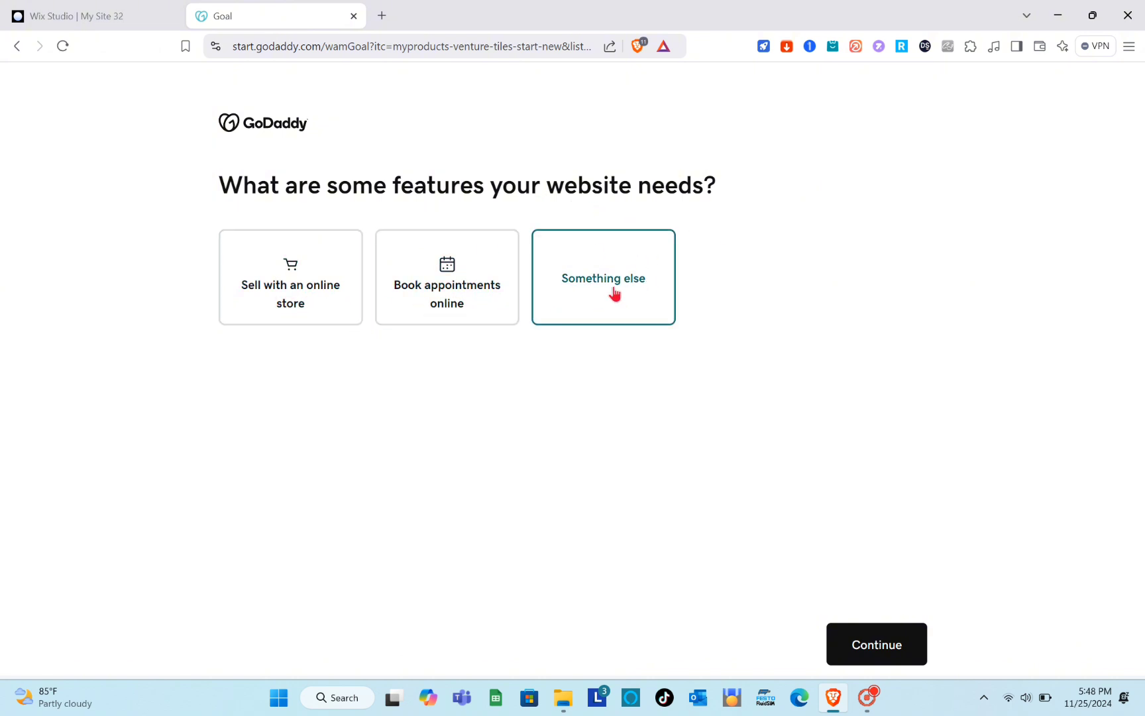
pyautogui.click(883, 640)
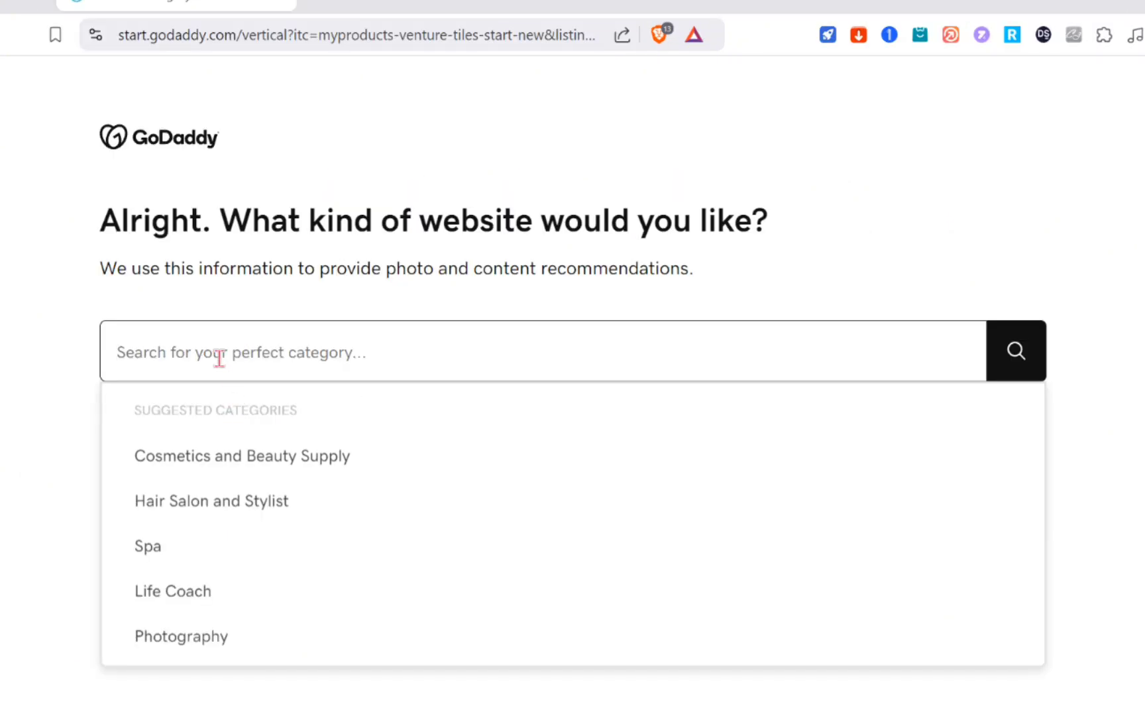
# Search the website categories for Link, choose Social Media Marketing and continue.
pyautogui.click(219, 358)
pyautogui.write('Link')
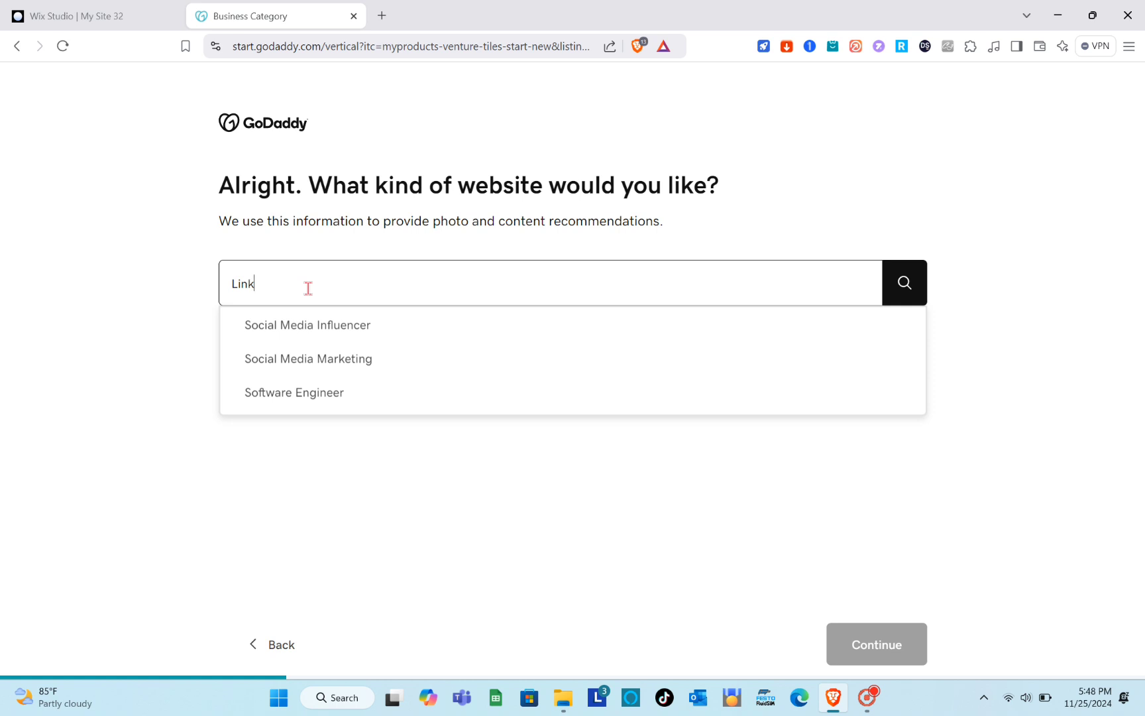
pyautogui.click(362, 359)
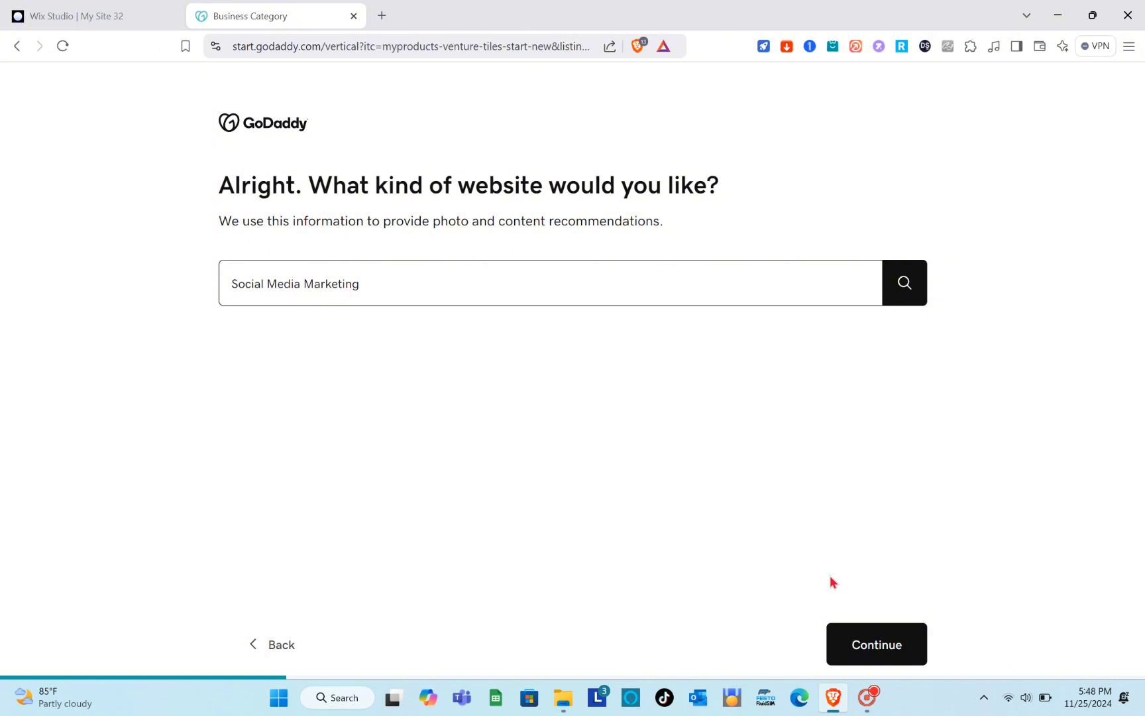
pyautogui.click(880, 644)
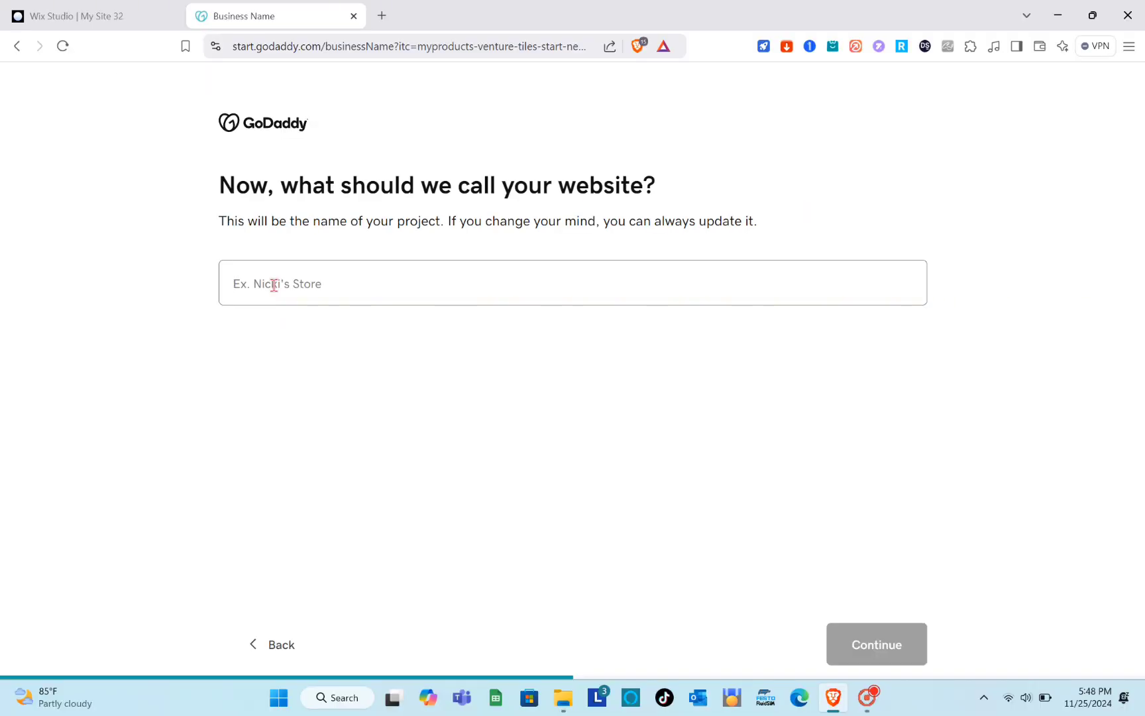
# Name the website Promotion Site and continue.
pyautogui.press('capslock')
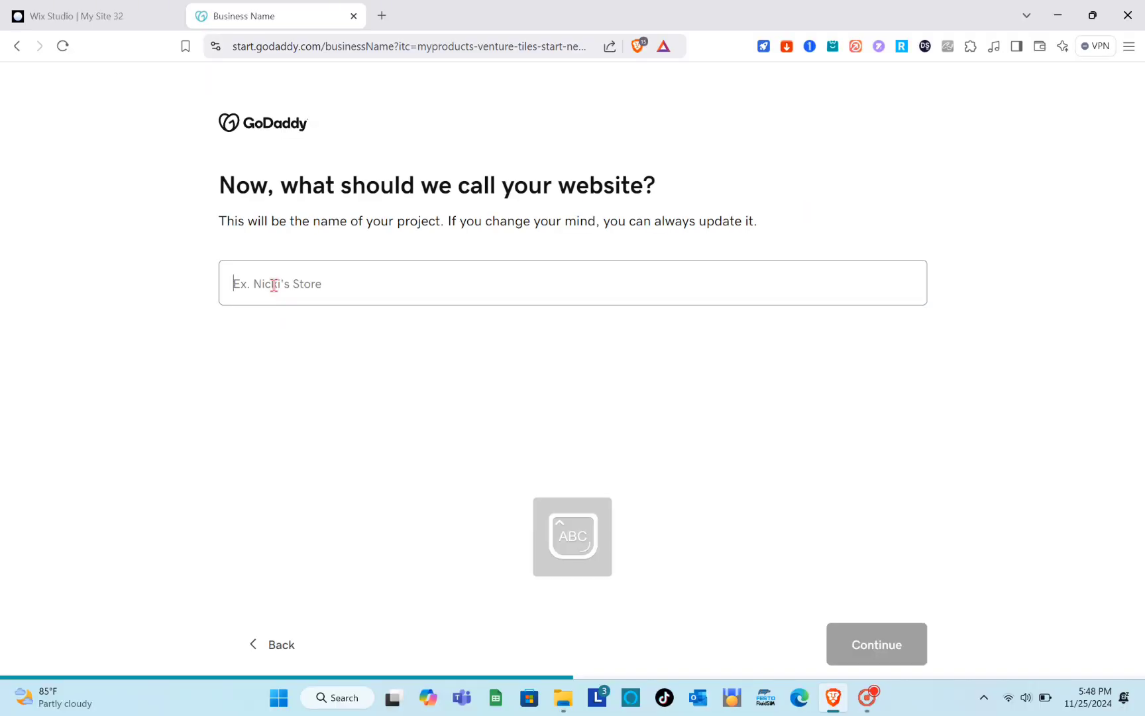
pyautogui.write('Promotion Site')
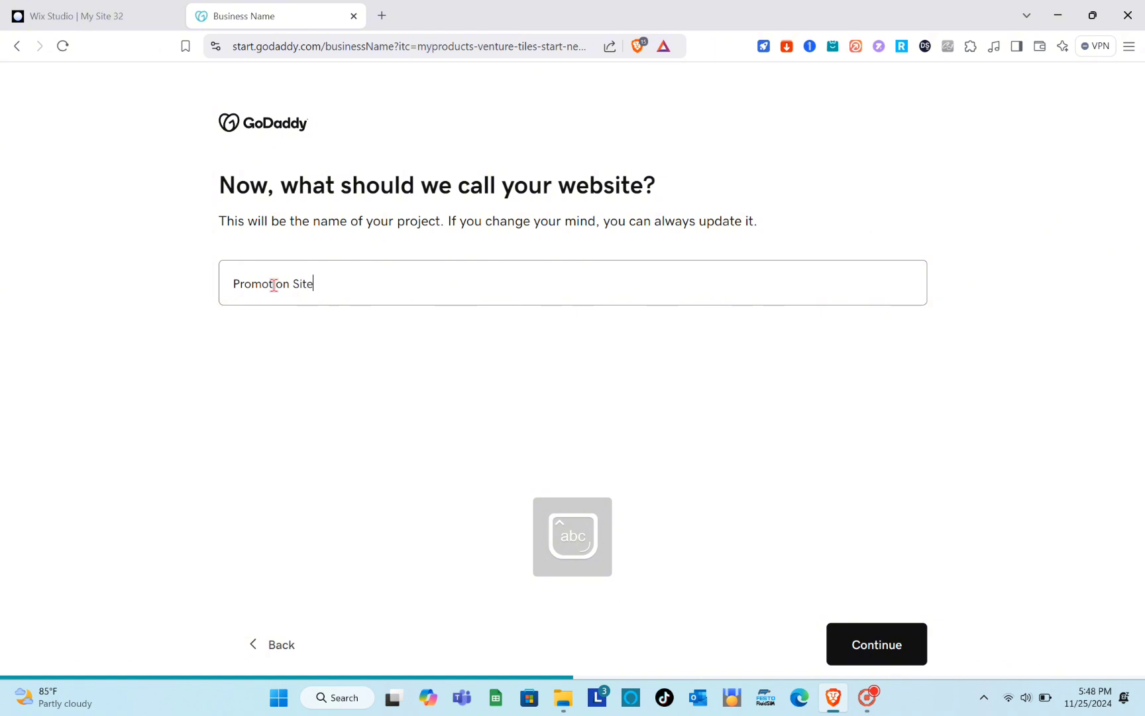
pyautogui.click(905, 660)
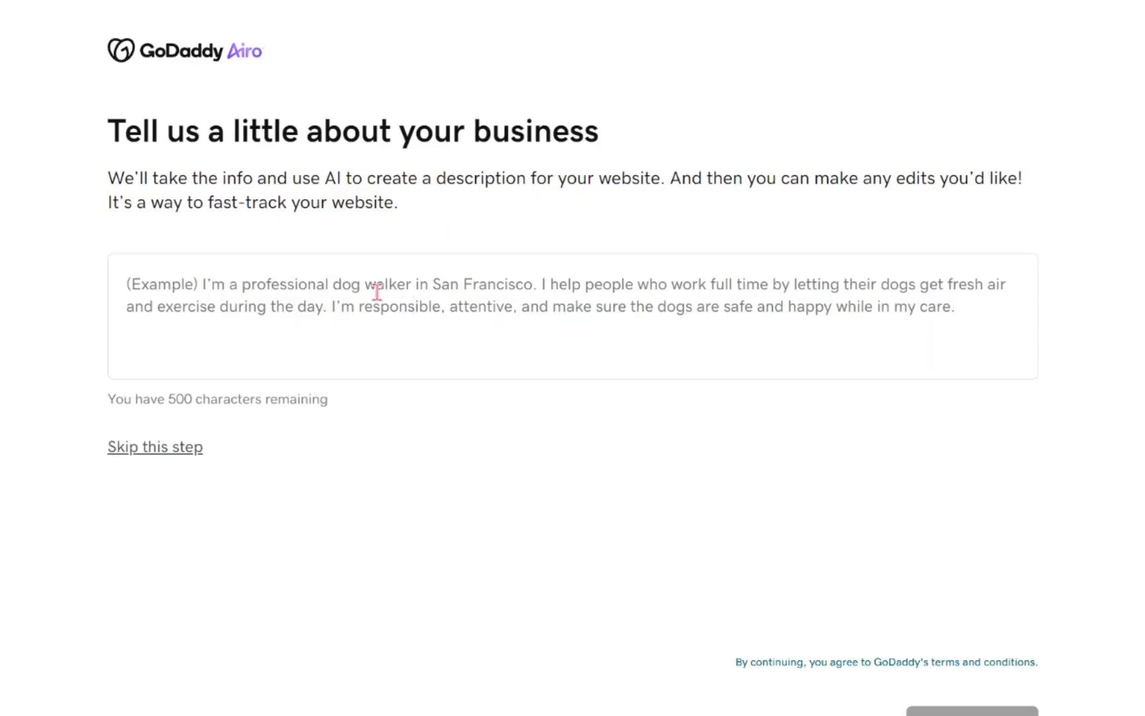
# Describe the business as "I am using this website to promote my affiliate links" and continue.
pyautogui.write('I am u')
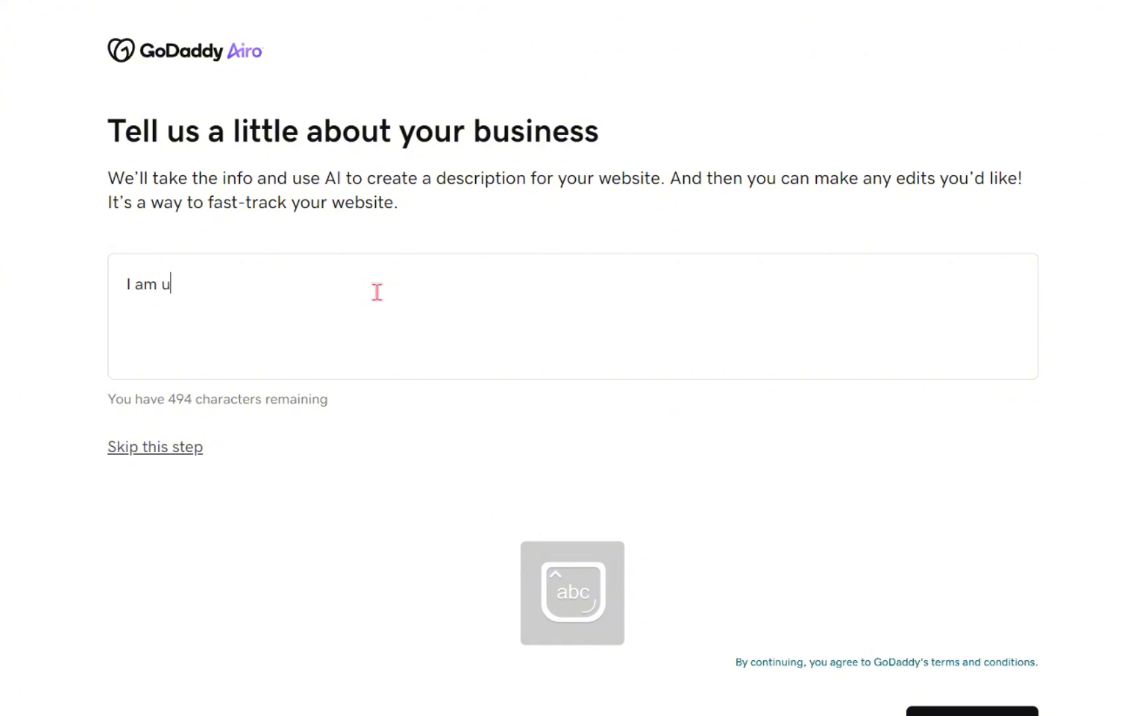
pyautogui.write('sing this')
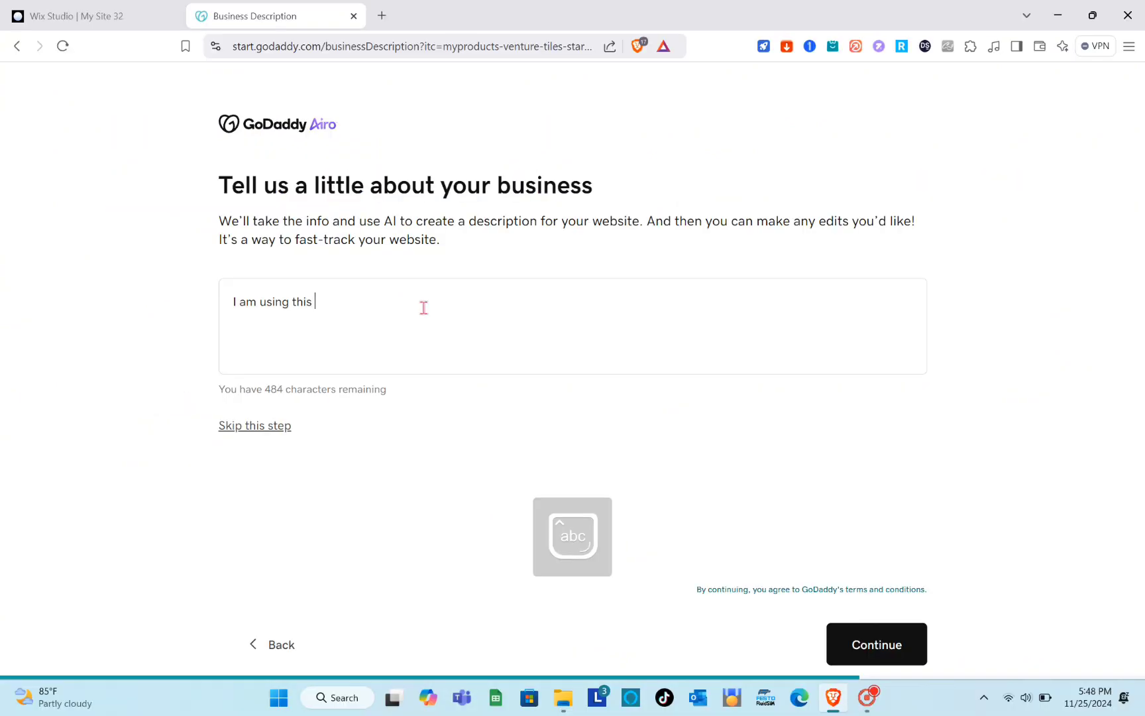
pyautogui.write(' websi')
pyautogui.write('te to promote my affiliate links')
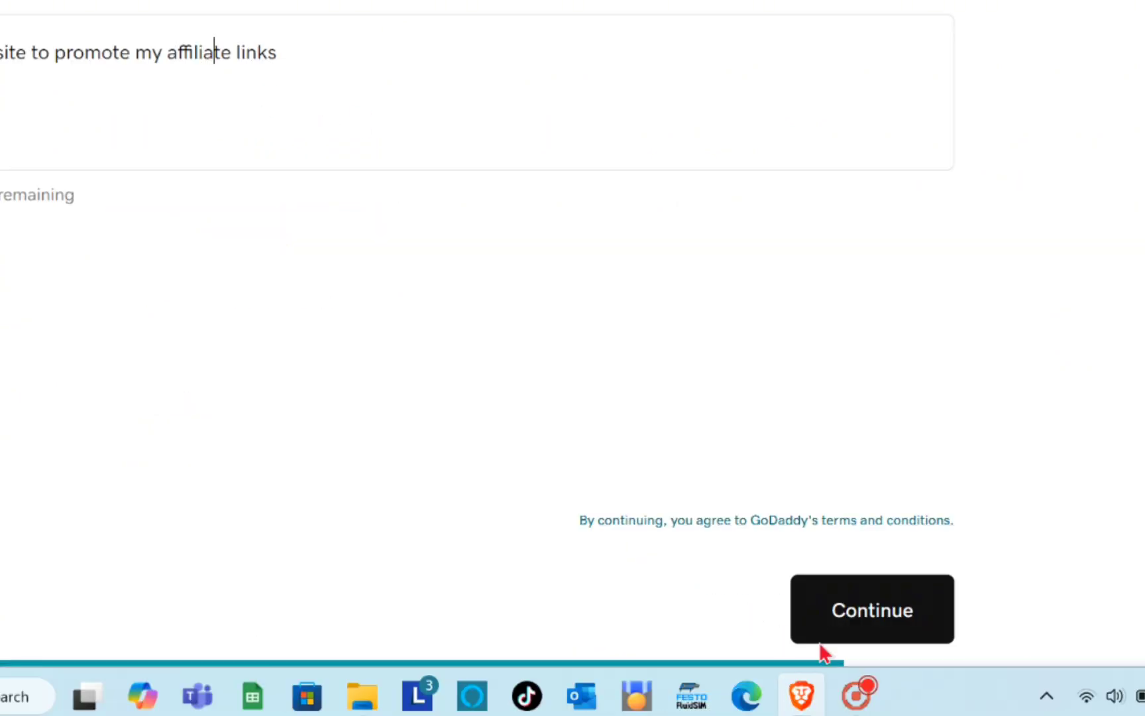
pyautogui.click(869, 616)
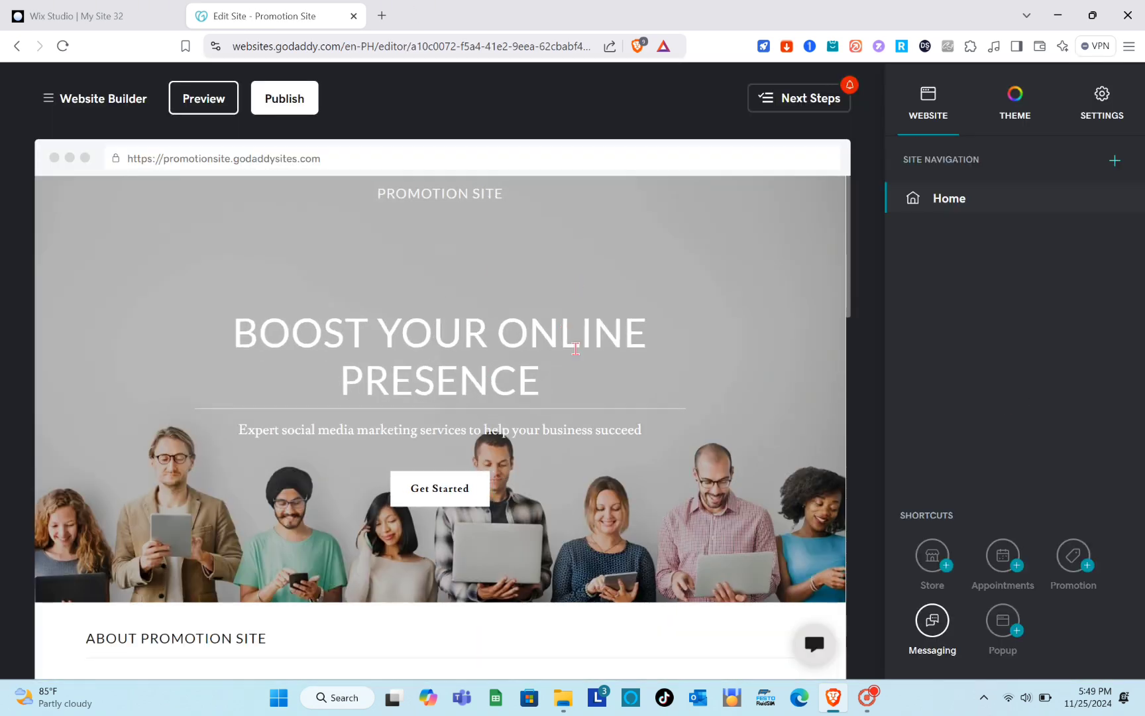
# Look over the generated site and the prices and features in the plan comparison.
pyautogui.scroll(-3, 429, 418)
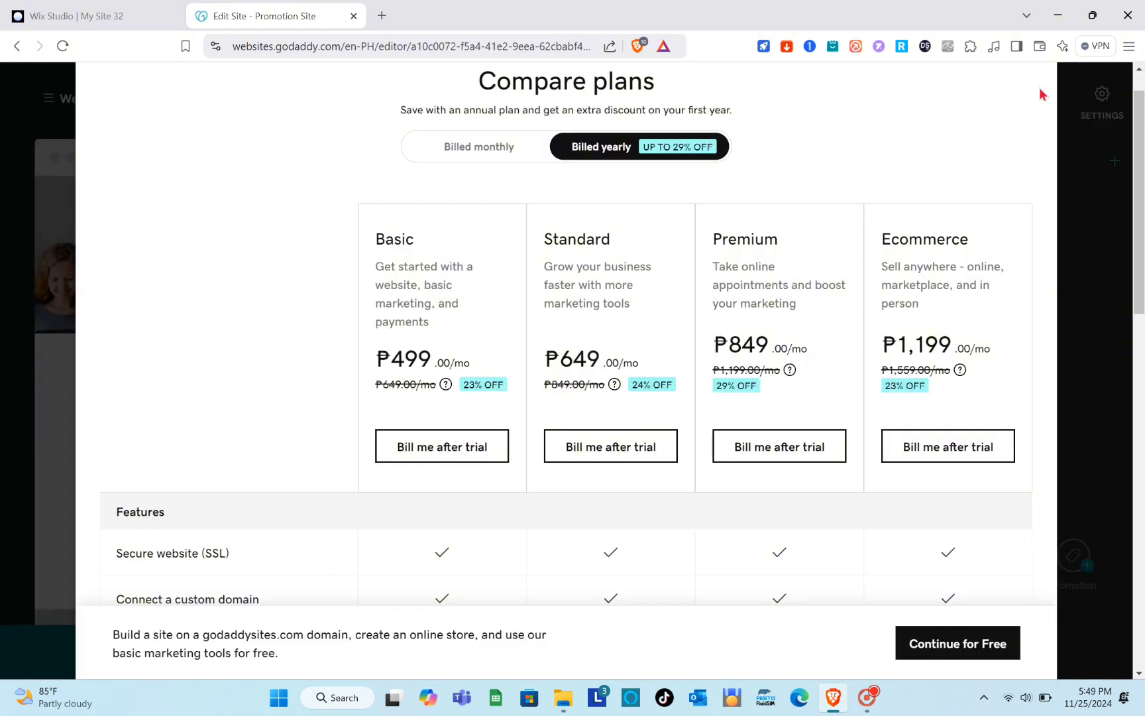
pyautogui.scroll(-5, 791, 347)
pyautogui.scroll(5, 786, 346)
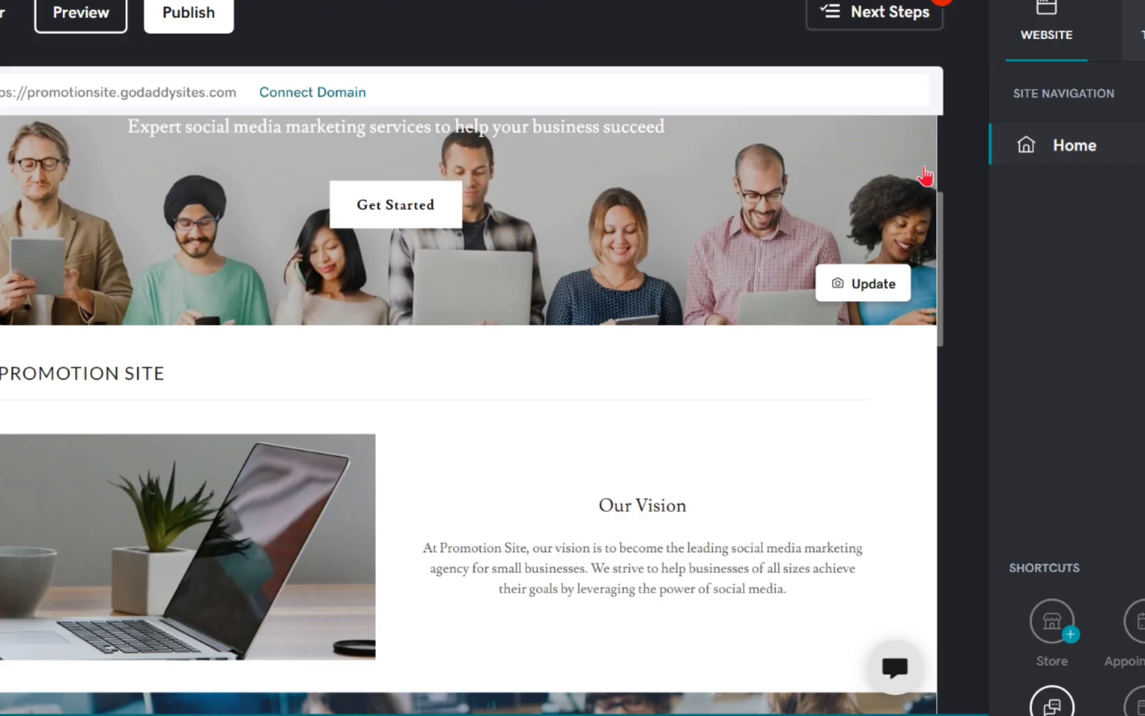
pyautogui.scroll(-4, 532, 436)
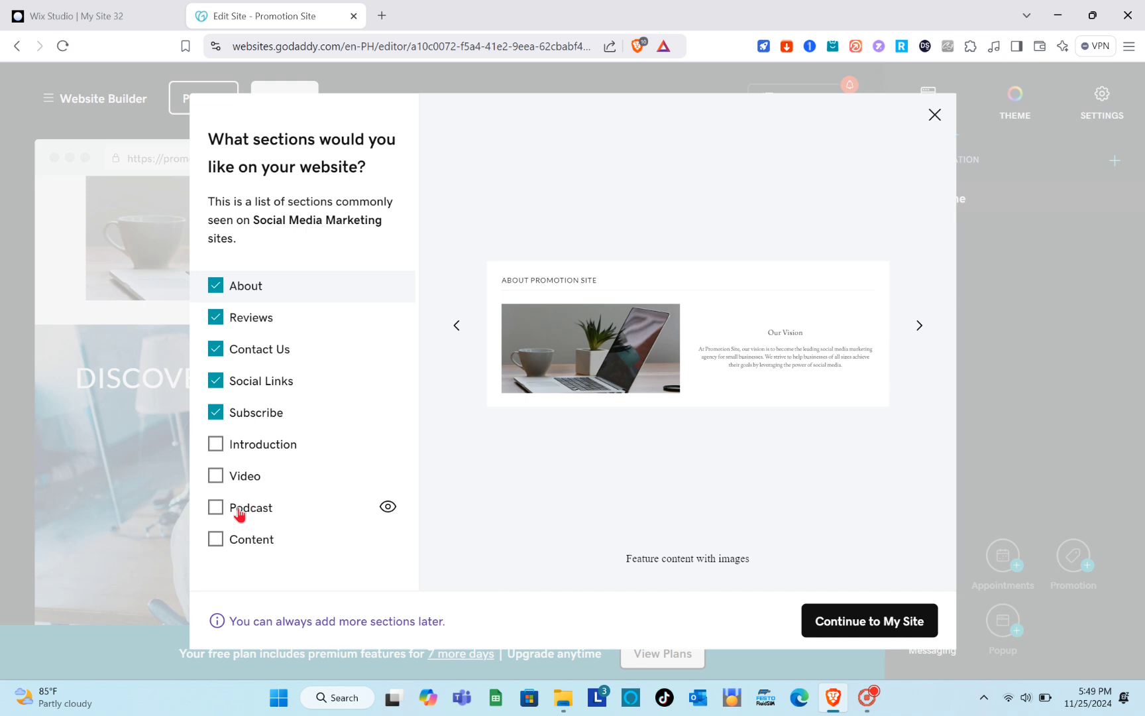
# Add the Content and Introduction sections to the website's section list and continue to the site.
pyautogui.click(215, 540)
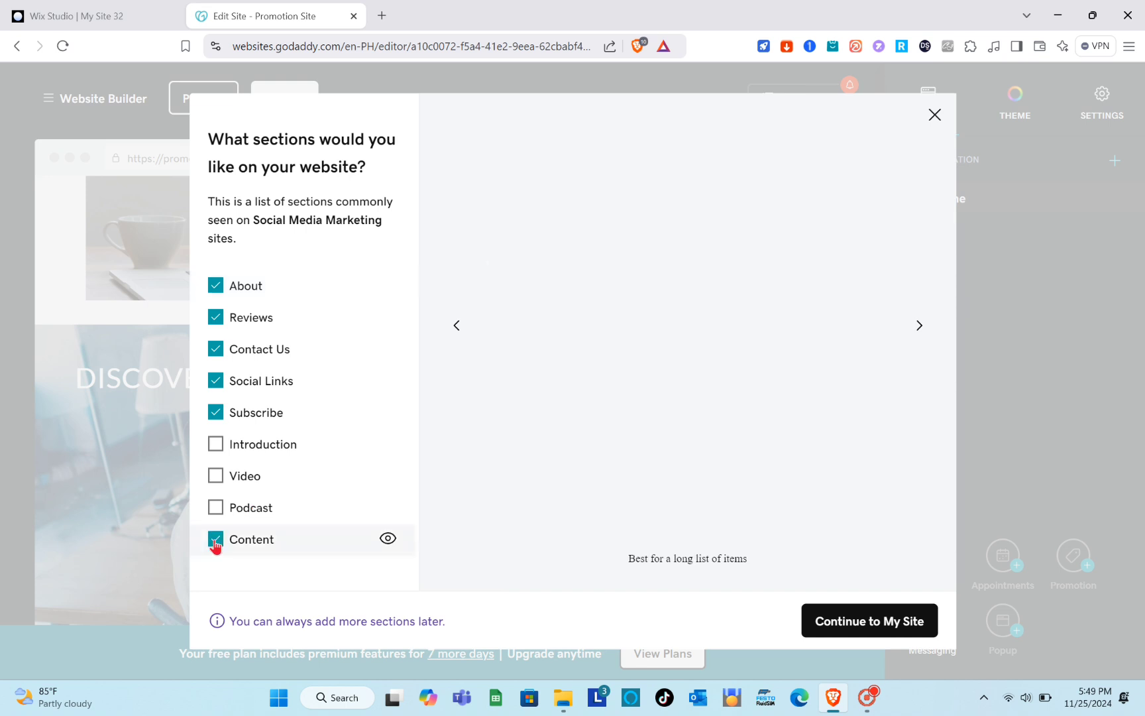
pyautogui.click(217, 447)
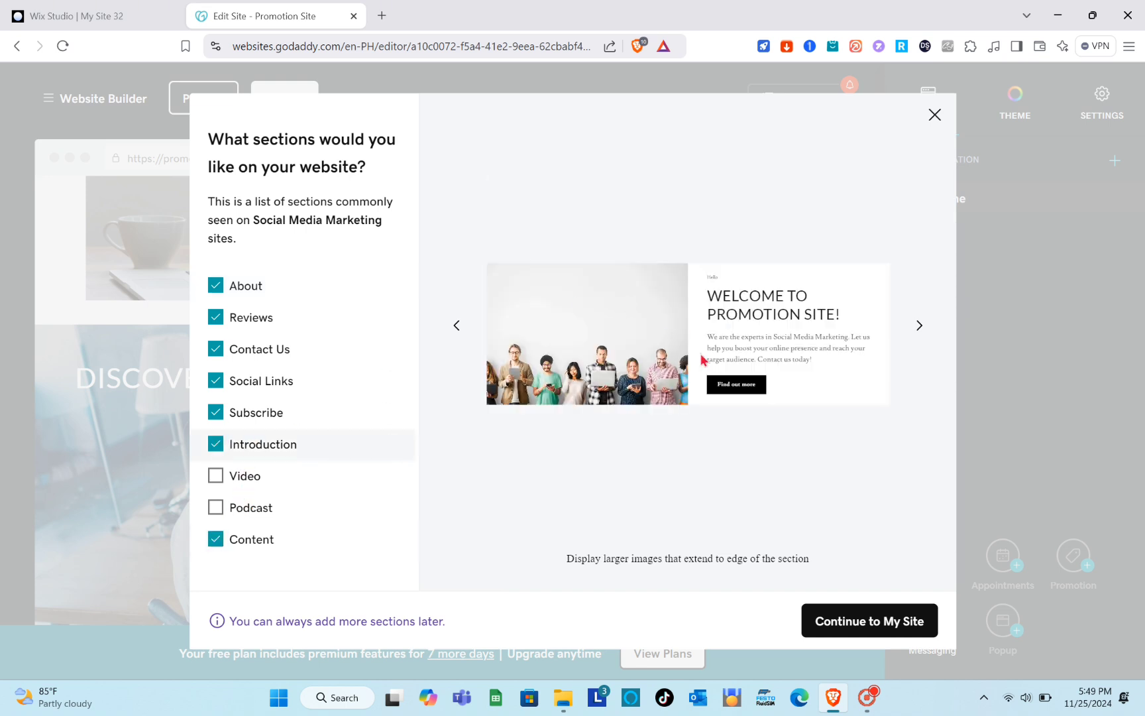
pyautogui.click(878, 633)
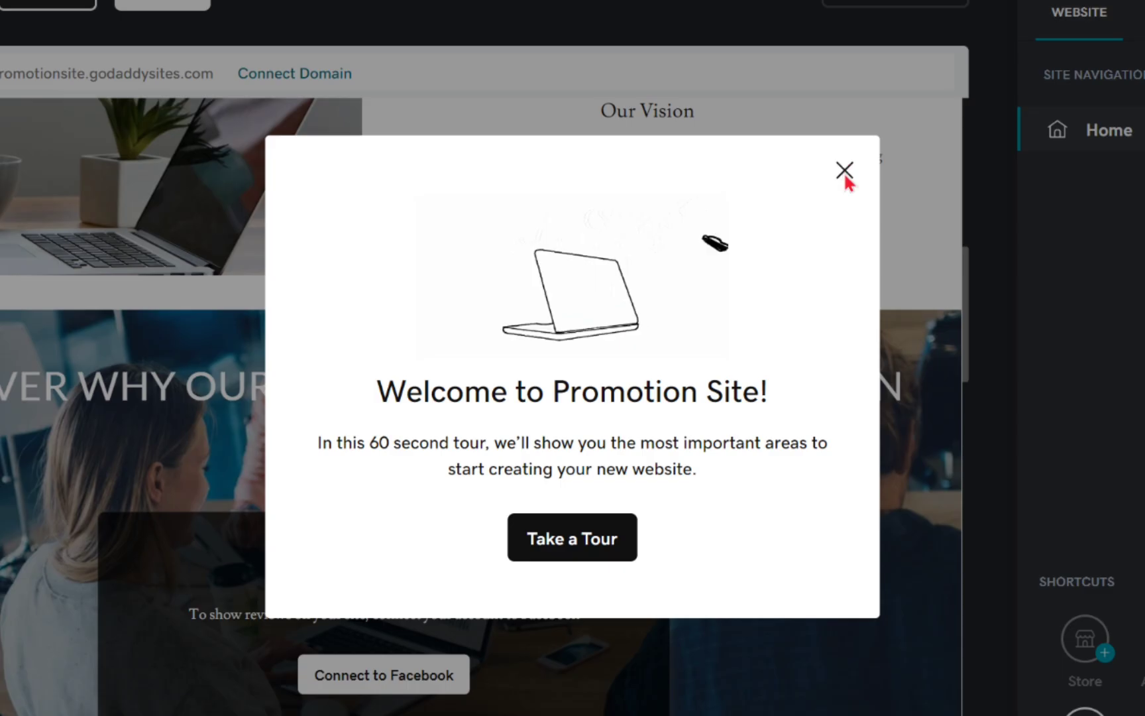
# Dismiss the welcome tour offer and the Next Steps hint in the website editor.
pyautogui.click(764, 227)
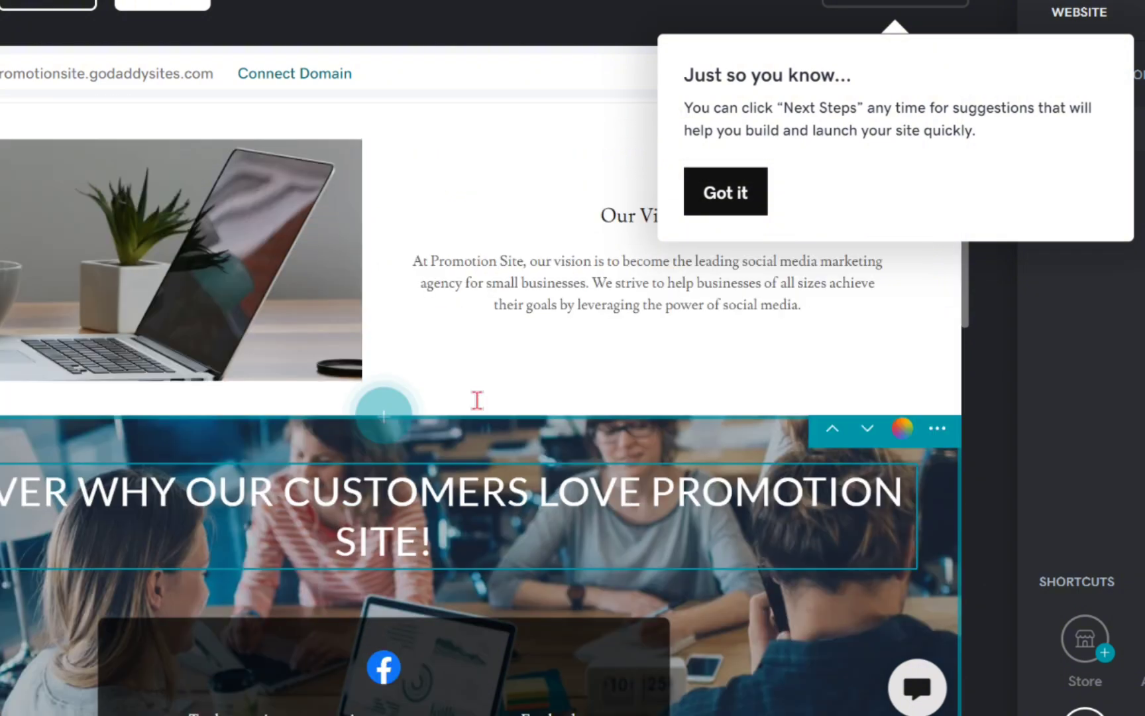
pyautogui.scroll(4, 478, 400)
pyautogui.click(732, 209)
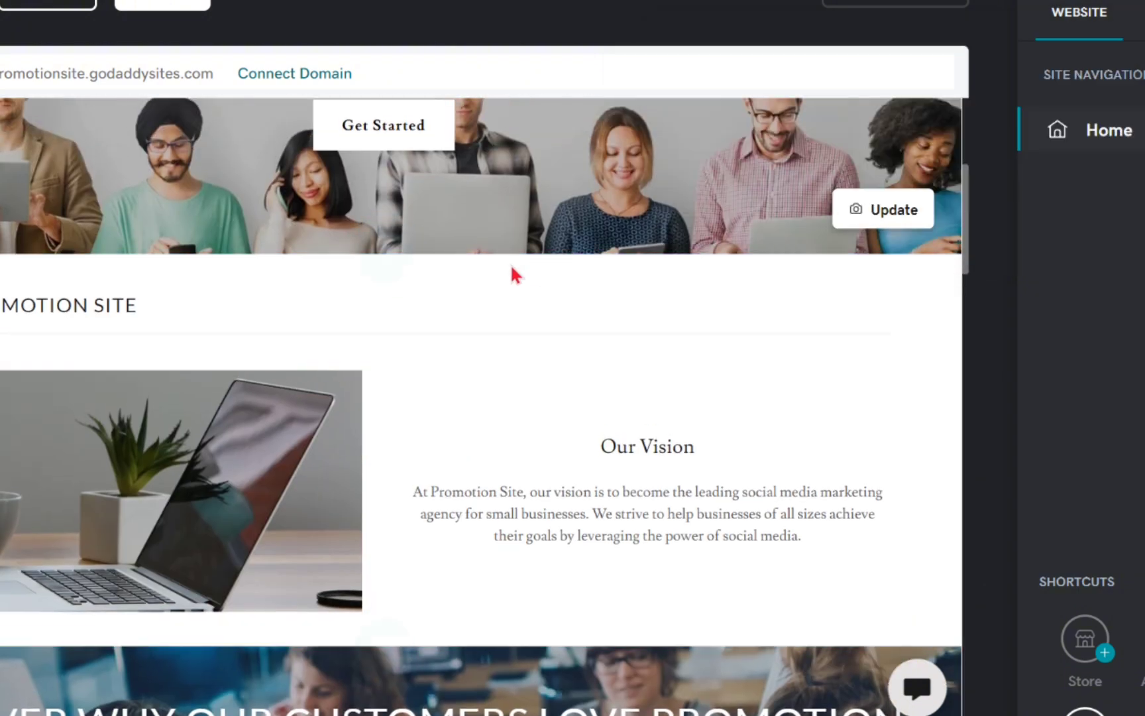
# Open the header's Get Started action button for editing and set its link type to Website URL.
pyautogui.scroll(5, 514, 294)
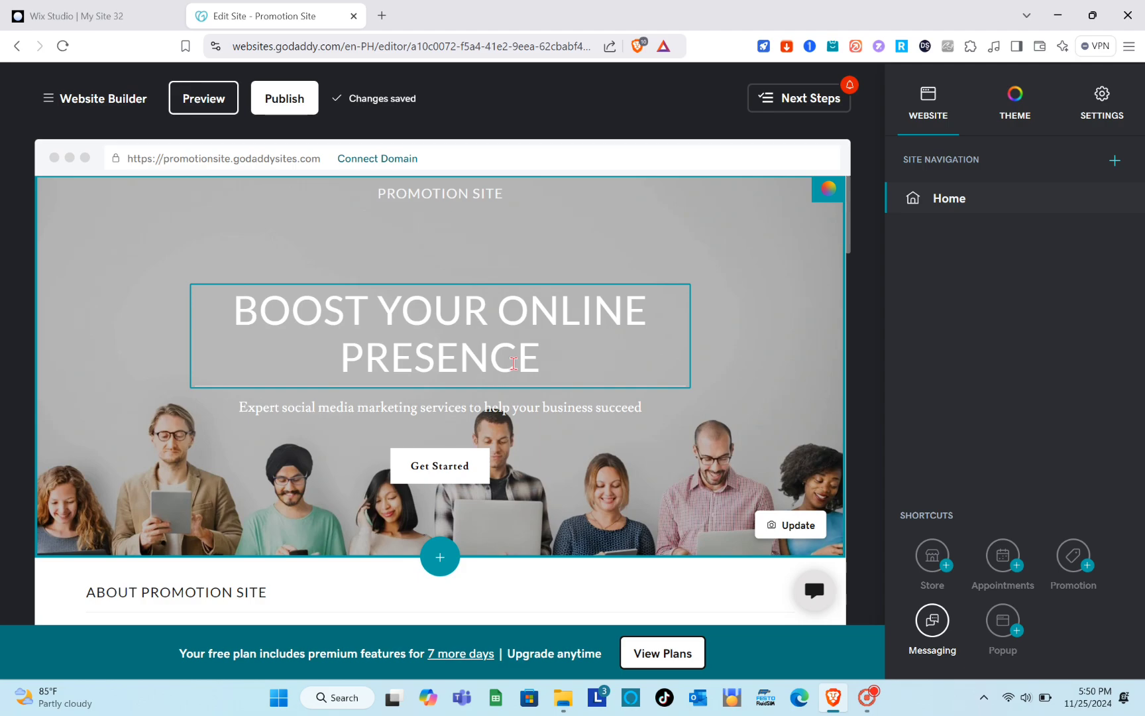
pyautogui.scroll(-20, 513, 363)
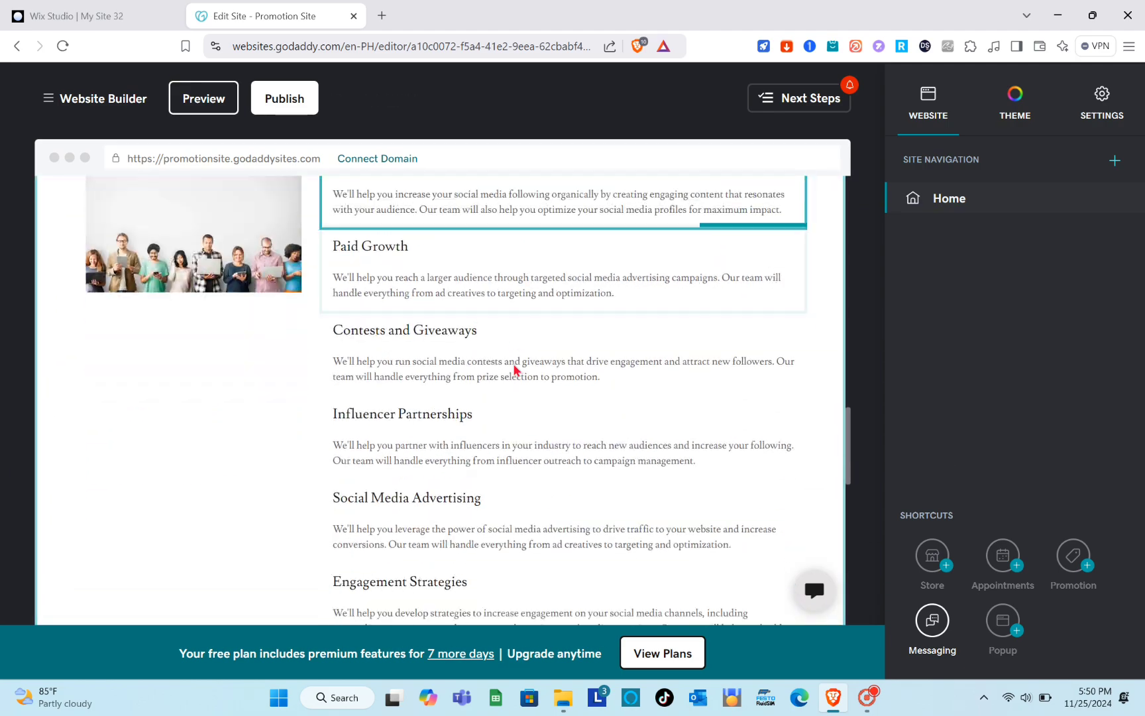
pyautogui.scroll(20, 513, 363)
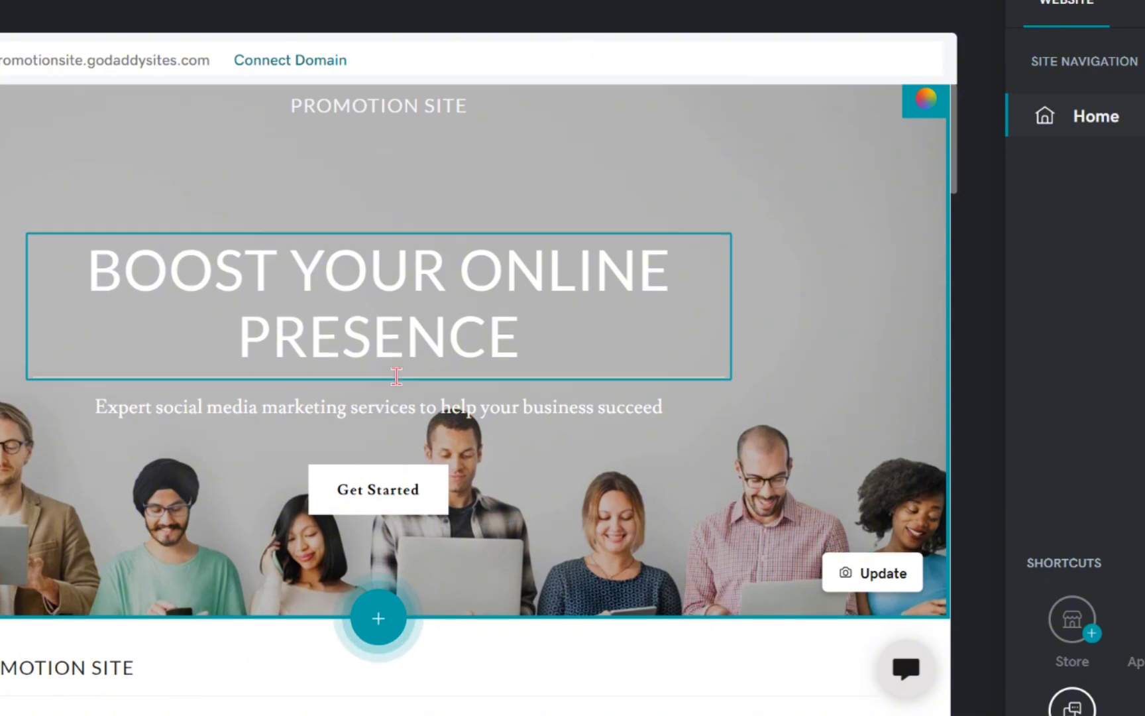
pyautogui.scroll(-3, 396, 377)
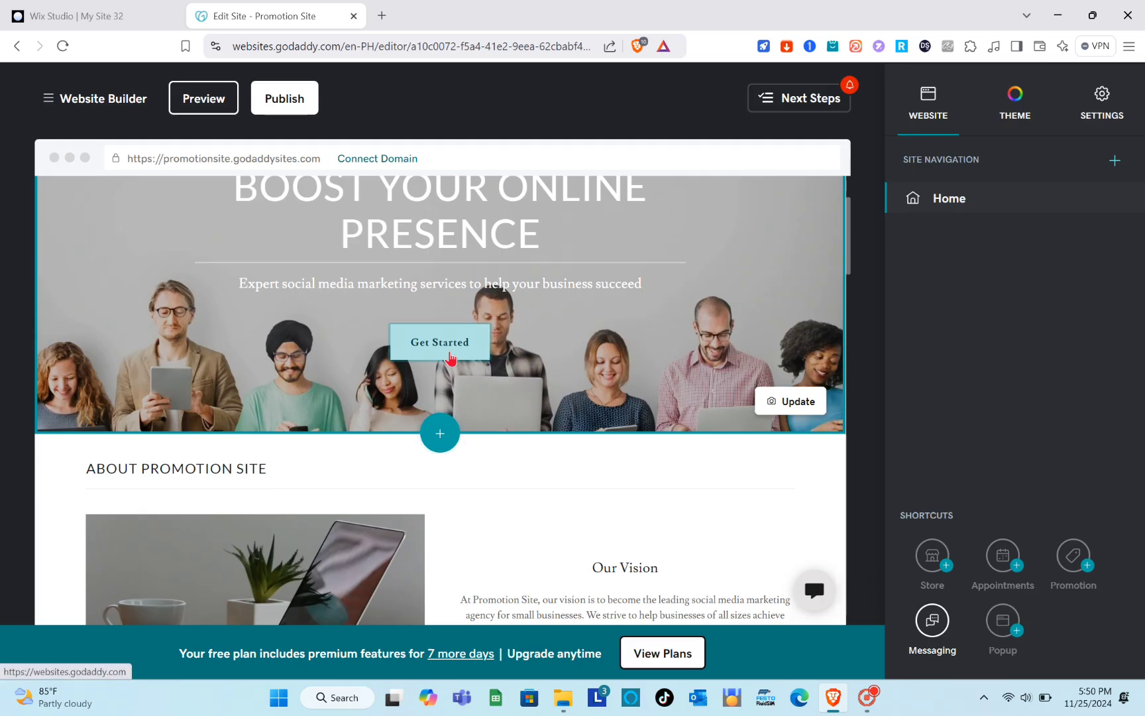
pyautogui.click(450, 358)
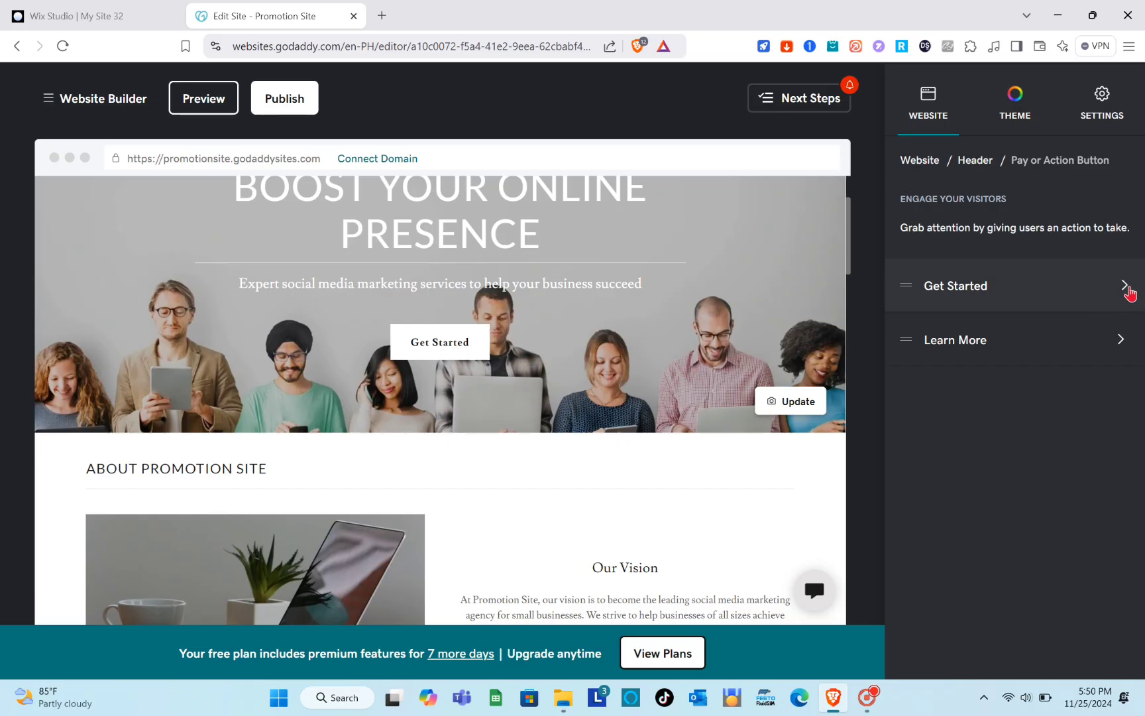
pyautogui.click(1125, 287)
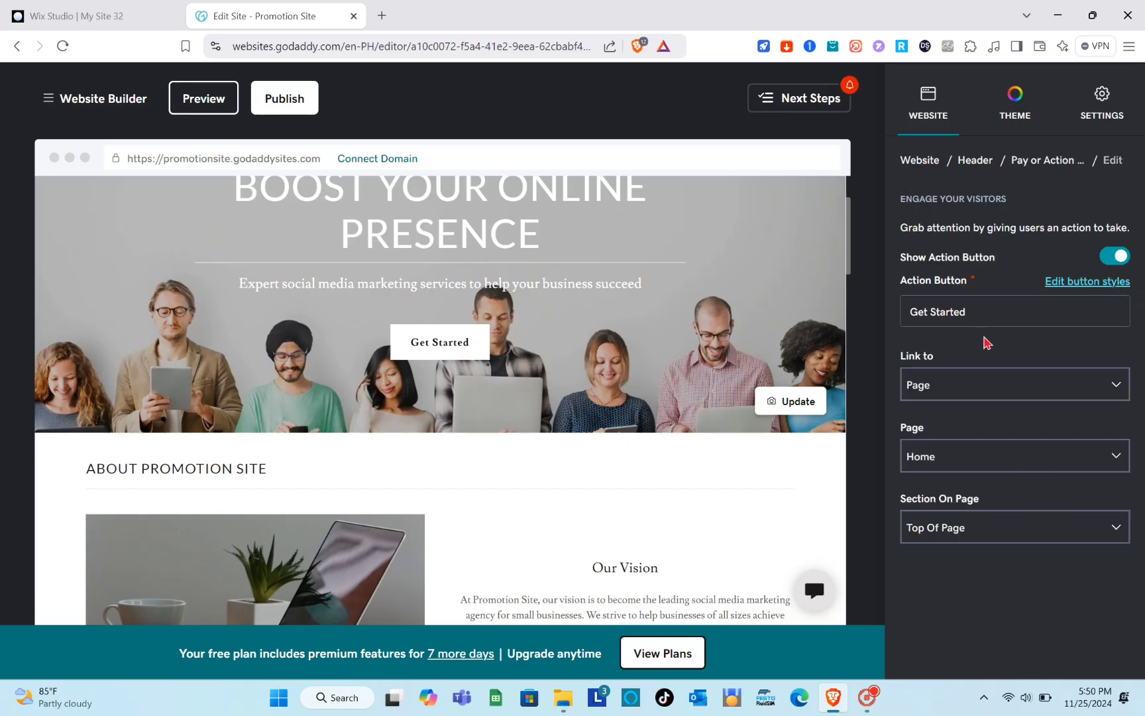
pyautogui.click(939, 392)
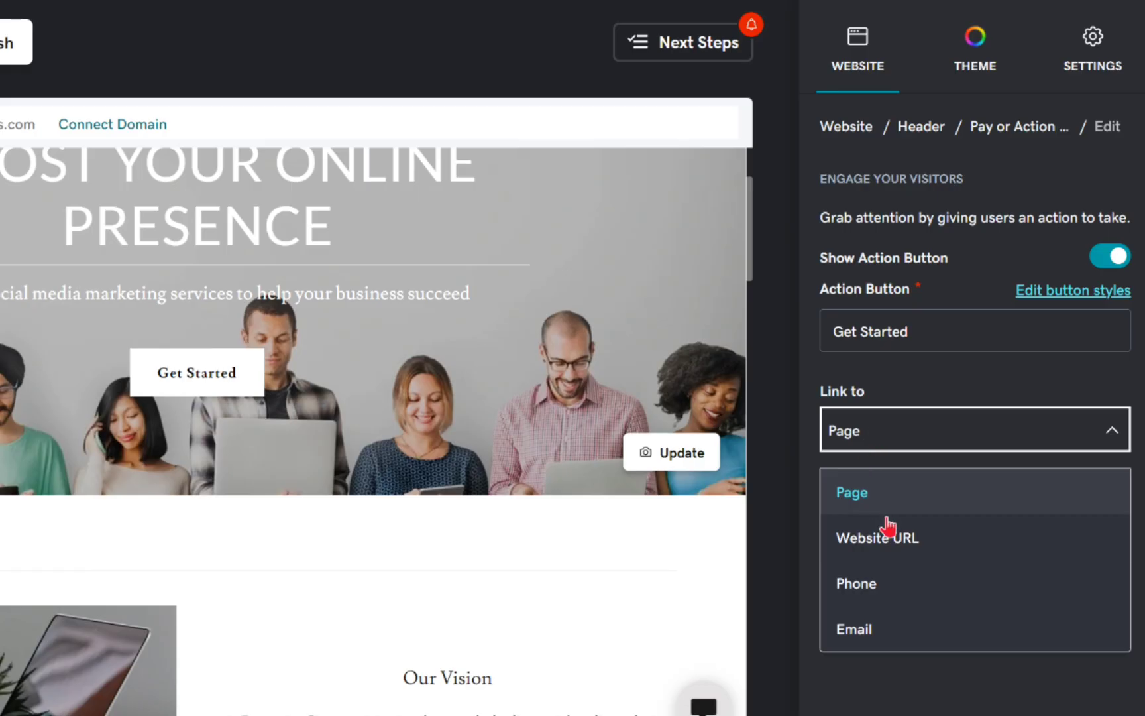
pyautogui.click(907, 539)
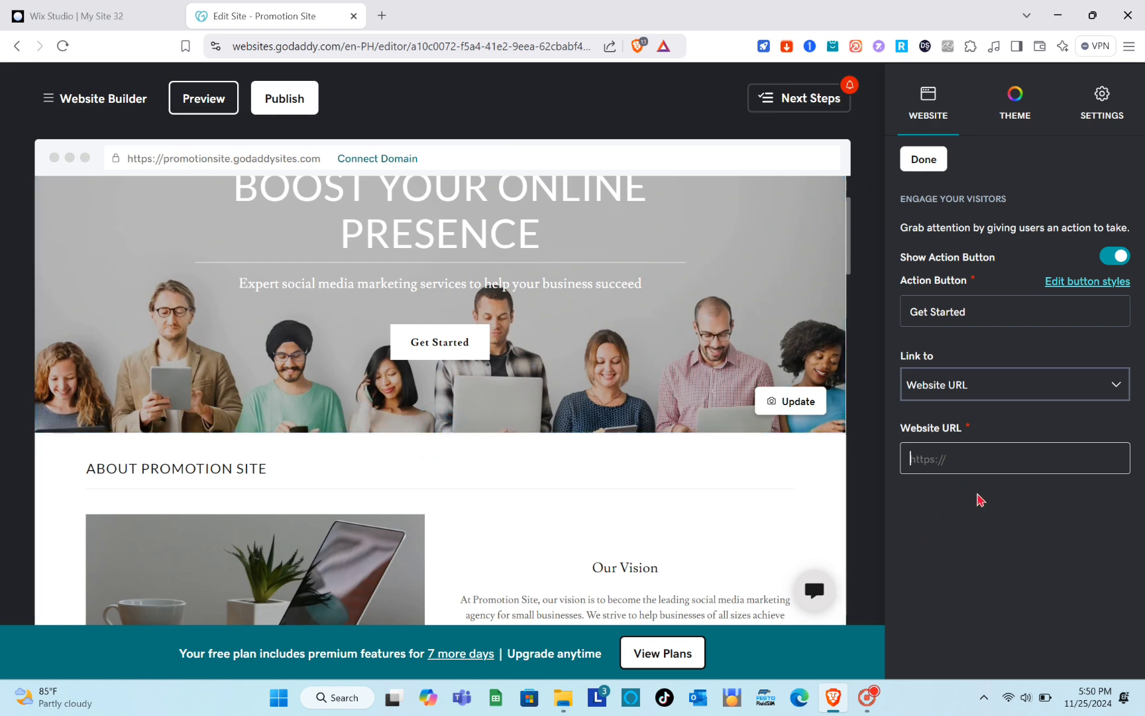
# Open temu.com in a new browser tab and go to its Affiliate & Influencer: Earn Commission page.
pyautogui.click(382, 16)
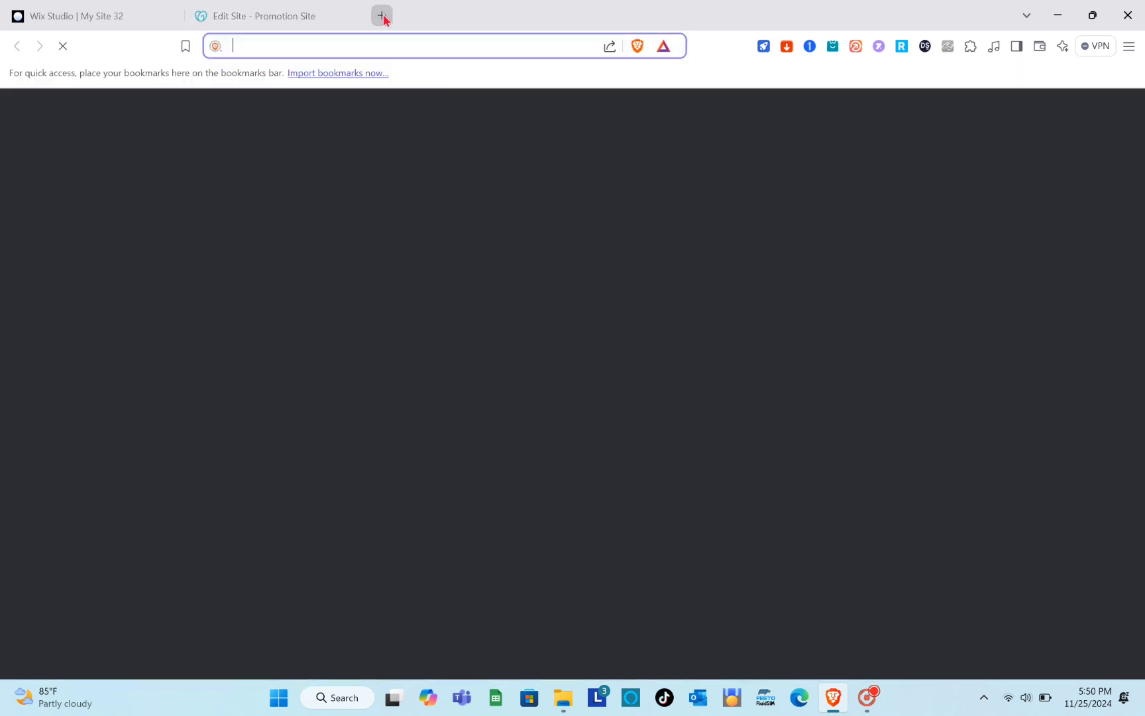
pyautogui.write('te')
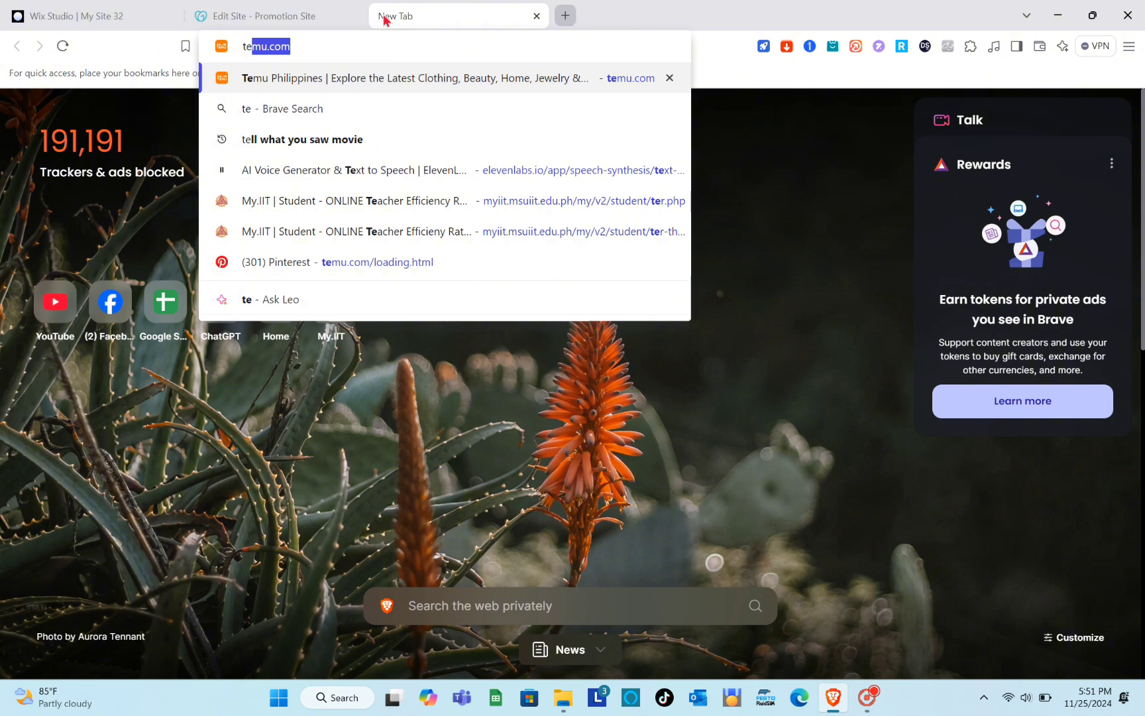
pyautogui.press('Return')
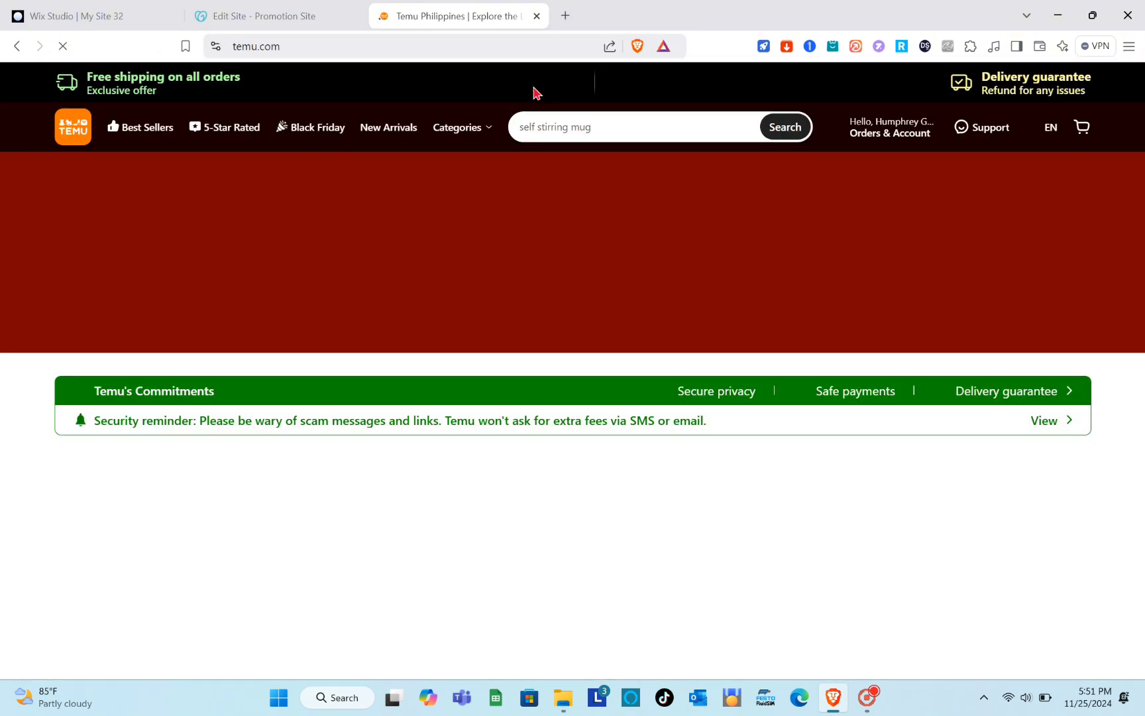
pyautogui.scroll(-20, 617, 291)
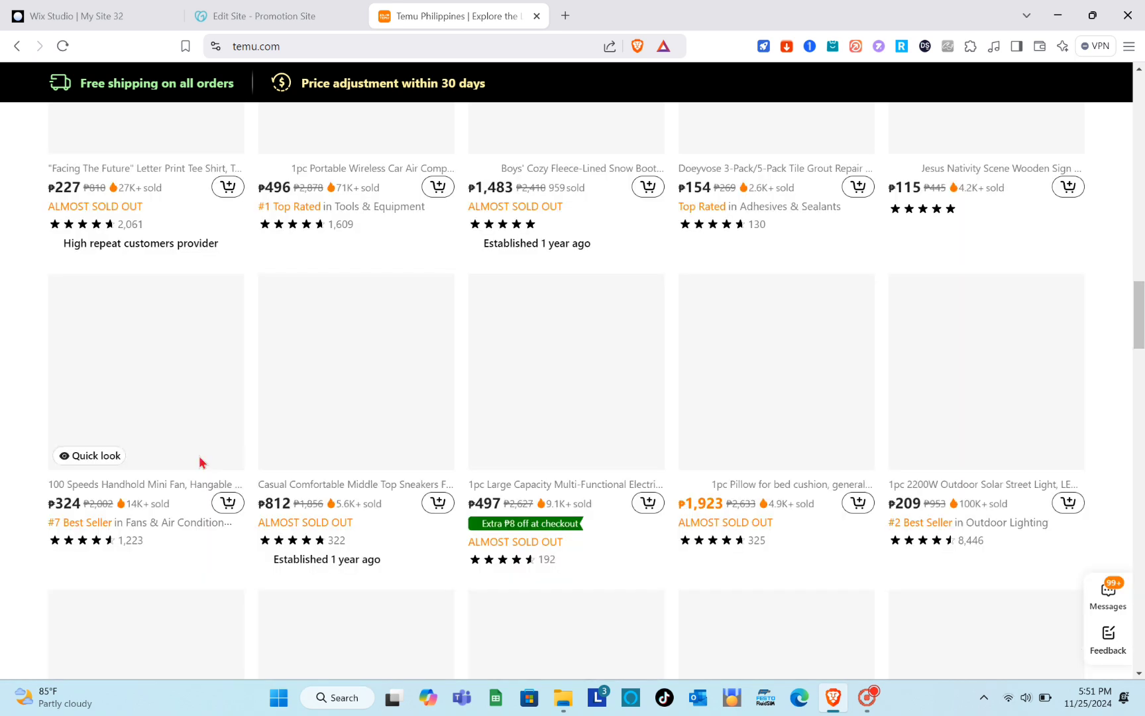
pyautogui.click(200, 462)
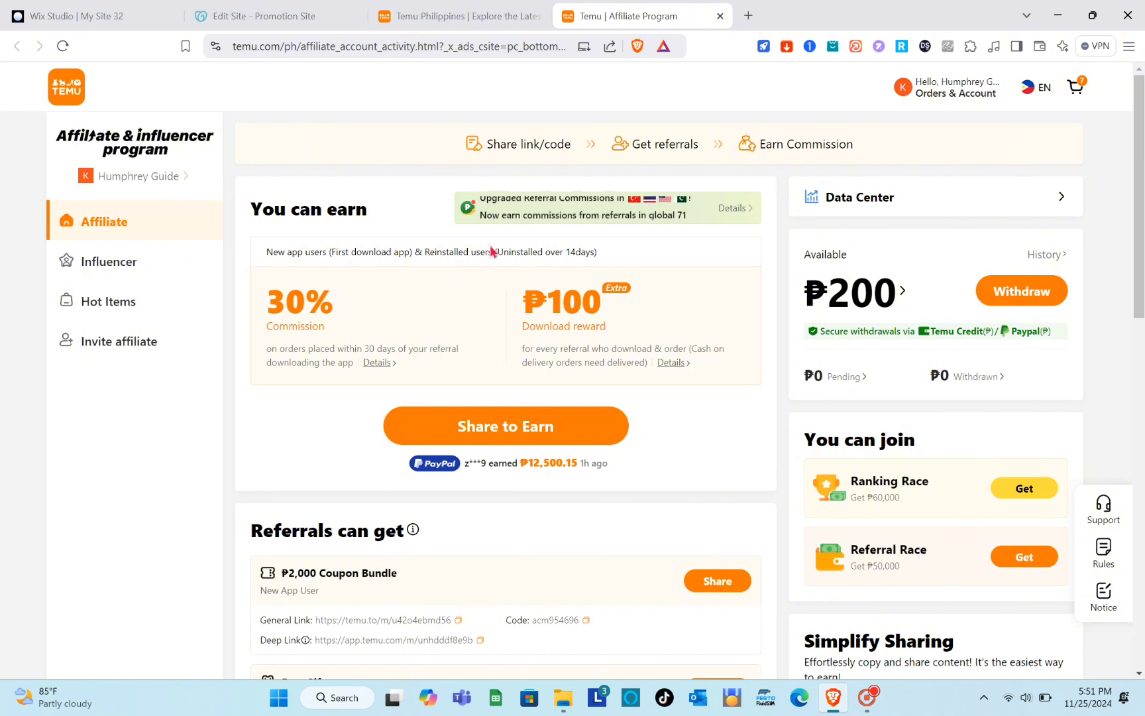
# Look through the Temu affiliate commissions and referral offers and the Influencer campaigns, ending on the Affiliate page.
pyautogui.scroll(-3, 577, 197)
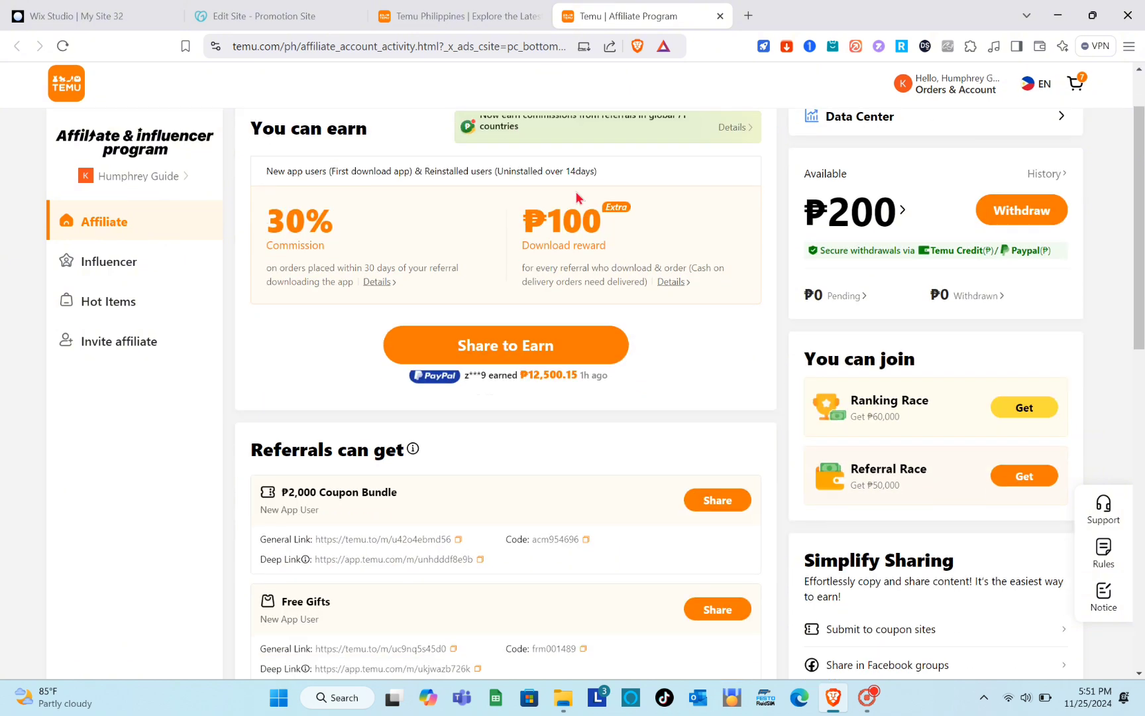
pyautogui.scroll(1, 576, 194)
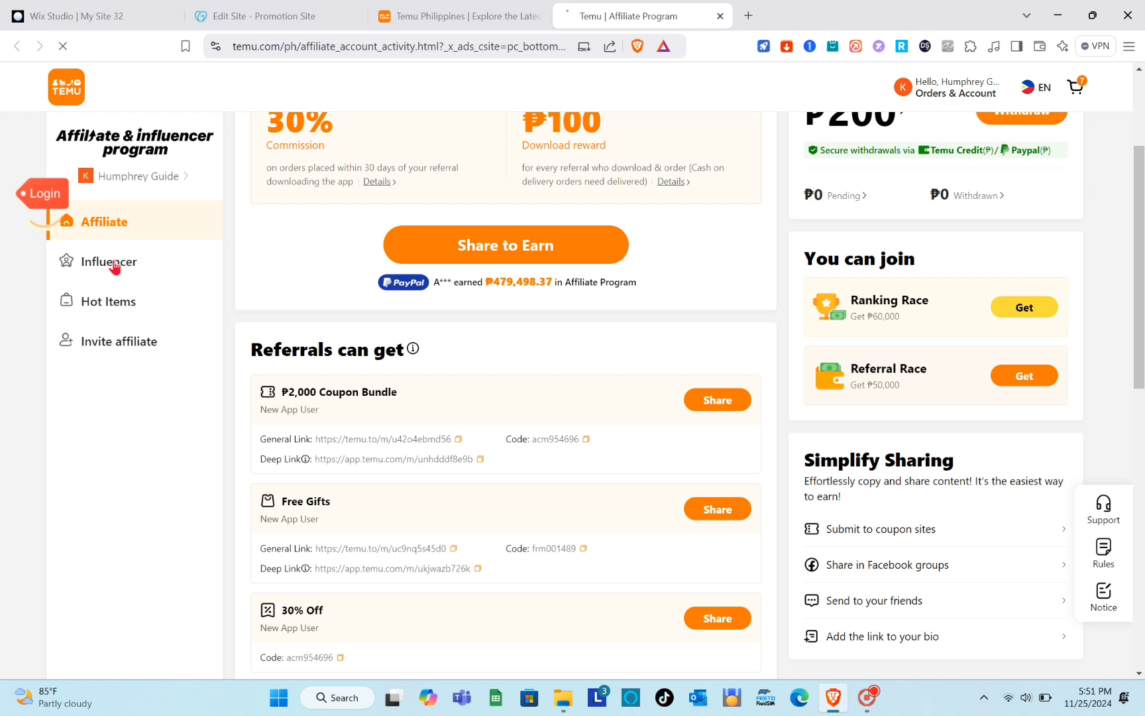
pyautogui.click(114, 267)
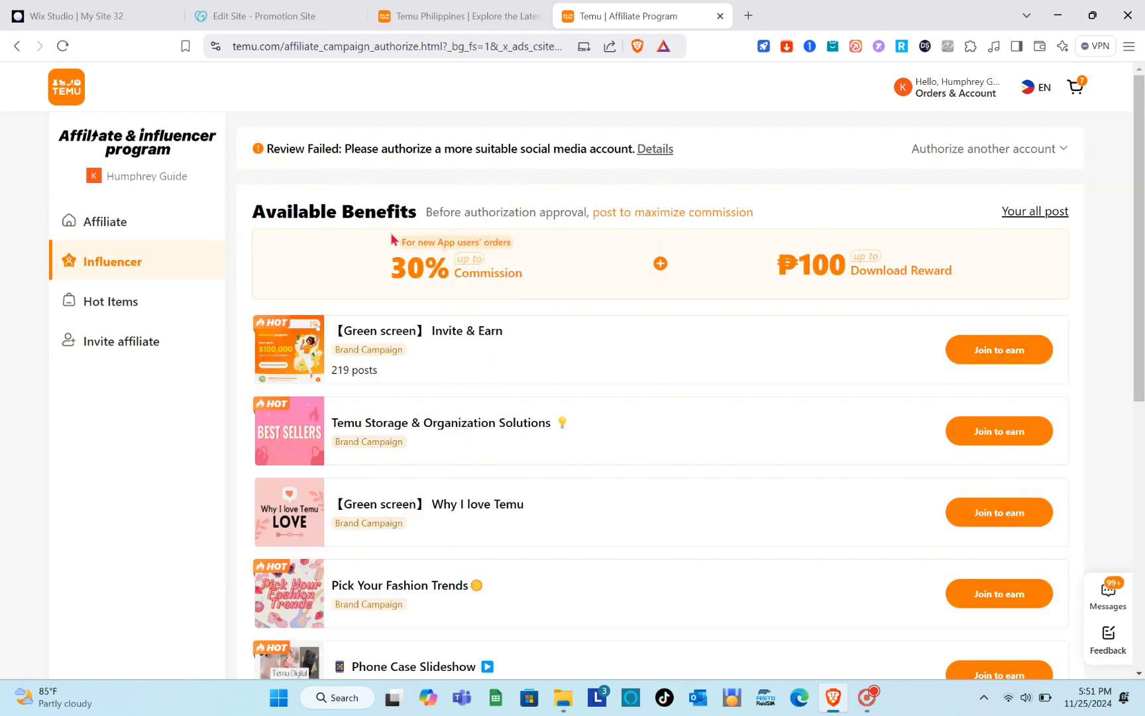
pyautogui.click(167, 226)
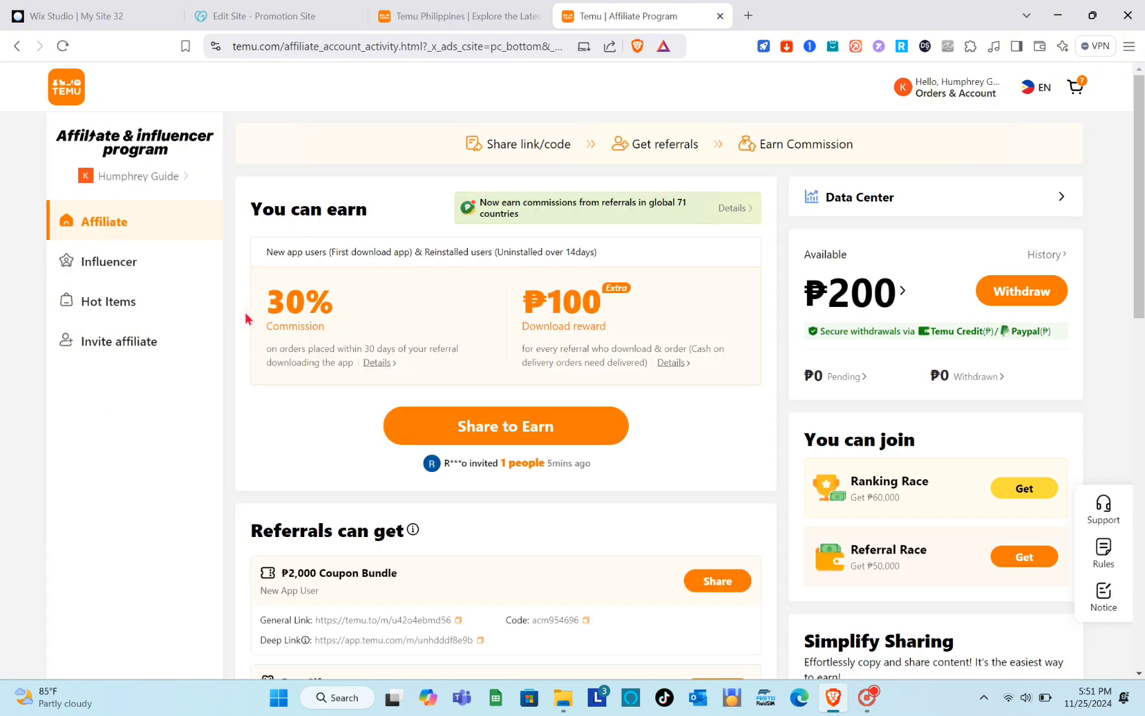
# Open Temu's Invite affiliate page, start an invitation to earn and copy the invite link.
pyautogui.click(145, 342)
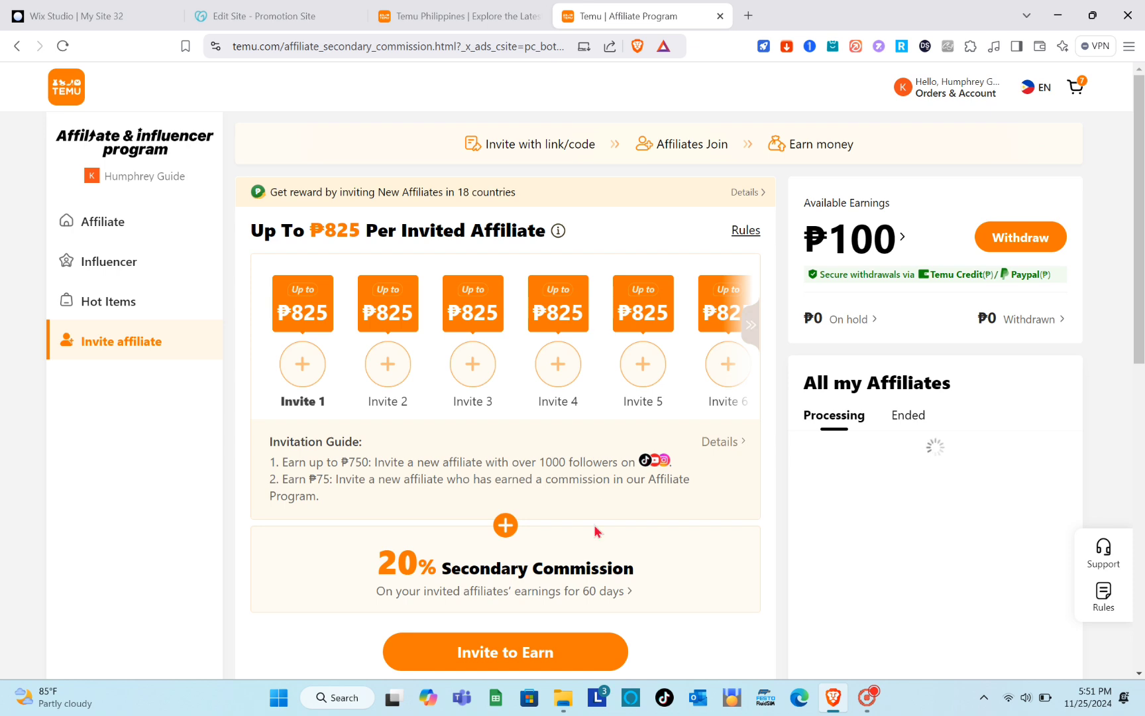
pyautogui.scroll(-4, 595, 530)
pyautogui.click(530, 414)
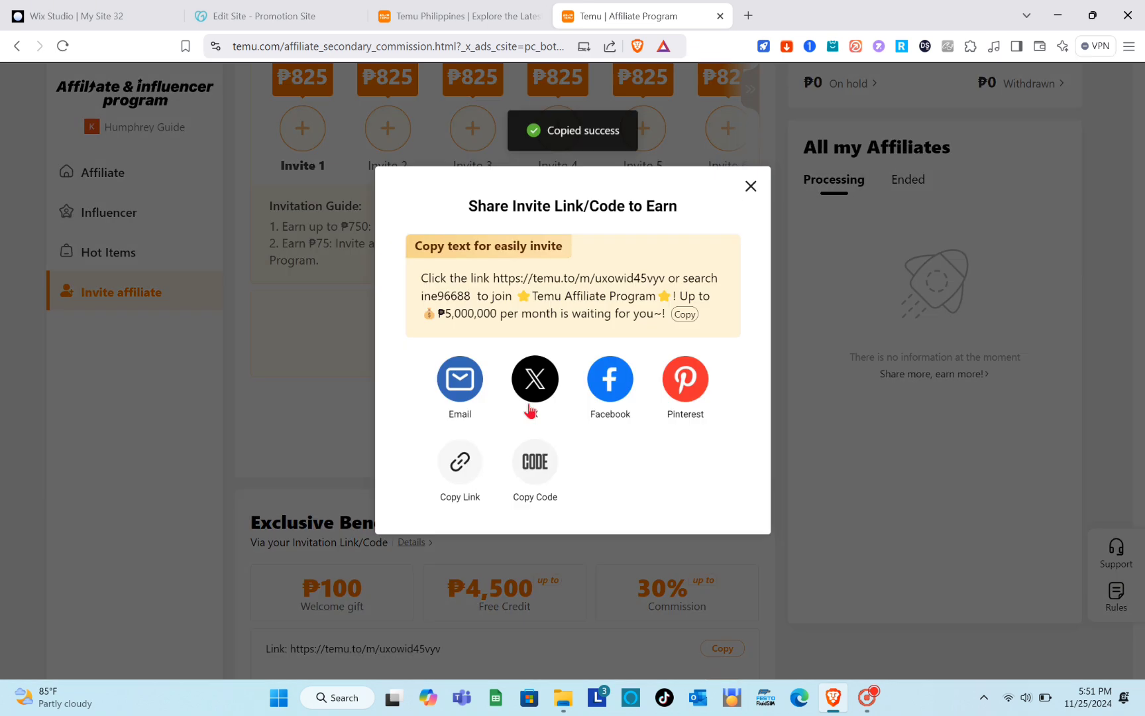
pyautogui.click(460, 469)
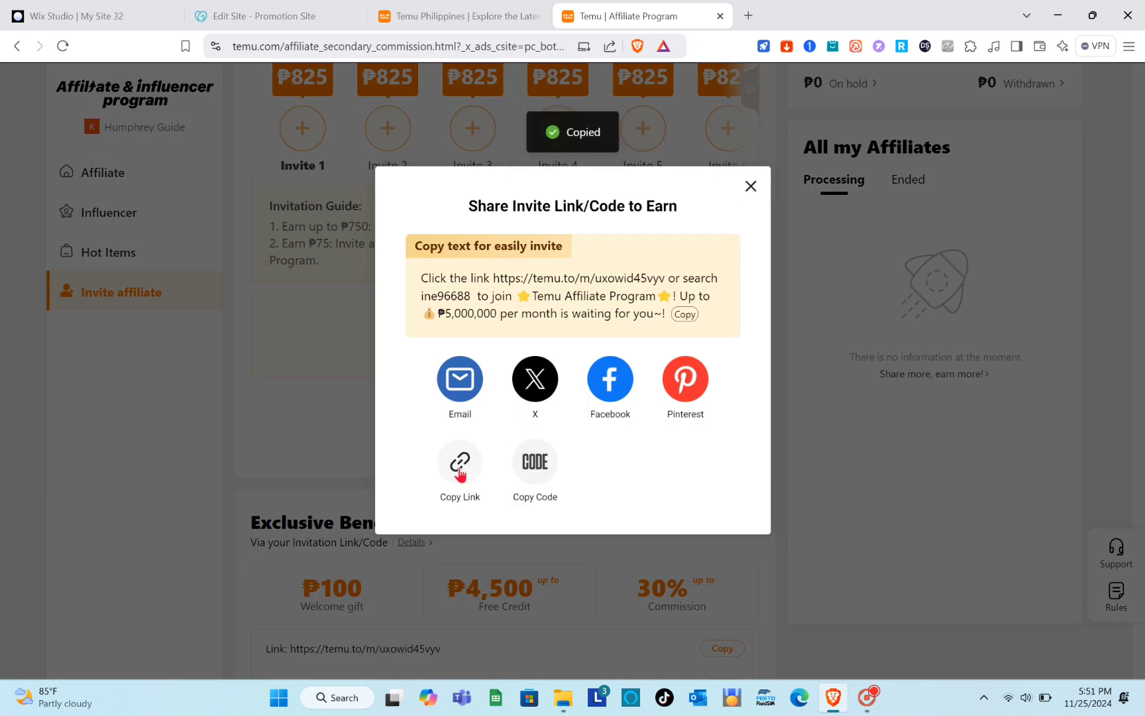
# Return to the GoDaddy site editor, paste the copied Temu invite link as the Get Started button's website URL and finish editing the button.
pyautogui.click(299, 15)
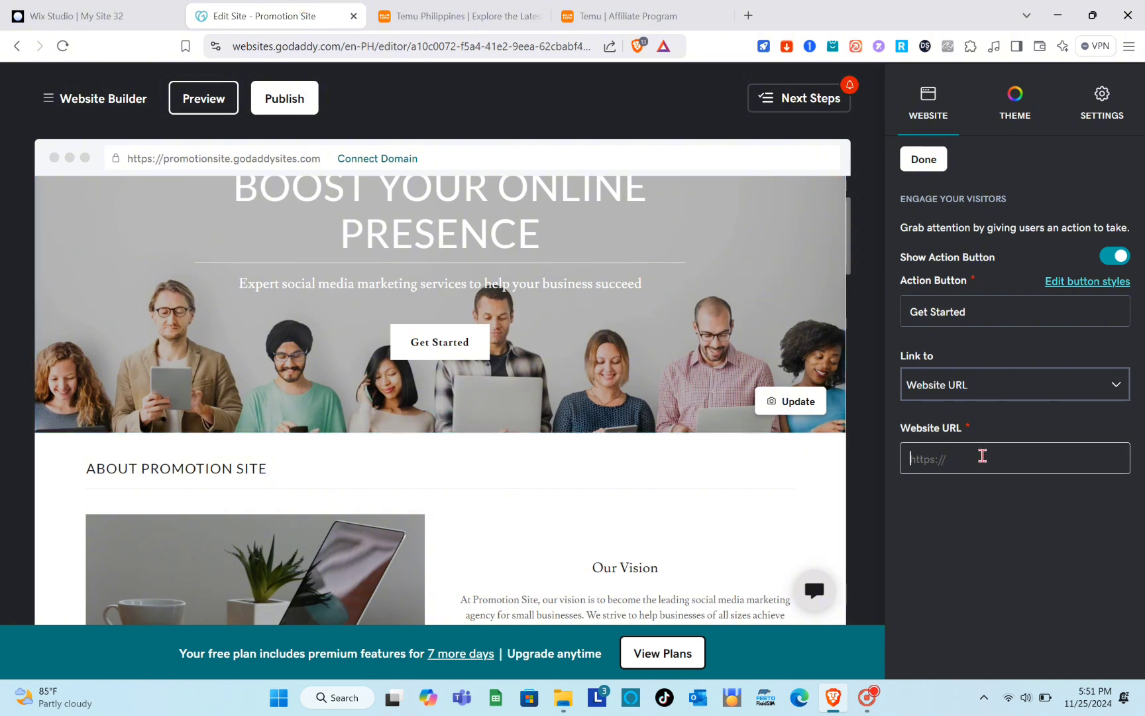
pyautogui.hotkey('ctrl', 'v')
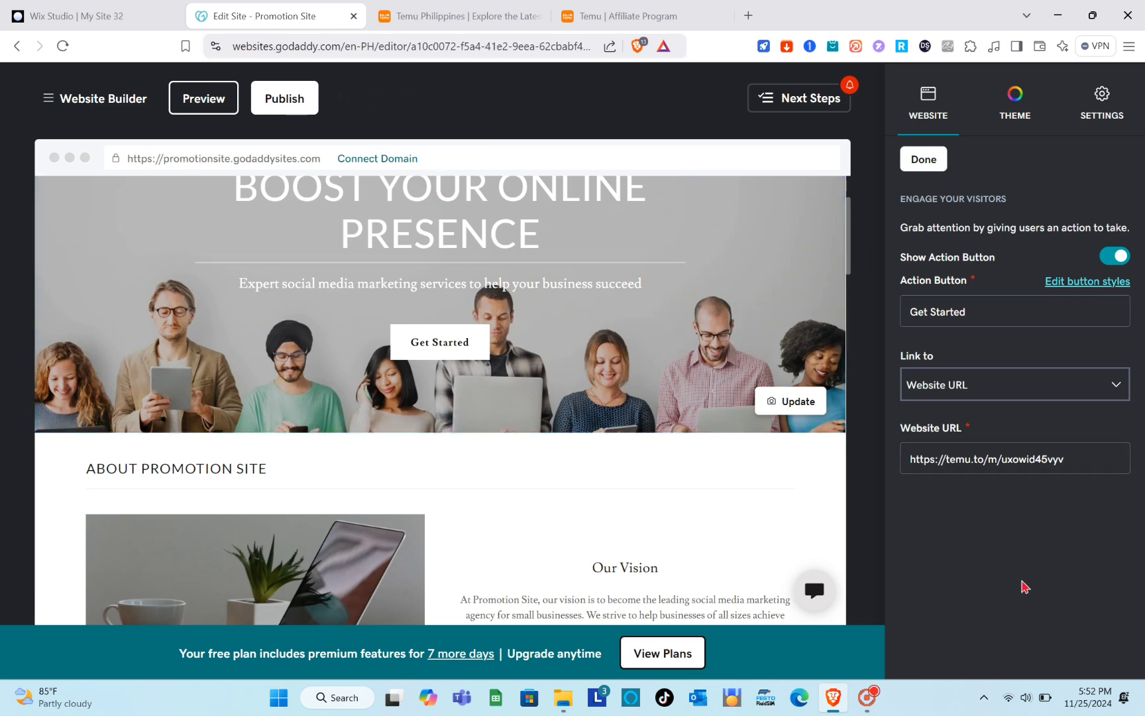
pyautogui.click(924, 163)
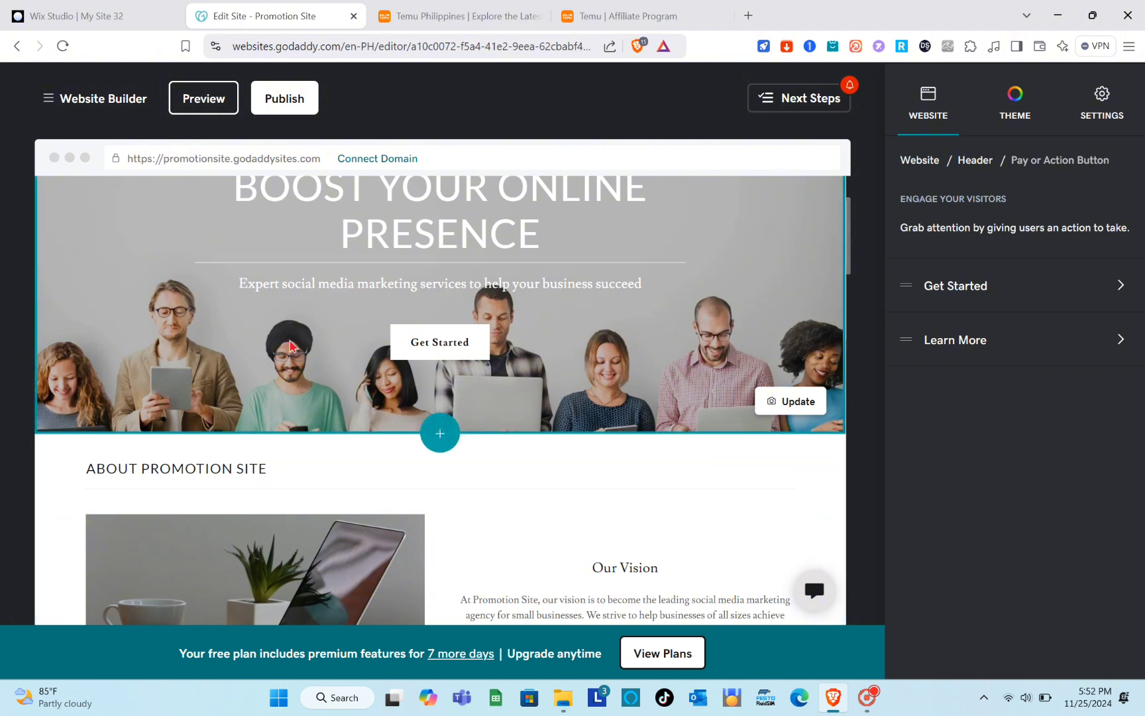
# Preview the site, test where the Get Started button leads, close the page it opens and return to editing.
pyautogui.click(205, 104)
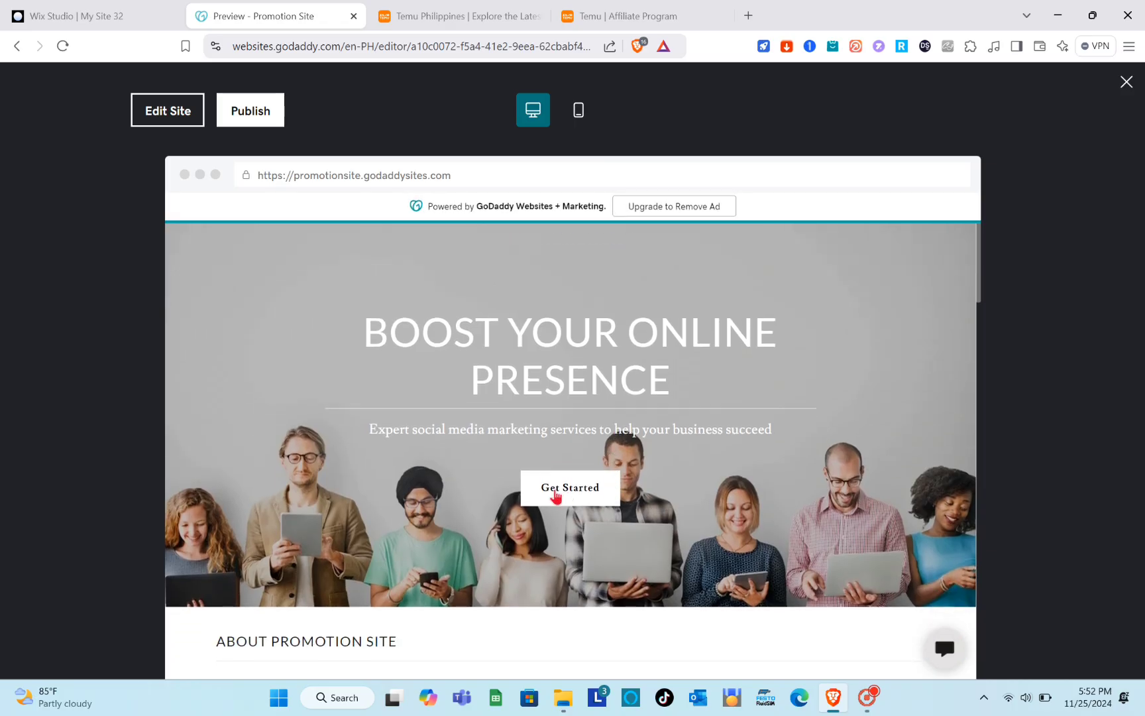
pyautogui.click(574, 495)
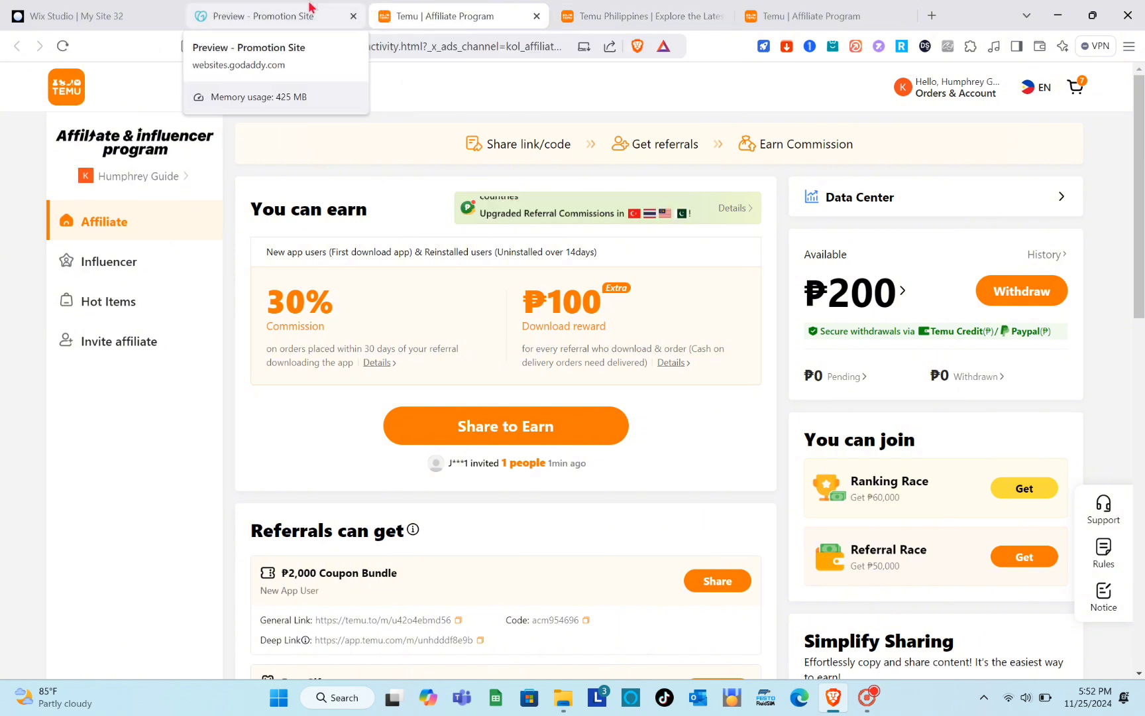
pyautogui.click(537, 16)
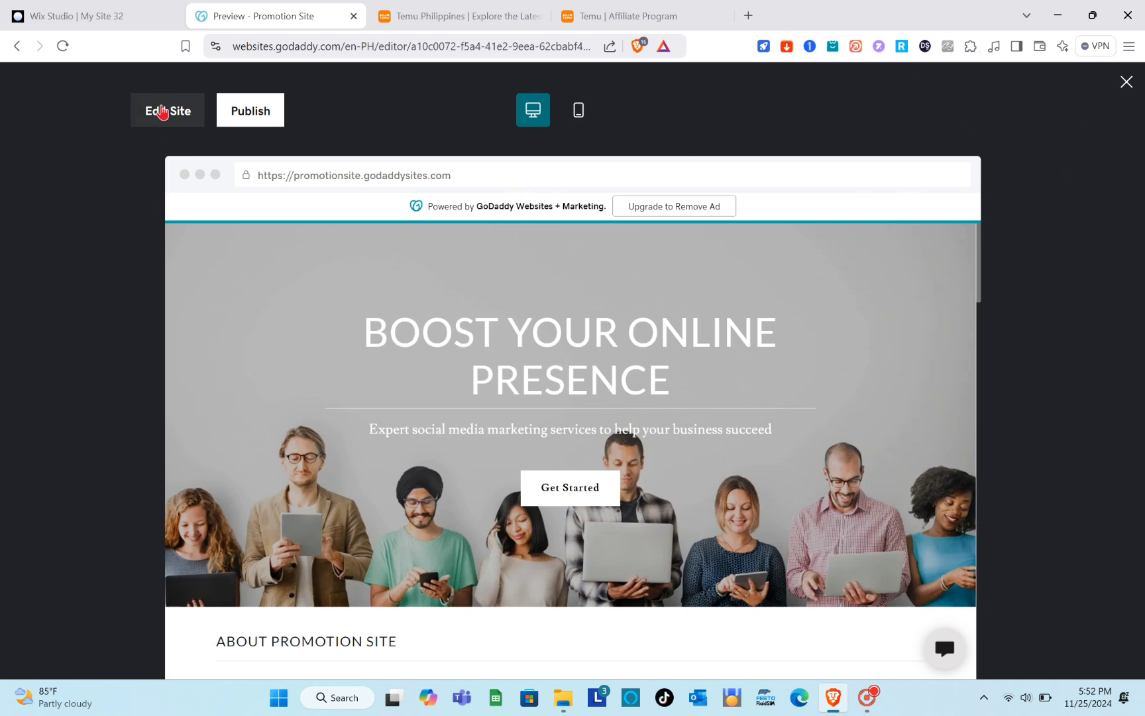
pyautogui.click(161, 113)
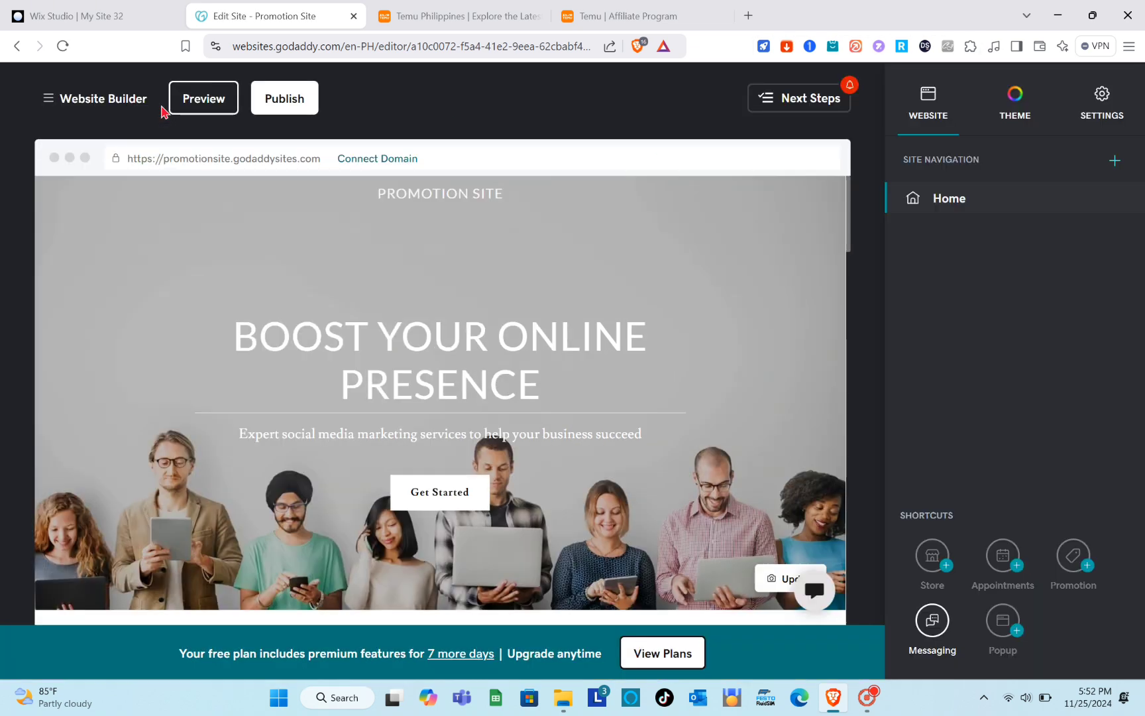
# Look over the home page sections and examine the header's cover media layouts and image options.
pyautogui.scroll(-8, 629, 416)
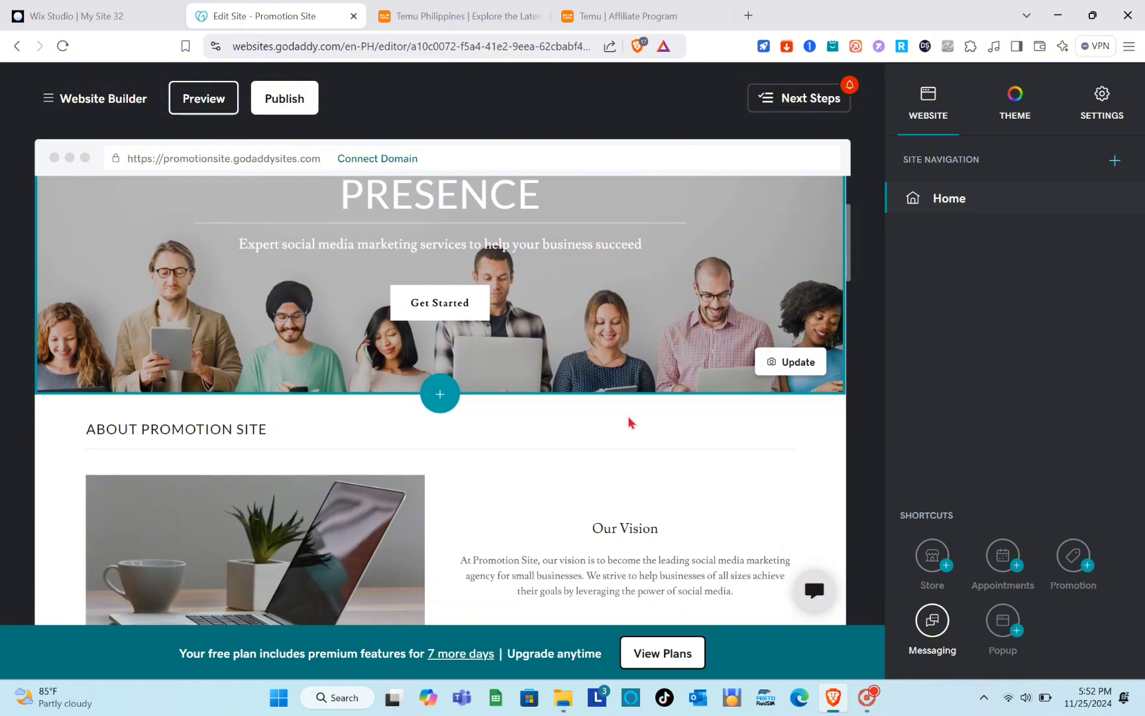
pyautogui.scroll(-3, 629, 422)
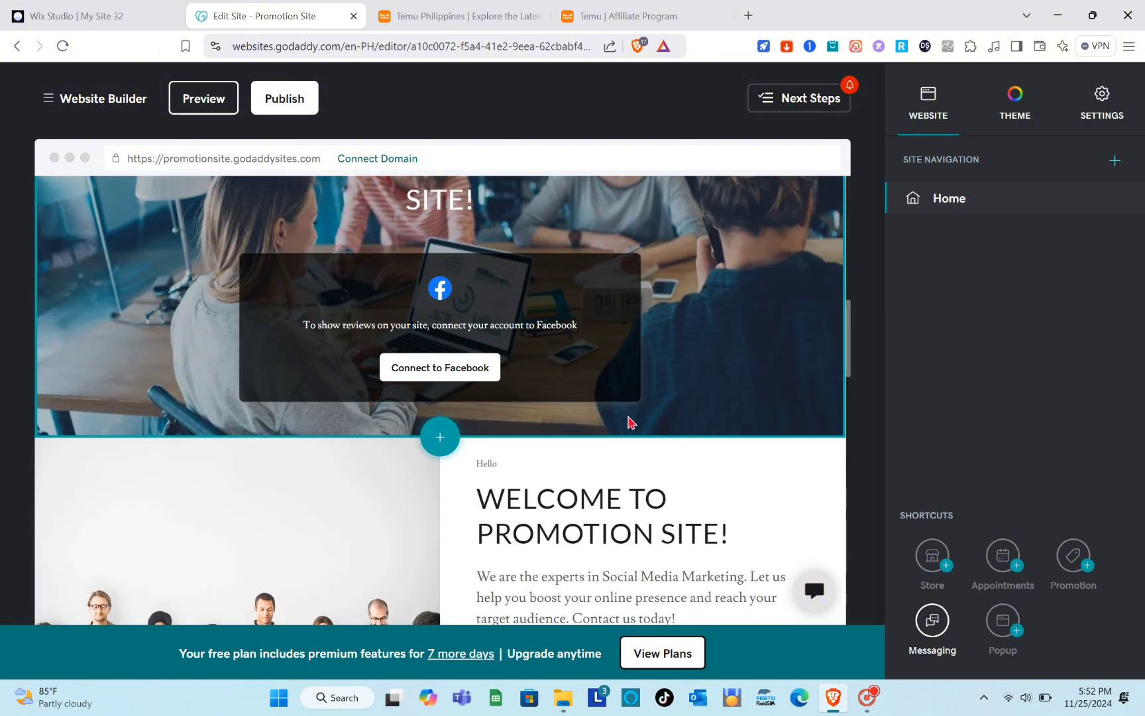
pyautogui.scroll(11, 629, 422)
pyautogui.click(710, 244)
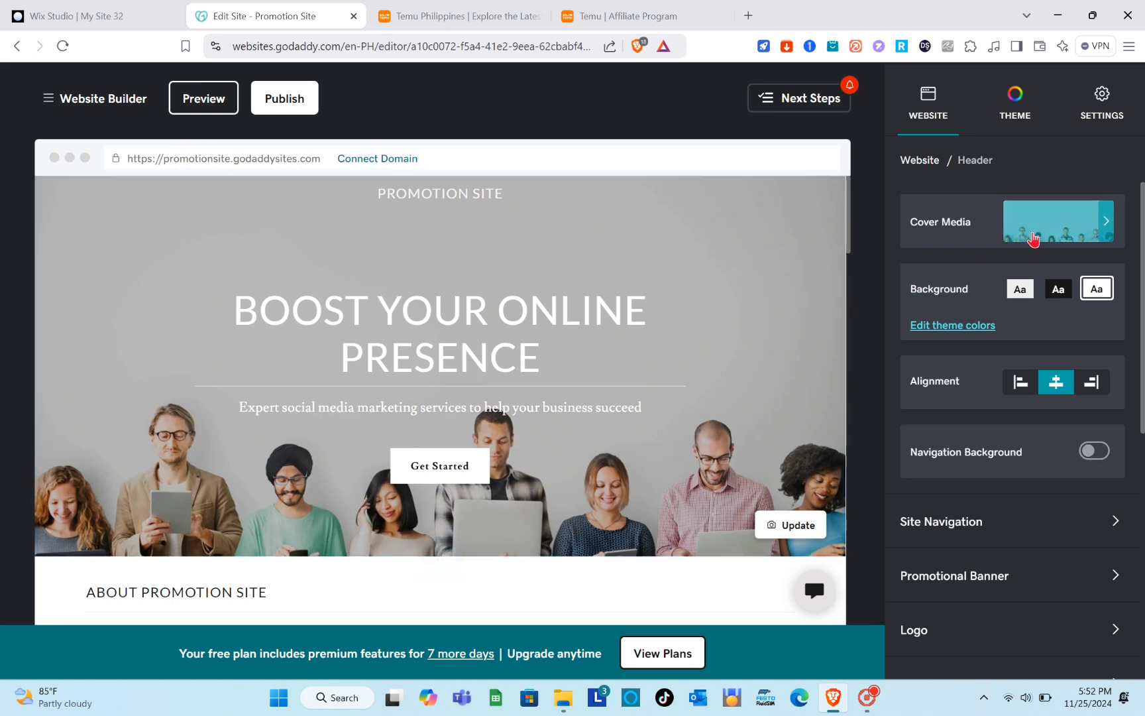
pyautogui.click(942, 228)
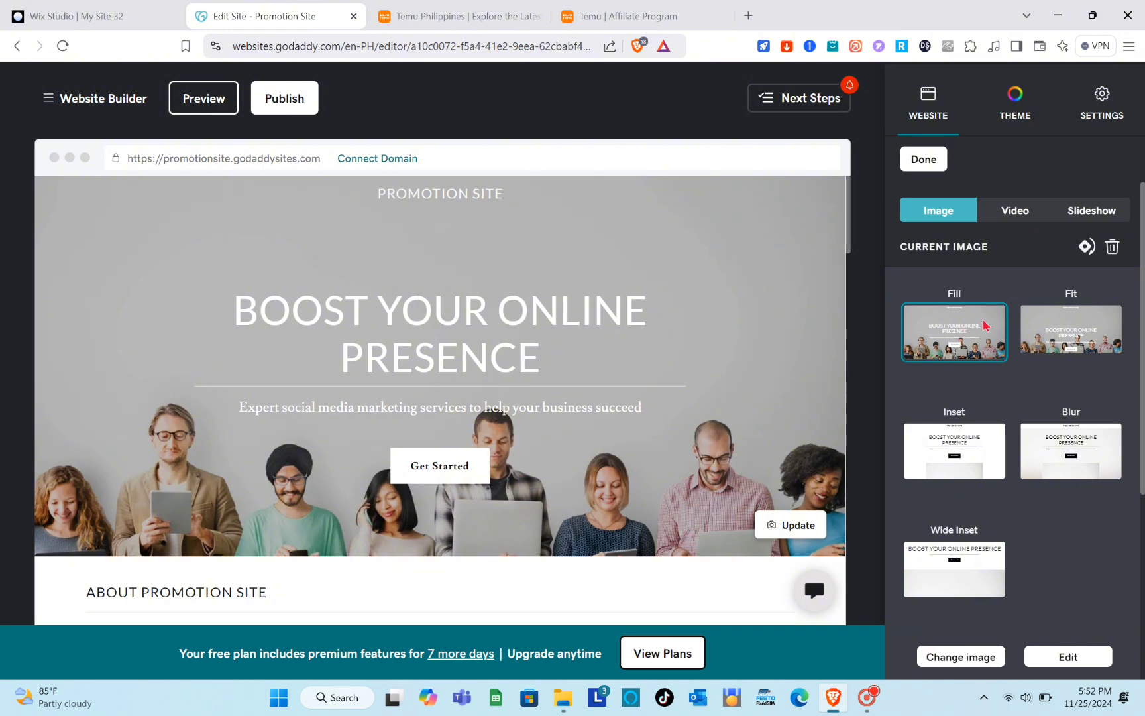
pyautogui.scroll(-3, 986, 325)
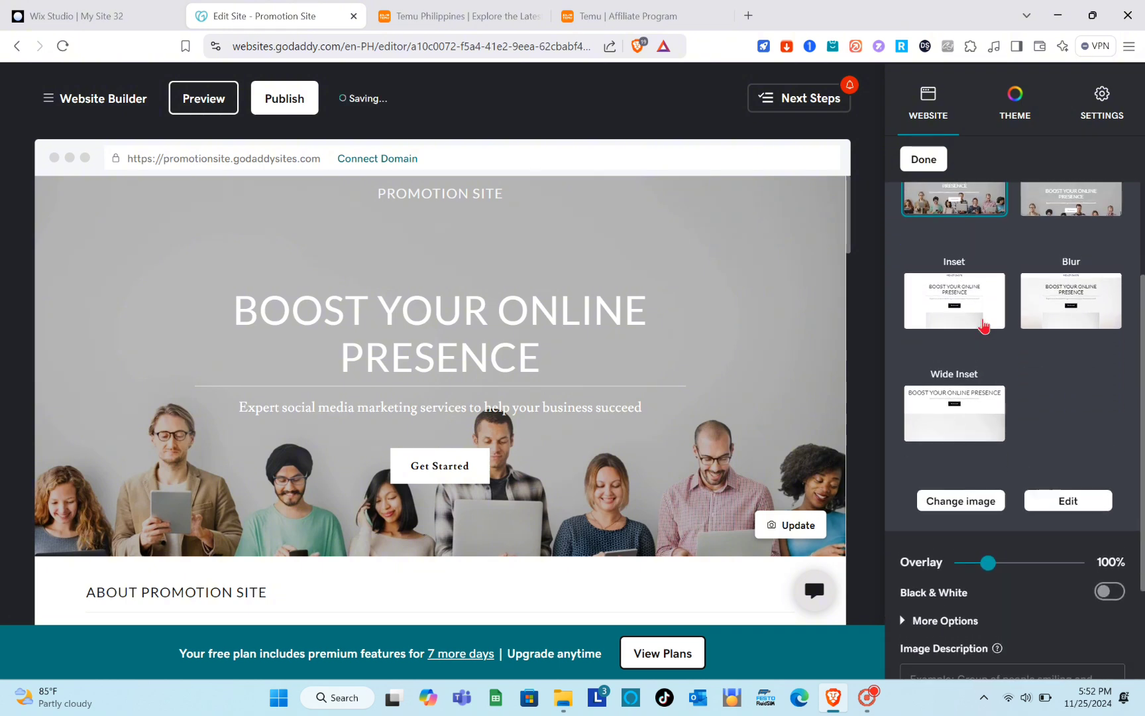
pyautogui.scroll(3, 985, 325)
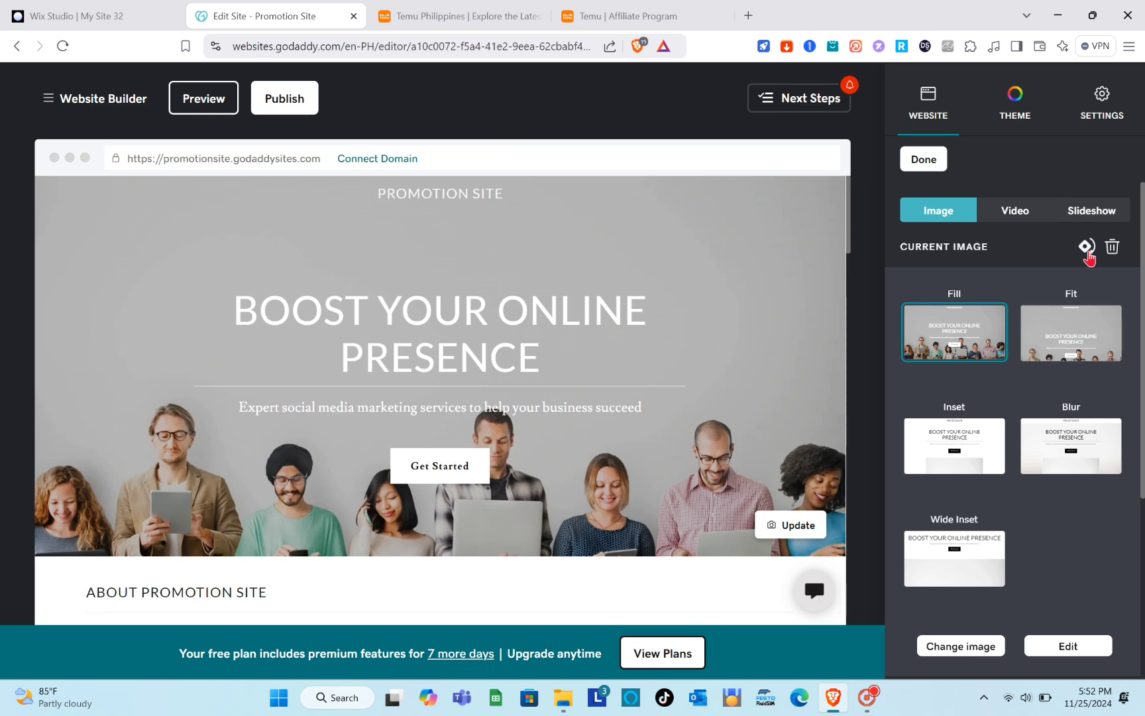
pyautogui.scroll(-3, 1036, 424)
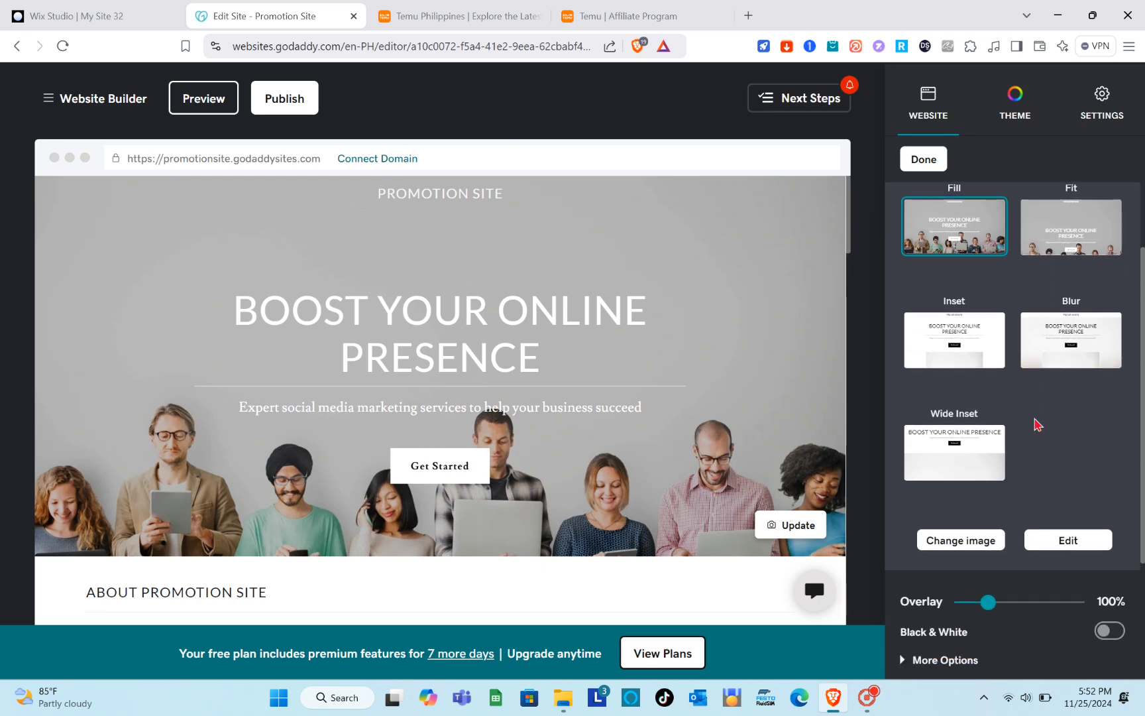
# Browse the replacement cover images in the media library and close it without choosing one.
pyautogui.click(961, 434)
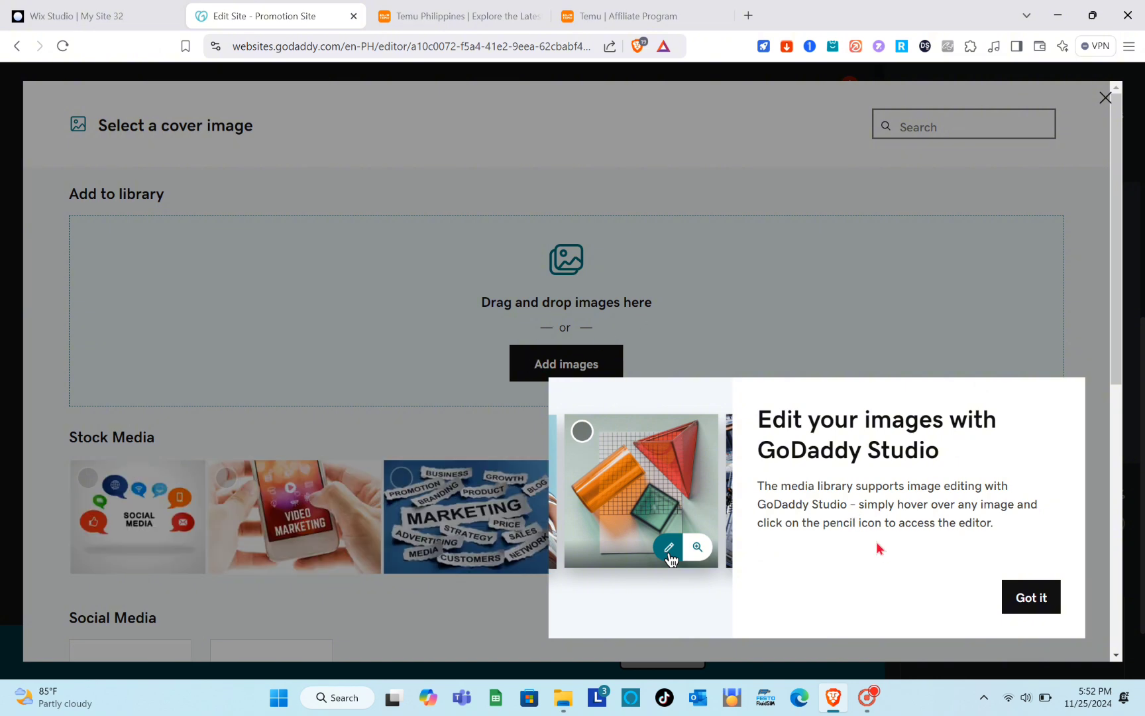
pyautogui.click(1018, 604)
pyautogui.scroll(-3, 606, 496)
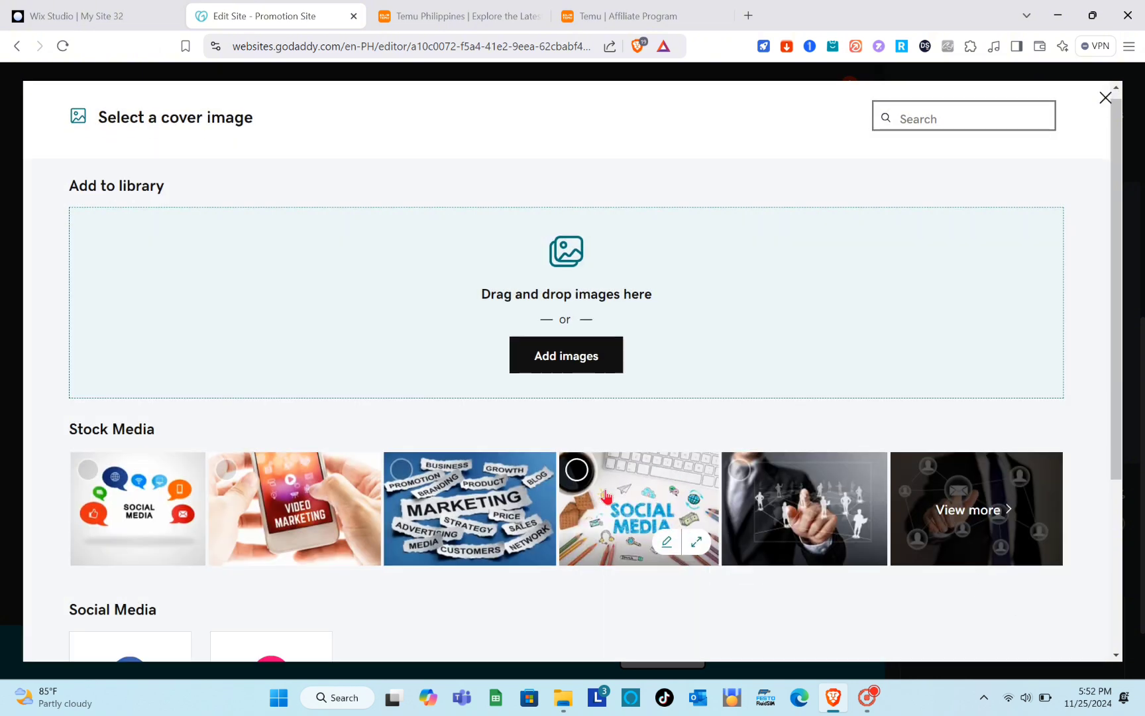
pyautogui.scroll(3, 607, 495)
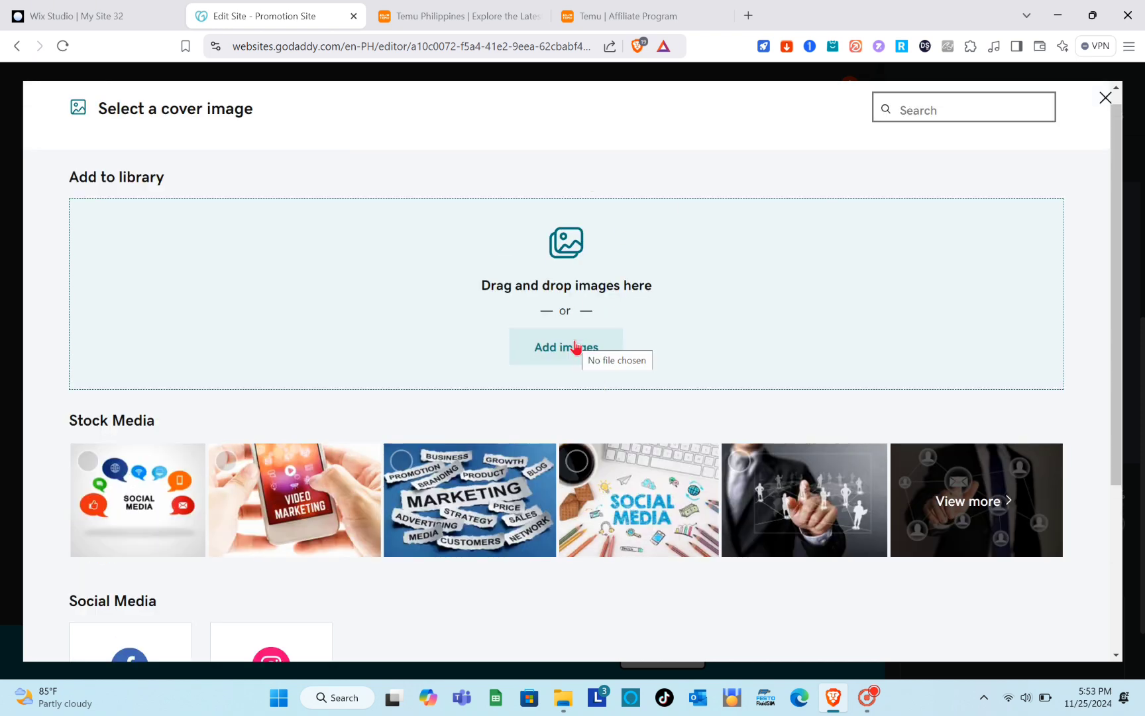
pyautogui.click(1106, 97)
# Replace the header headline with CLICK THE GET STARTED BUTTON TO PROCEED.
pyautogui.scroll(-5, 695, 381)
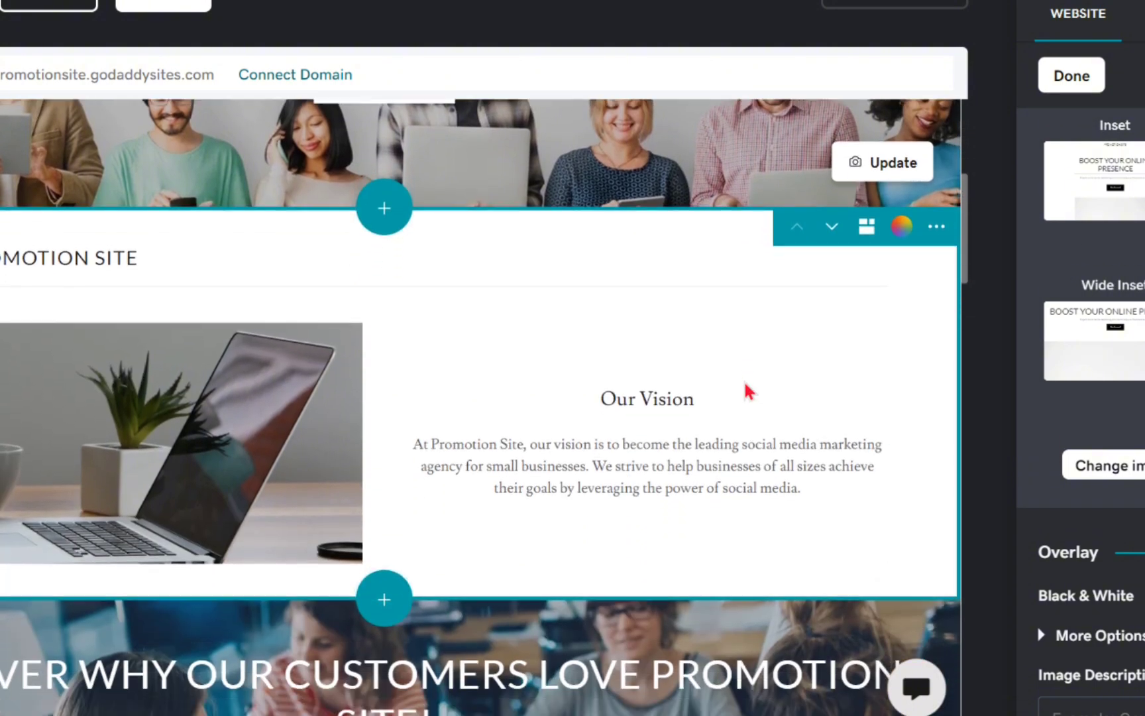
pyautogui.scroll(-1, 743, 382)
pyautogui.scroll(1, 743, 382)
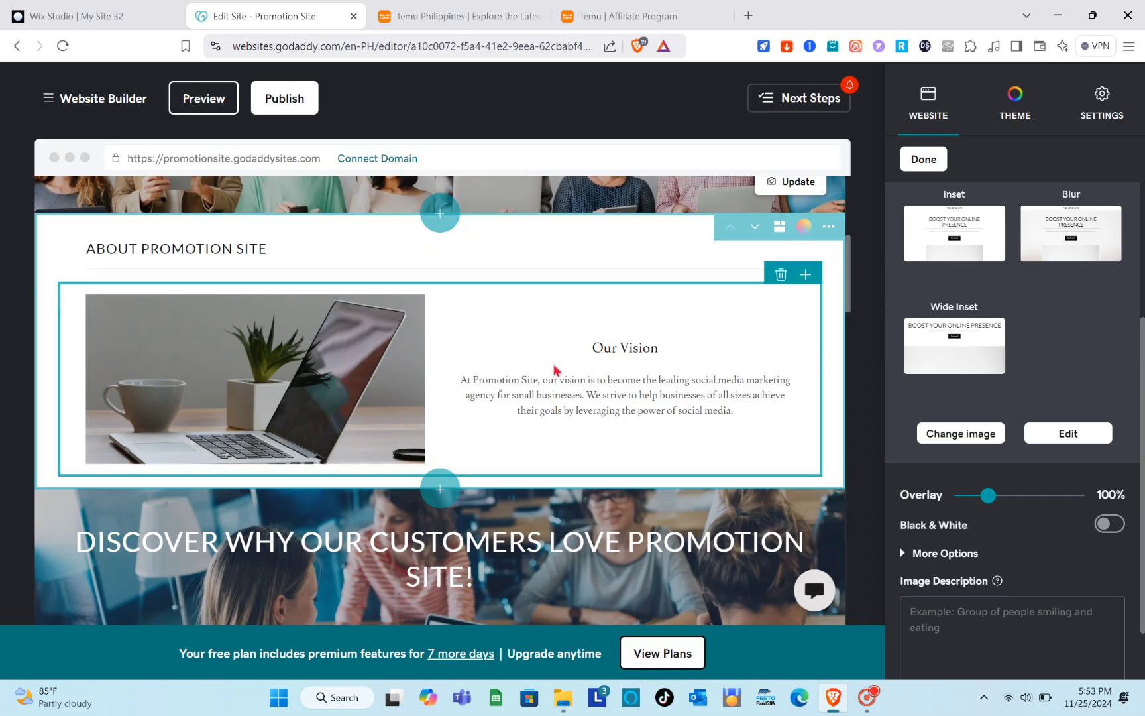
pyautogui.scroll(-3, 545, 401)
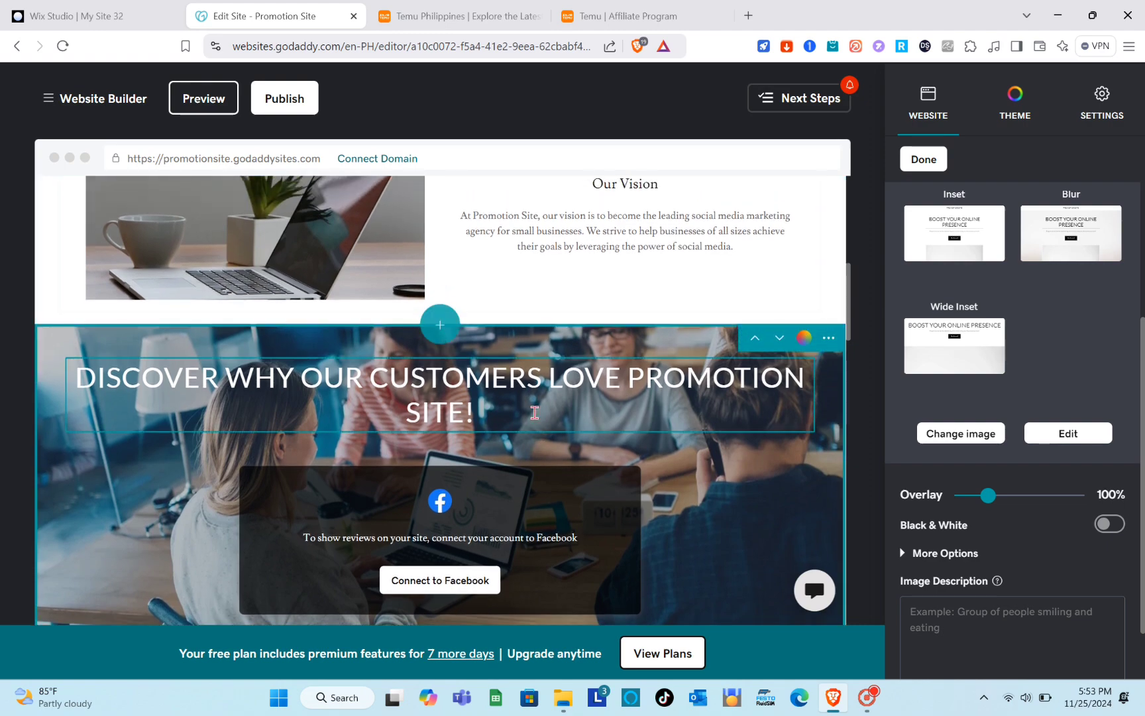
pyautogui.scroll(8, 534, 412)
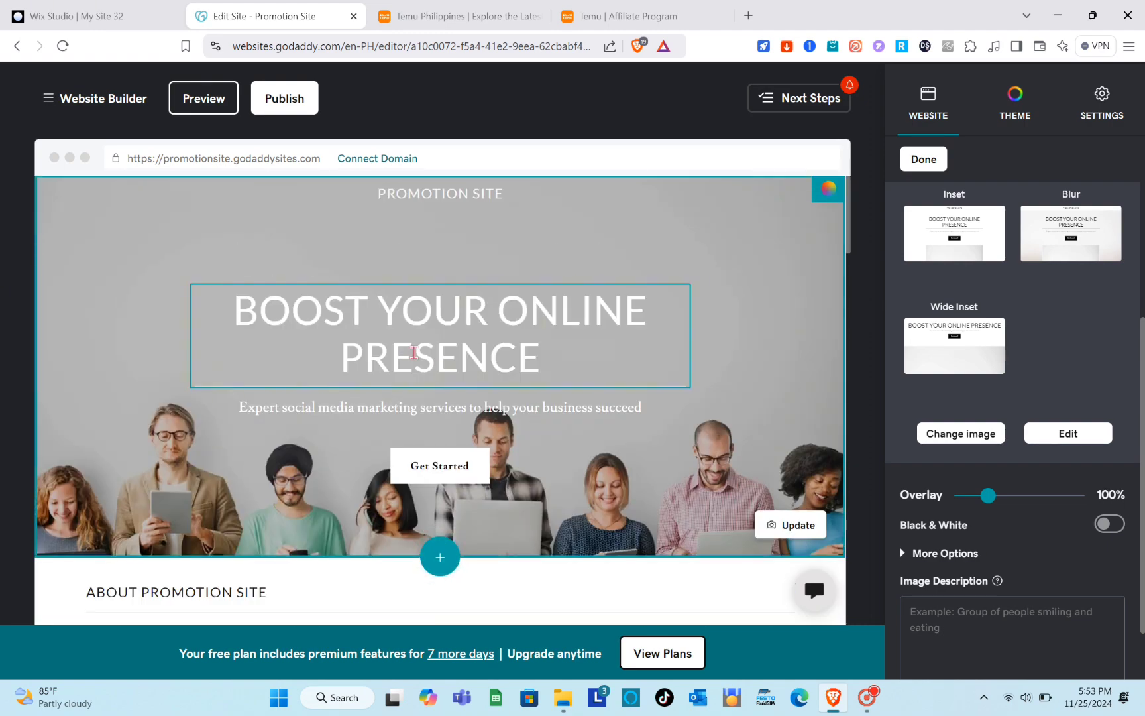
pyautogui.click(448, 318)
pyautogui.doubleClick(456, 310)
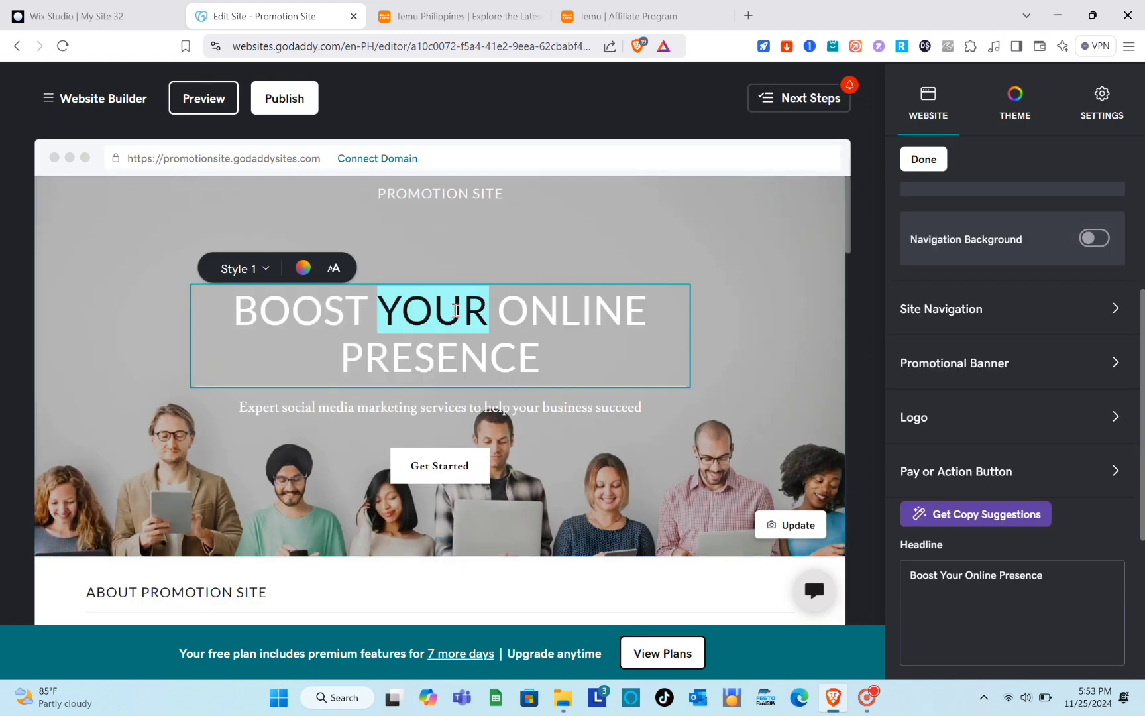
pyautogui.click(456, 310)
pyautogui.press('capslock')
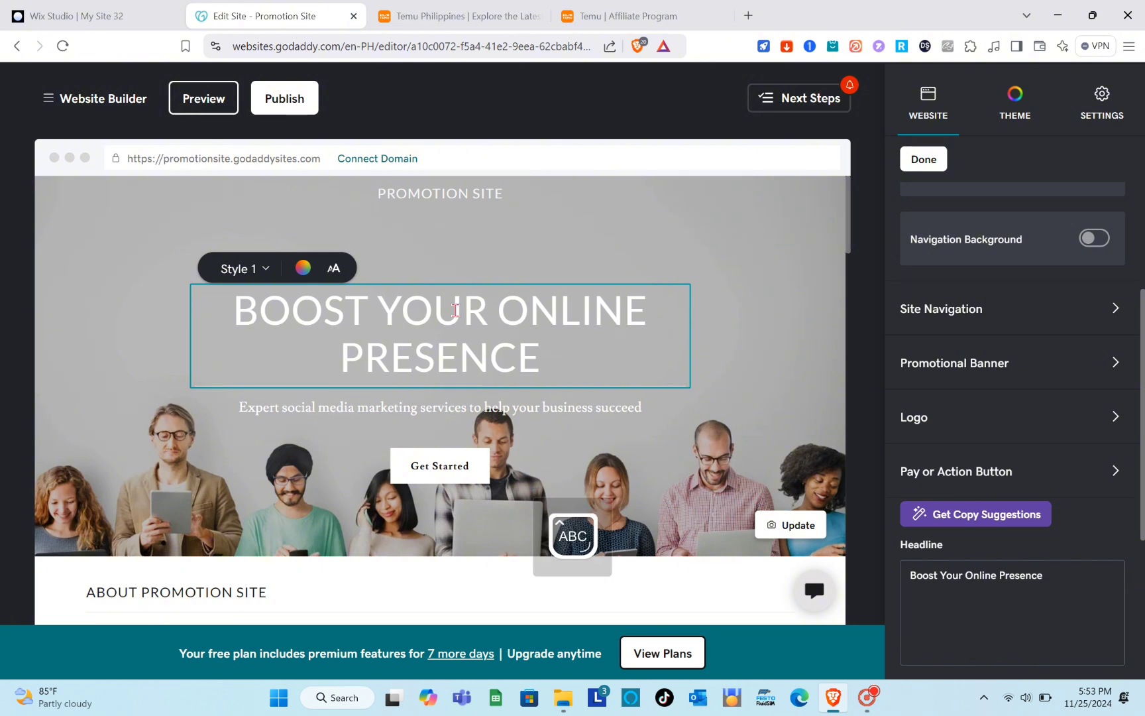
pyautogui.write('CLIC')
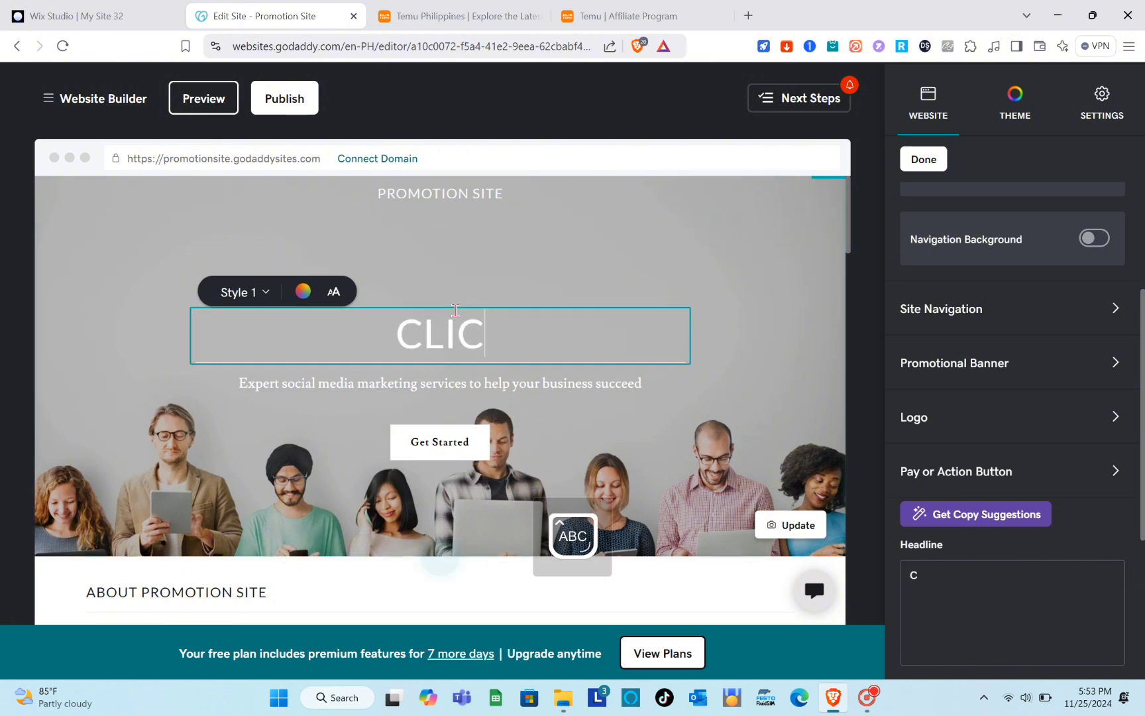
pyautogui.write('K TH')
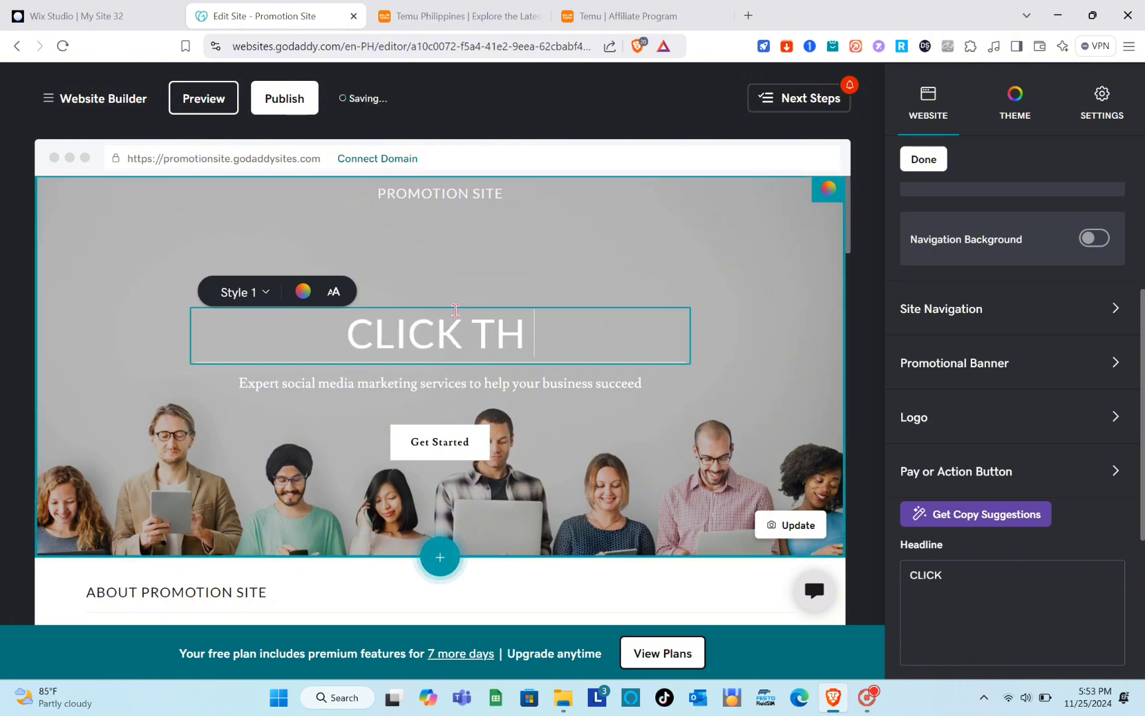
pyautogui.write('E ')
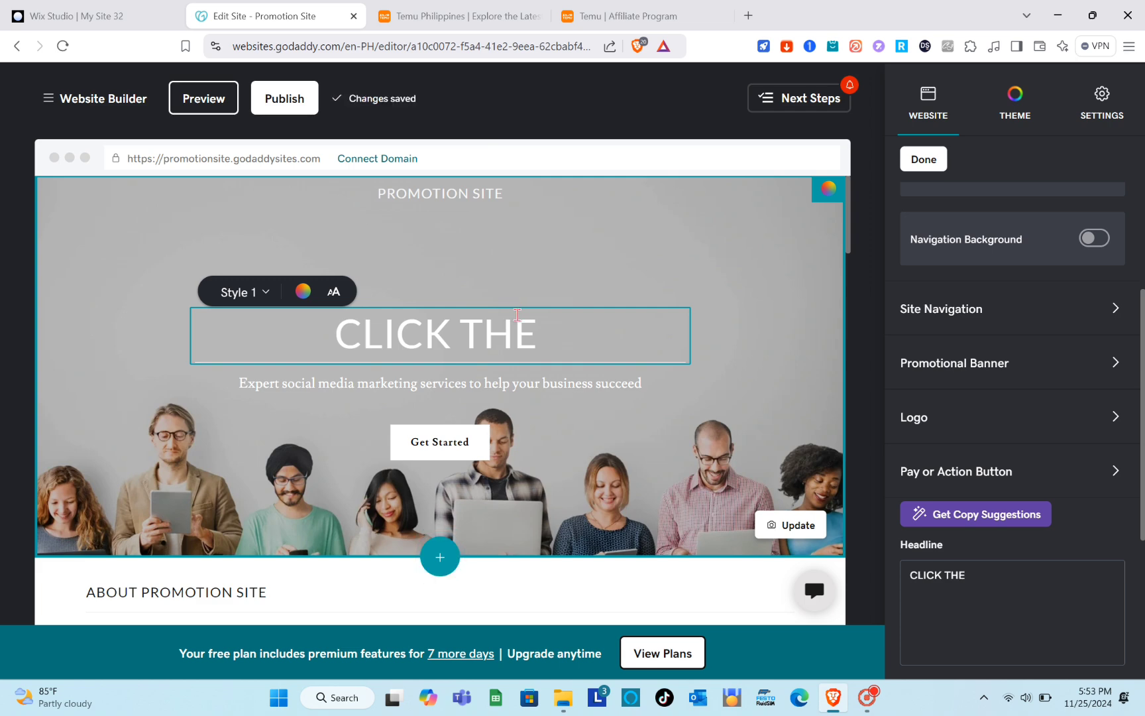
pyautogui.write('GET STARTED B')
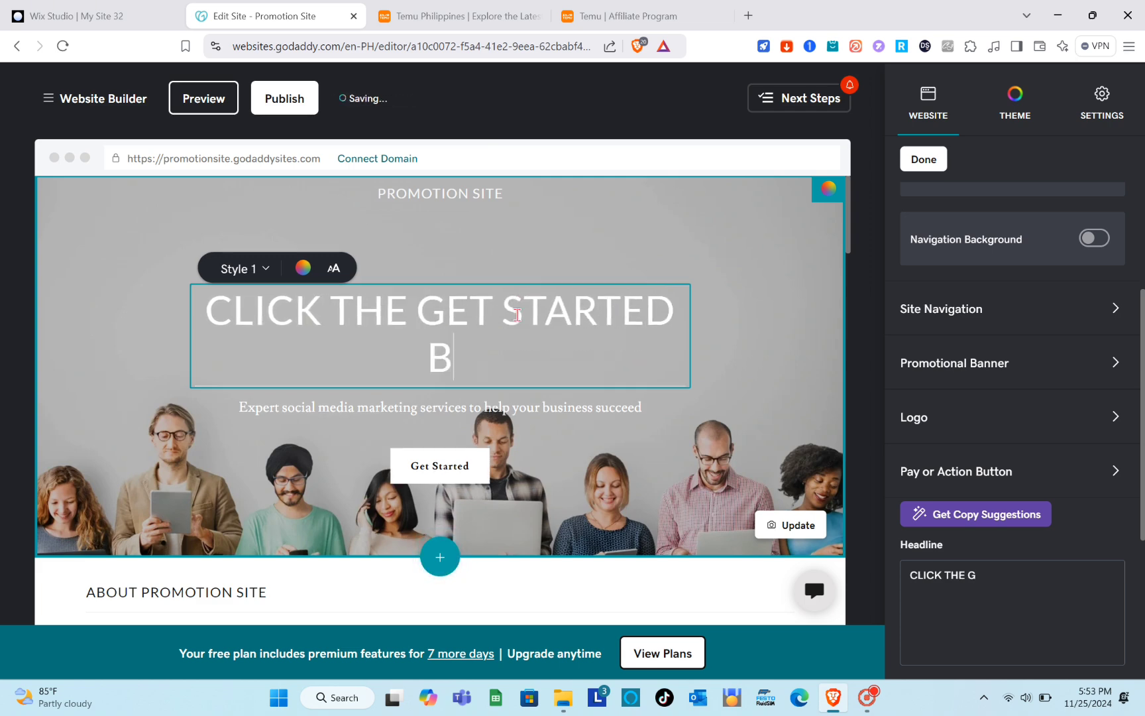
pyautogui.write('UTTON ')
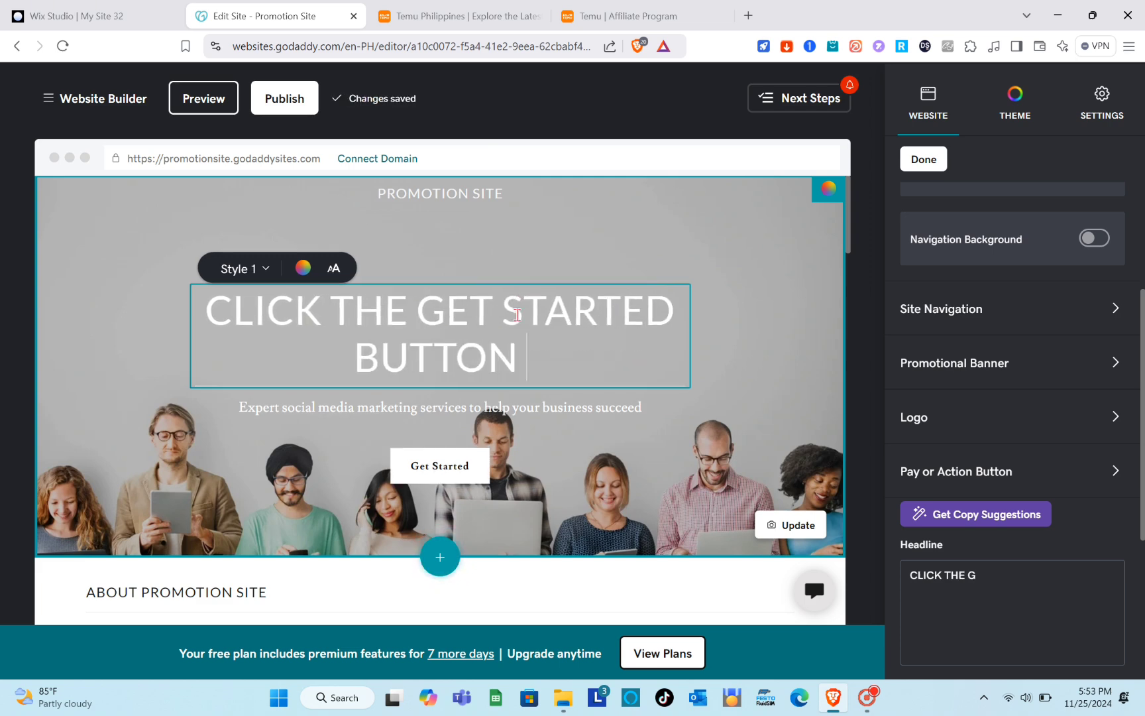
pyautogui.write('TO PROCEED')
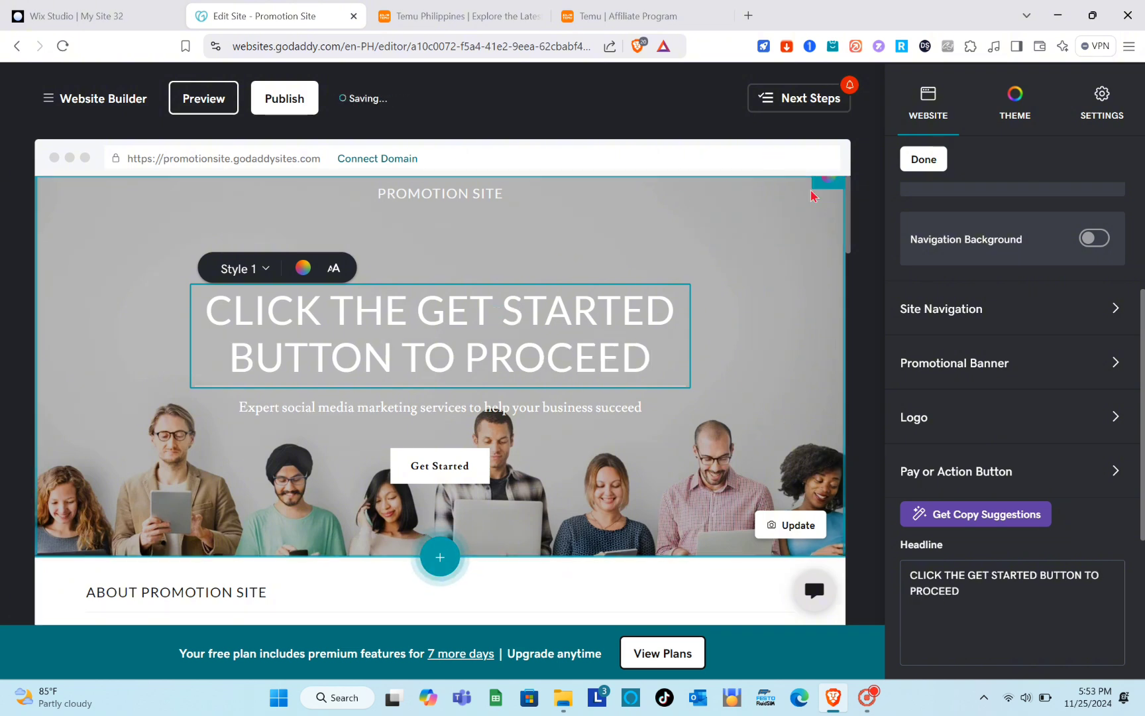
pyautogui.click(759, 324)
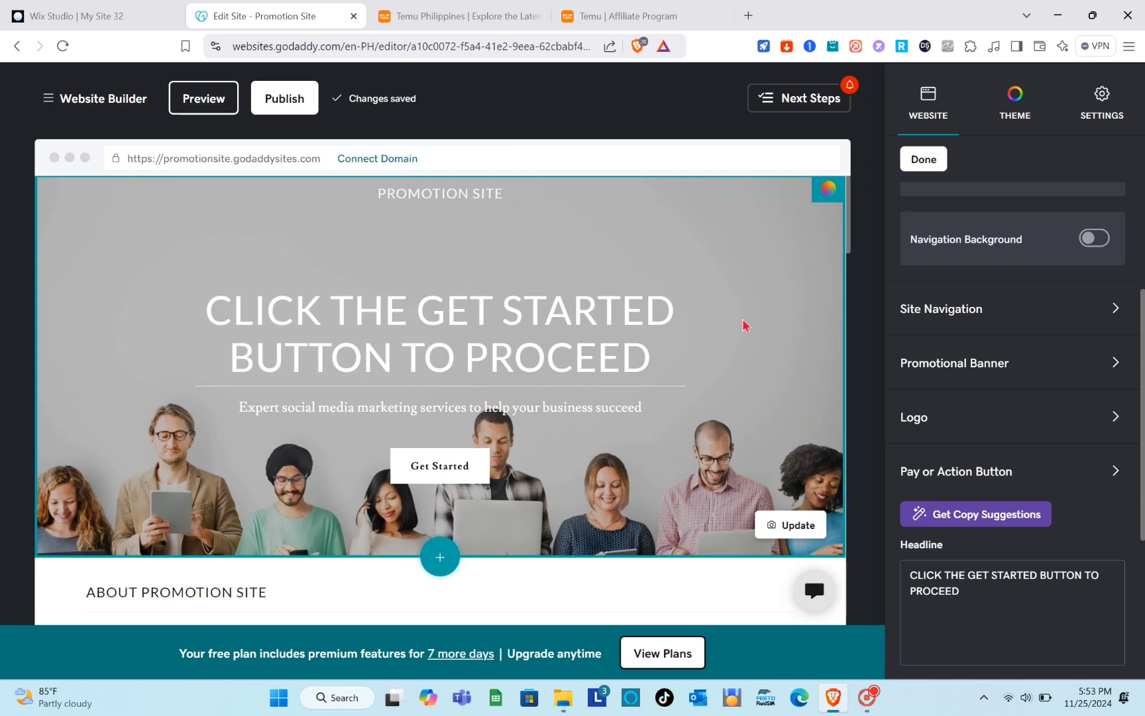
pyautogui.click(689, 301)
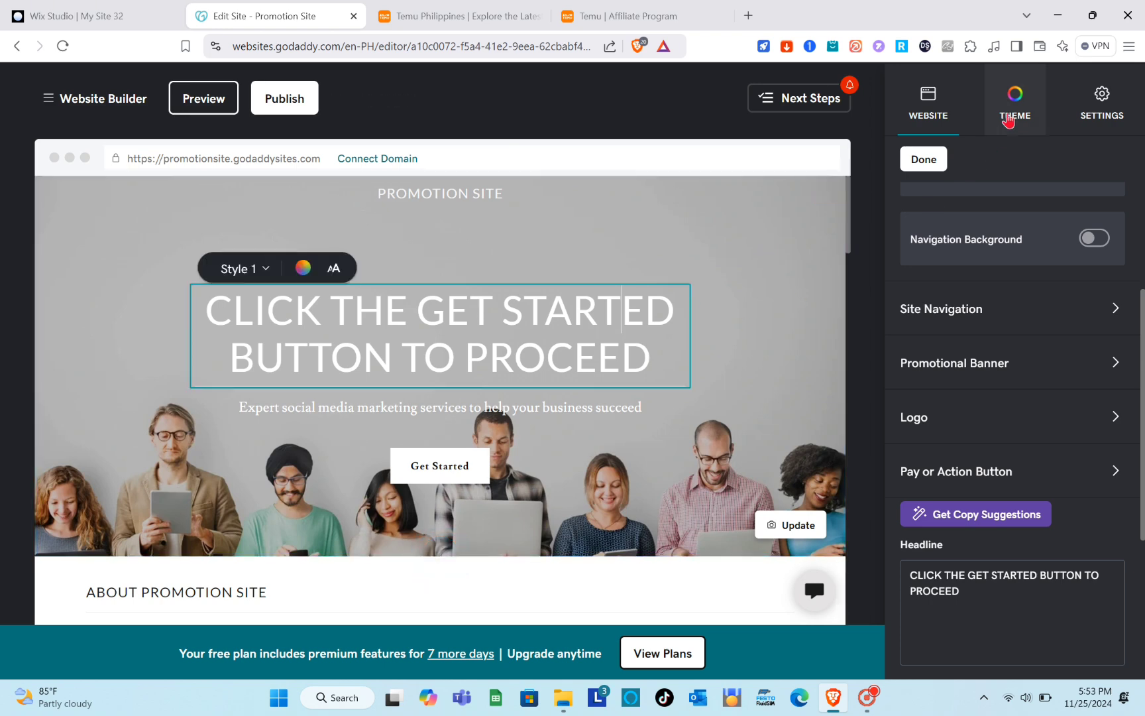
# Try #2F4F4F and #C0C0C0 as the theme's matching color and settle on the gray #808080.
pyautogui.click(1011, 120)
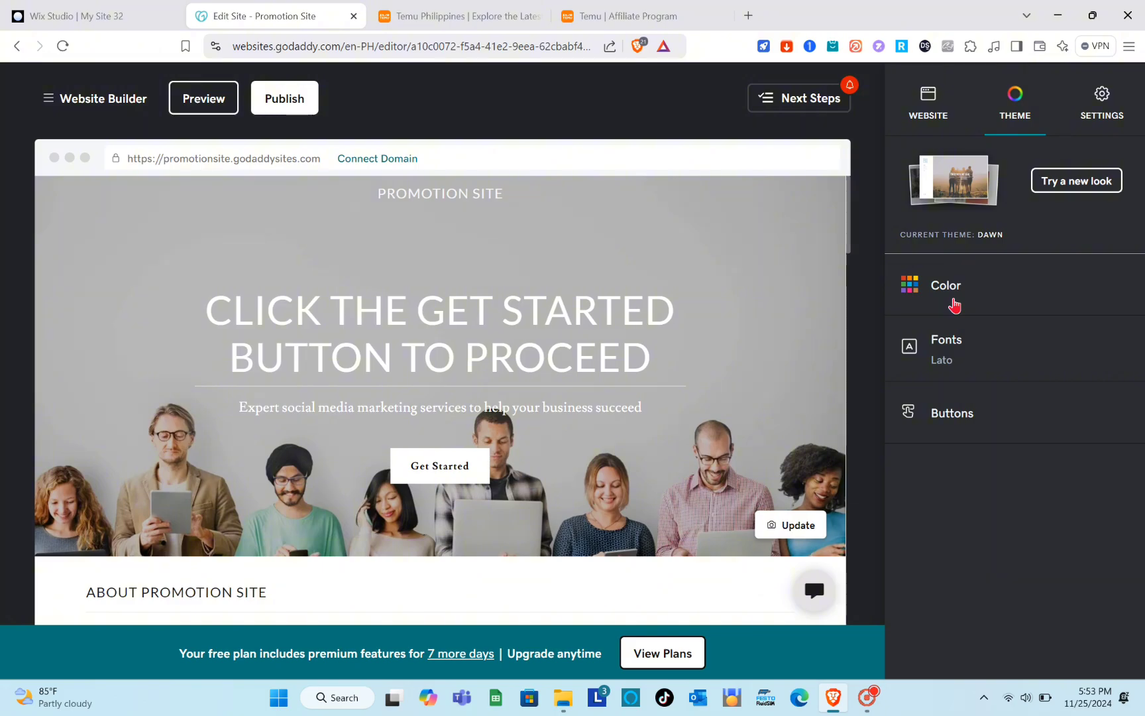
pyautogui.click(955, 305)
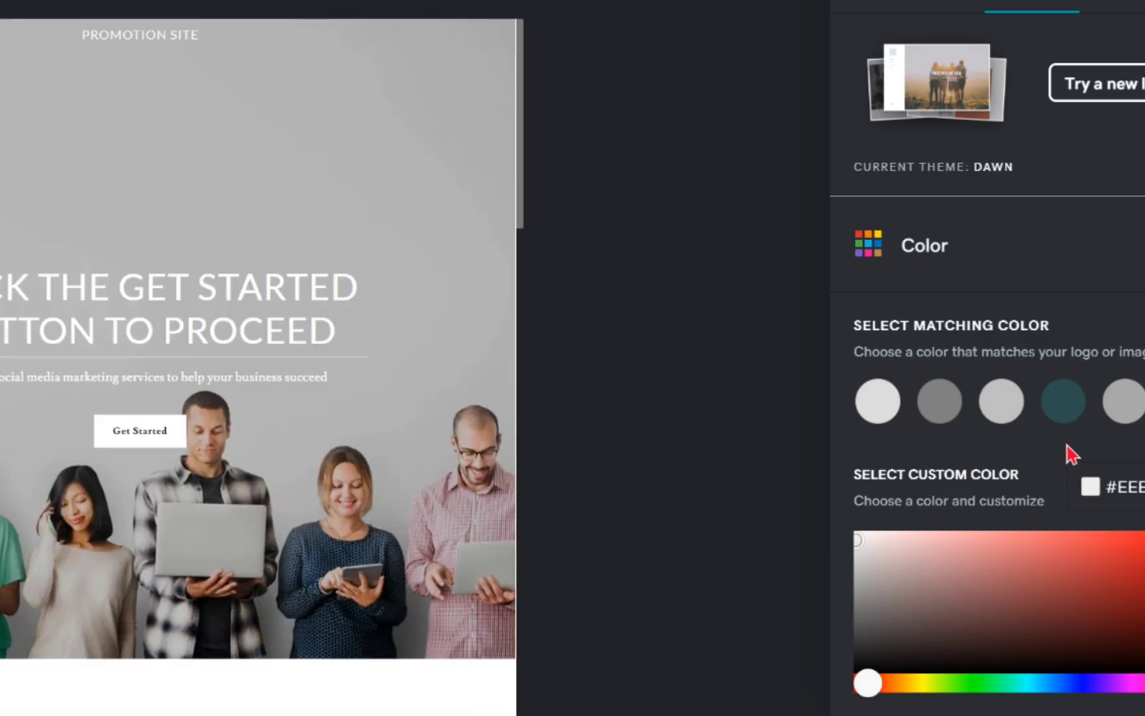
pyautogui.click(1065, 406)
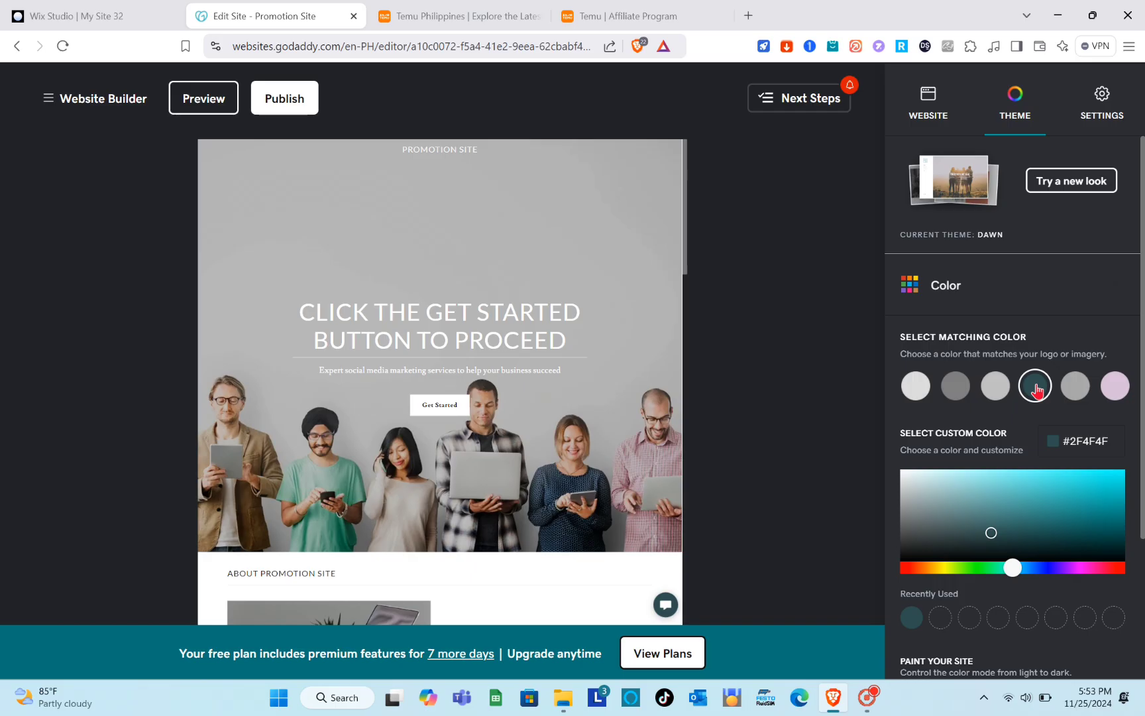
pyautogui.click(996, 396)
pyautogui.scroll(-3, 998, 395)
pyautogui.scroll(2, 998, 392)
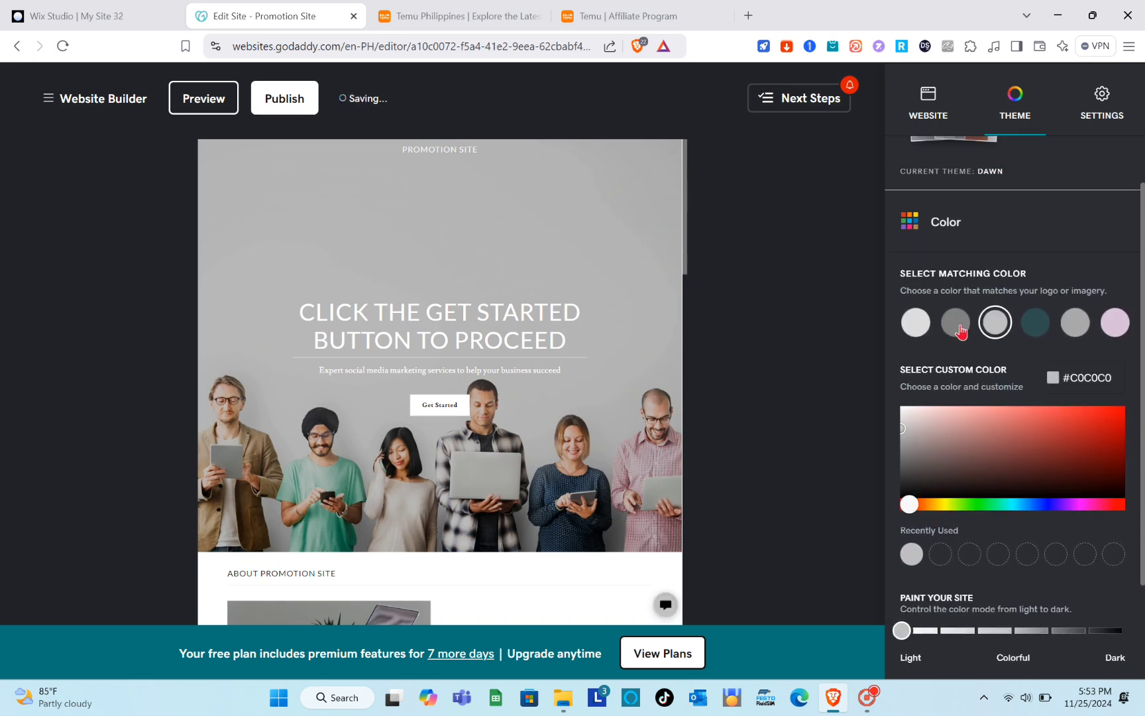
pyautogui.click(959, 326)
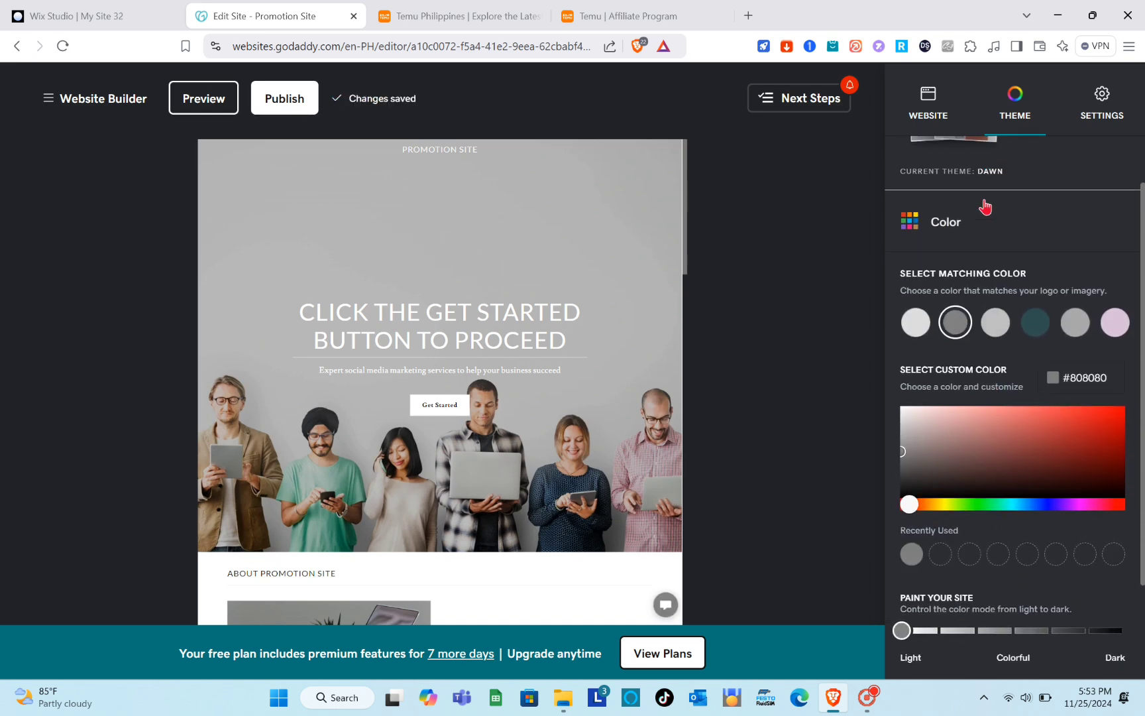
# Enable the promotional banner in the website's header.
pyautogui.click(931, 116)
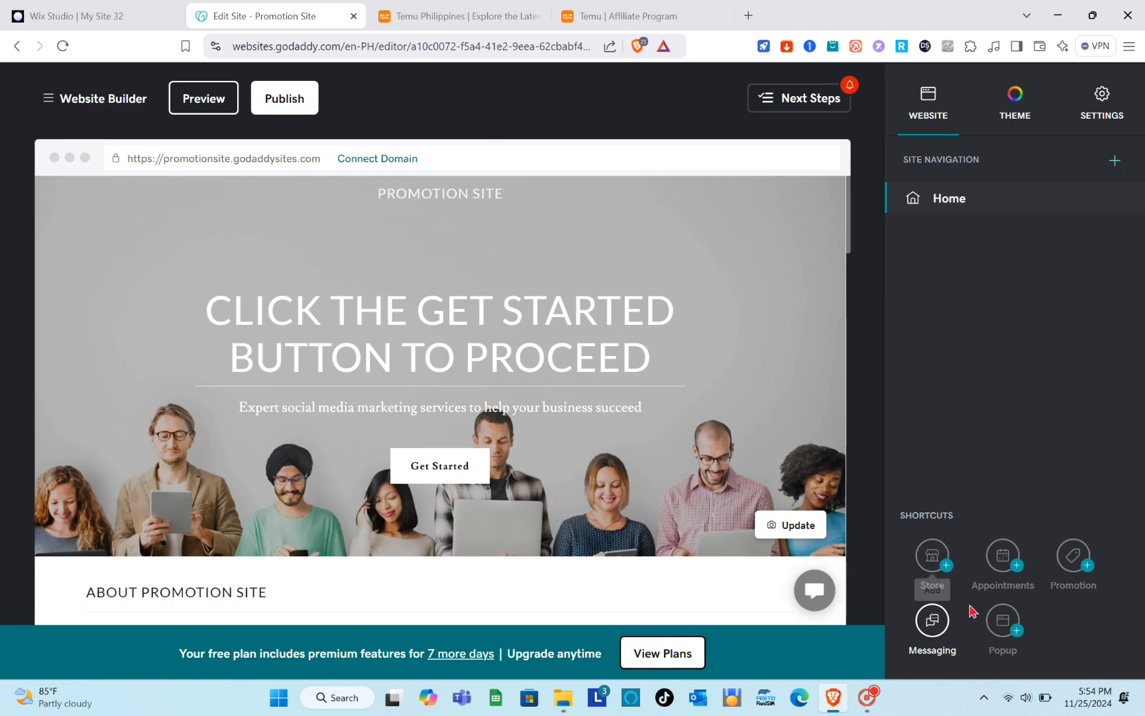
pyautogui.click(1087, 571)
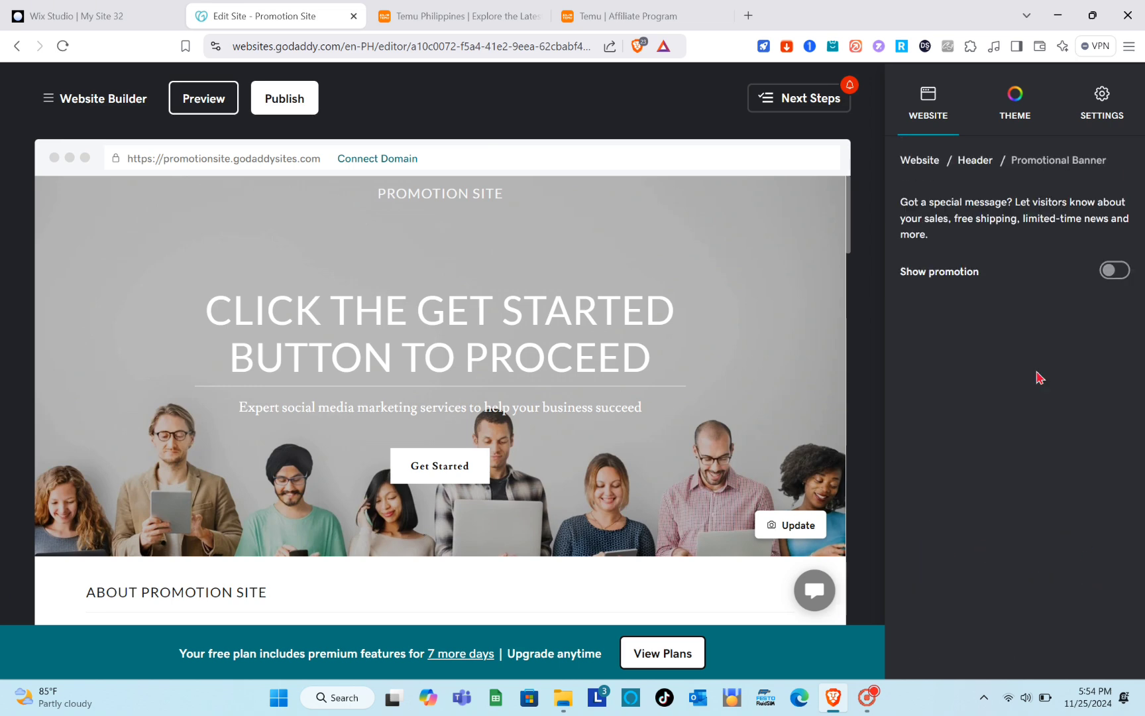
pyautogui.click(1114, 271)
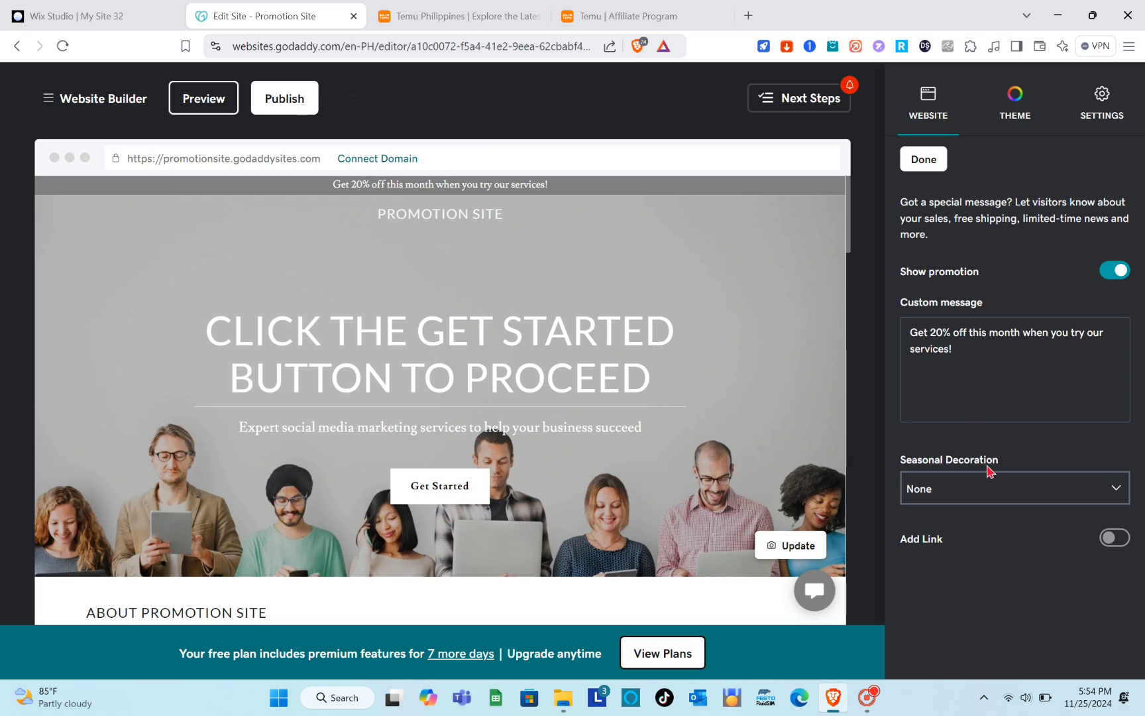
# Change the promotional banner's custom message to "Get 20% off after subscribing to my channel" and finish editing the banner.
pyautogui.click(955, 347)
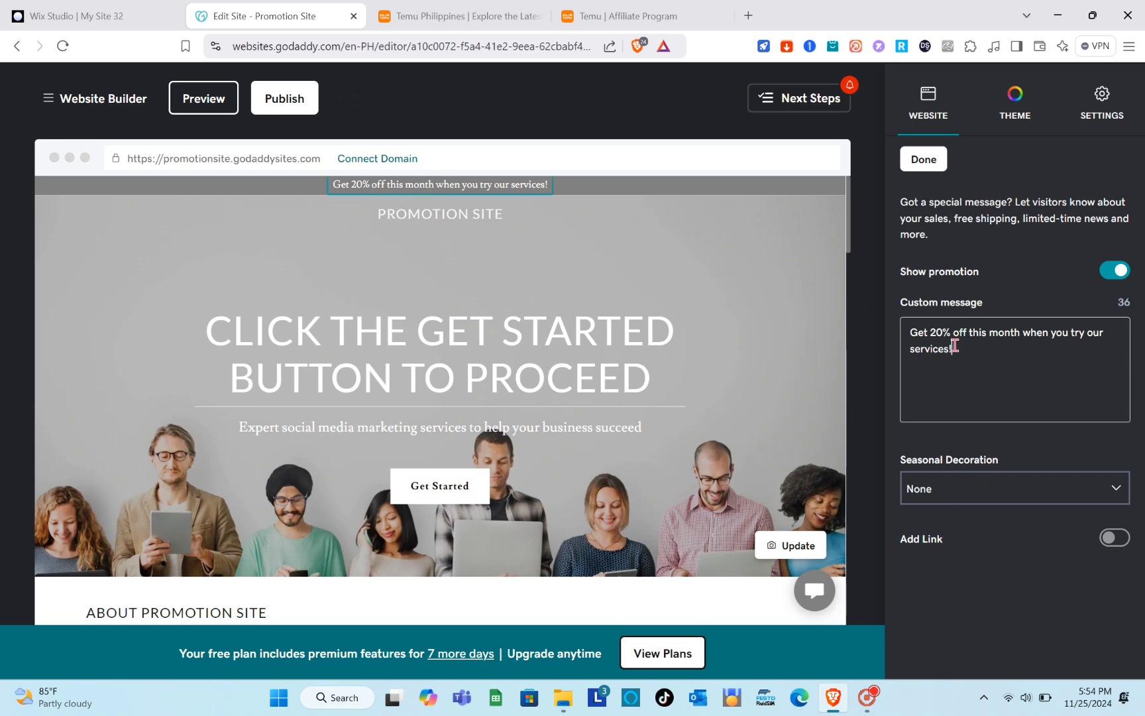
pyautogui.press('BackSpace')
pyautogui.press('BackSpace')
pyautogui.press('BackSpace')
pyautogui.press('BackSpace')
pyautogui.press('BackSpace')
pyautogui.press('BackSpace')
pyautogui.press('BackSpace')
pyautogui.press('BackSpace')
pyautogui.press('BackSpace')
pyautogui.press('BackSpace')
pyautogui.press('BackSpace')
pyautogui.press('BackSpace')
pyautogui.press('BackSpace')
pyautogui.press('BackSpace')
pyautogui.press('BackSpace')
pyautogui.press('BackSpace')
pyautogui.press('BackSpace')
pyautogui.press('BackSpace')
pyautogui.press('BackSpace')
pyautogui.press('BackSpace')
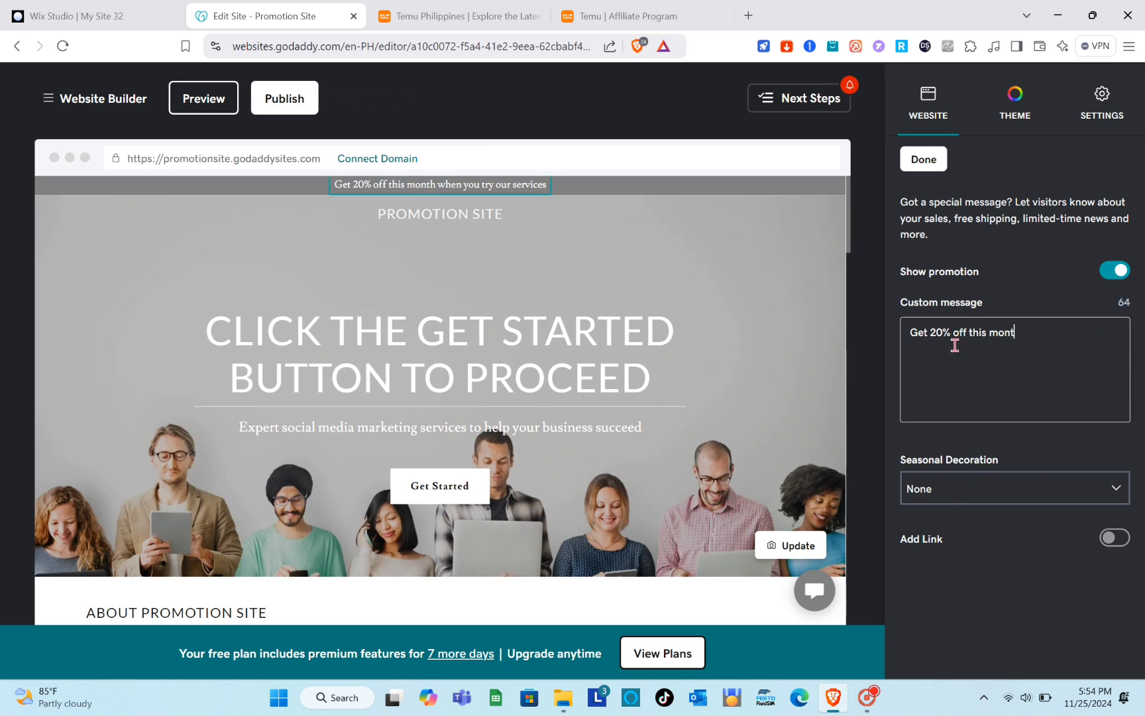
pyautogui.press('BackSpace')
pyautogui.press('BackSpace')
pyautogui.press('BackSpace')
pyautogui.press('BackSpace')
pyautogui.press('BackSpace')
pyautogui.press('BackSpace')
pyautogui.press('BackSpace')
pyautogui.press('BackSpace')
pyautogui.press('BackSpace')
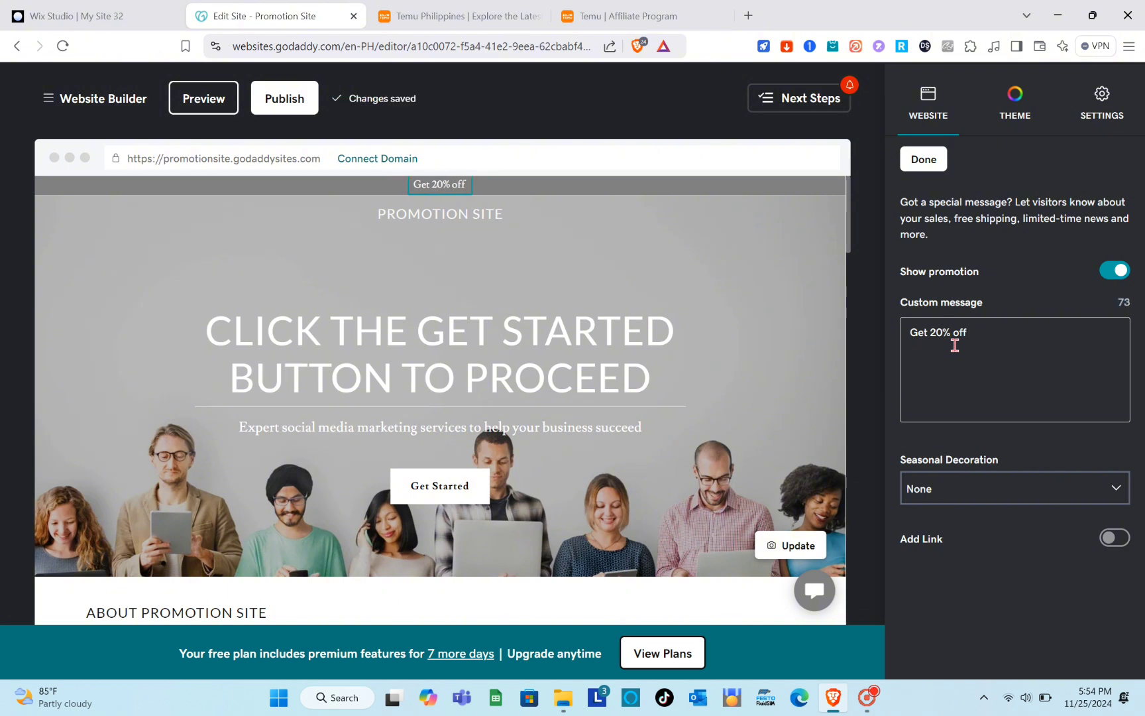
pyautogui.write('AFTER')
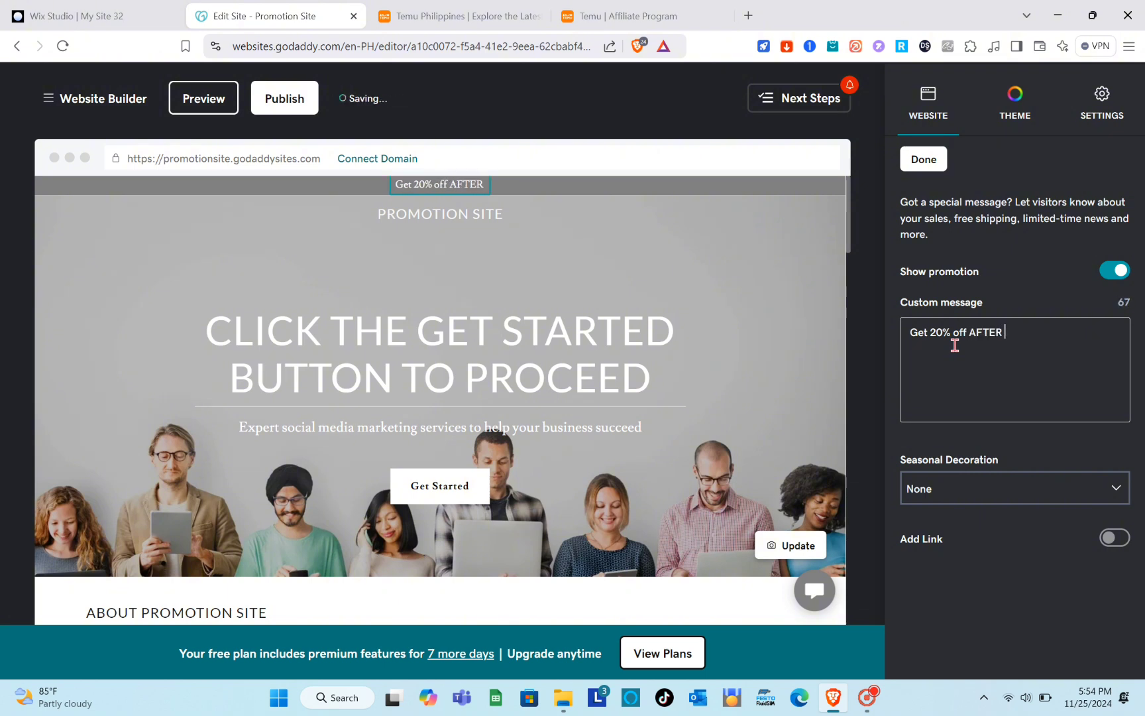
pyautogui.press('BackSpace')
pyautogui.press('BackSpace')
pyautogui.press('BackSpace')
pyautogui.press('BackSpace')
pyautogui.press('BackSpace')
pyautogui.press('capslock')
pyautogui.press('BackSpace')
pyautogui.write('after')
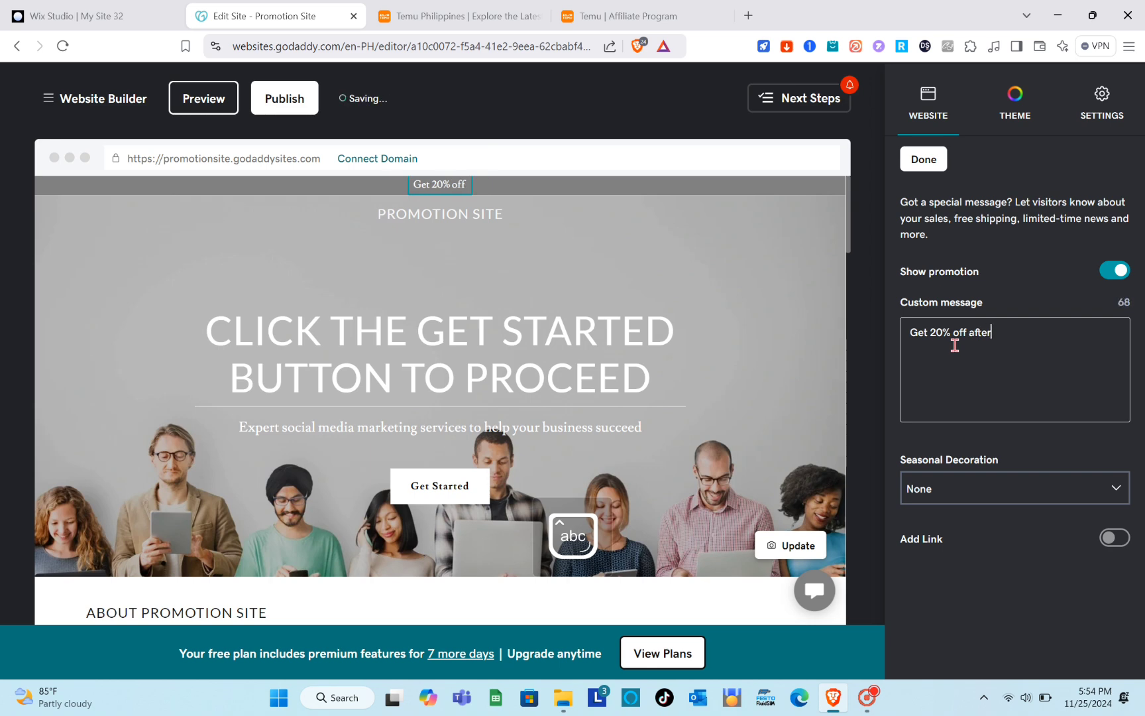
pyautogui.write(' subscribing to')
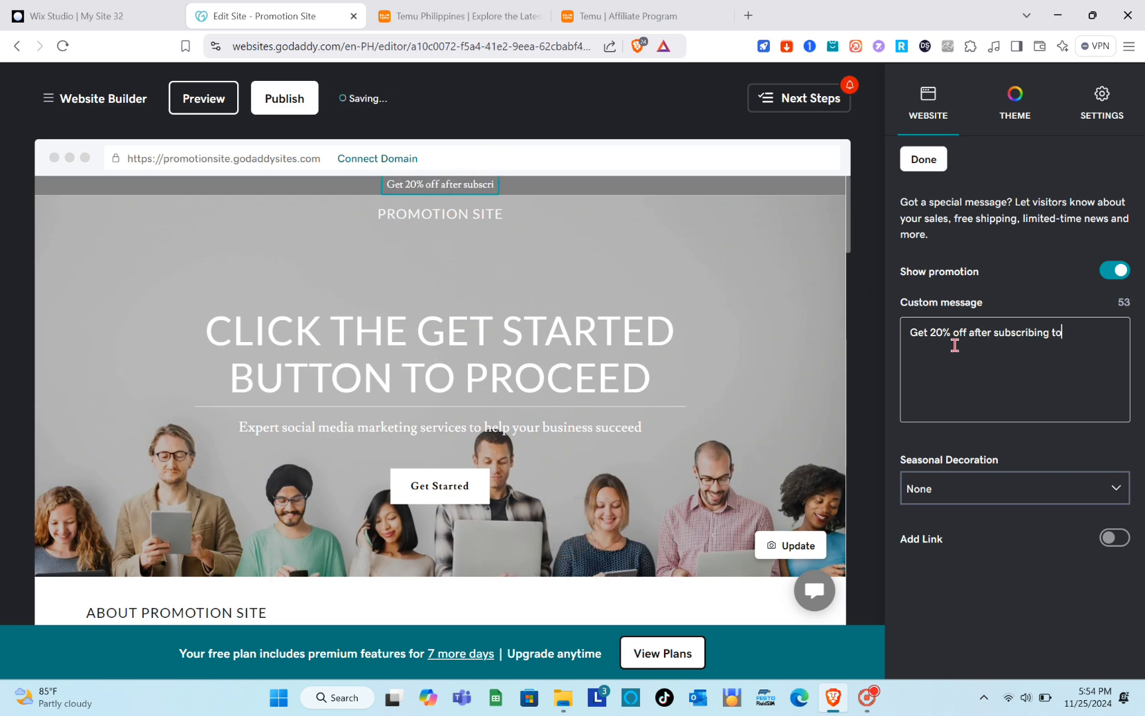
pyautogui.write(' my ')
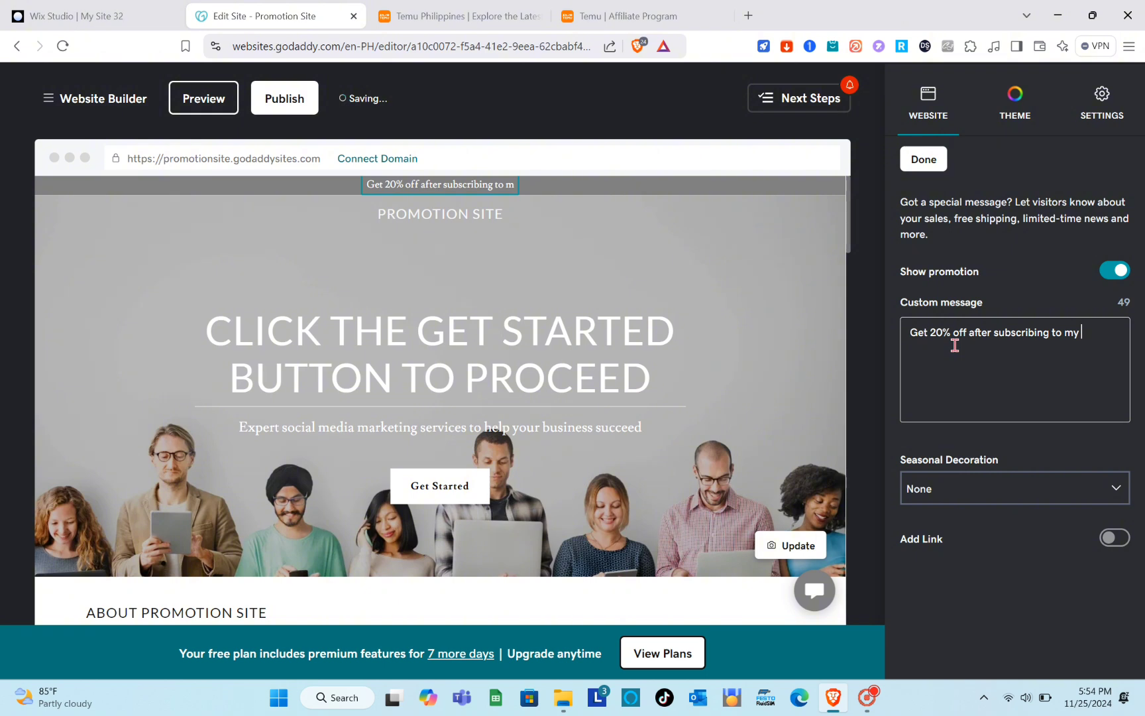
pyautogui.write('channe')
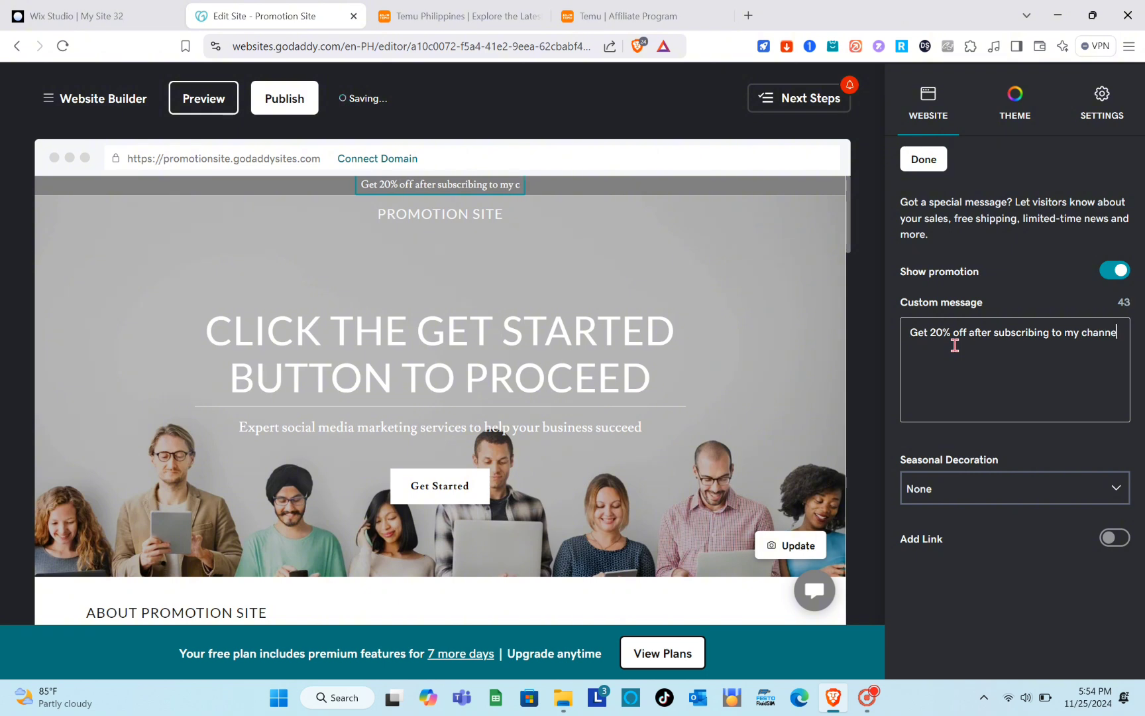
pyautogui.write('l')
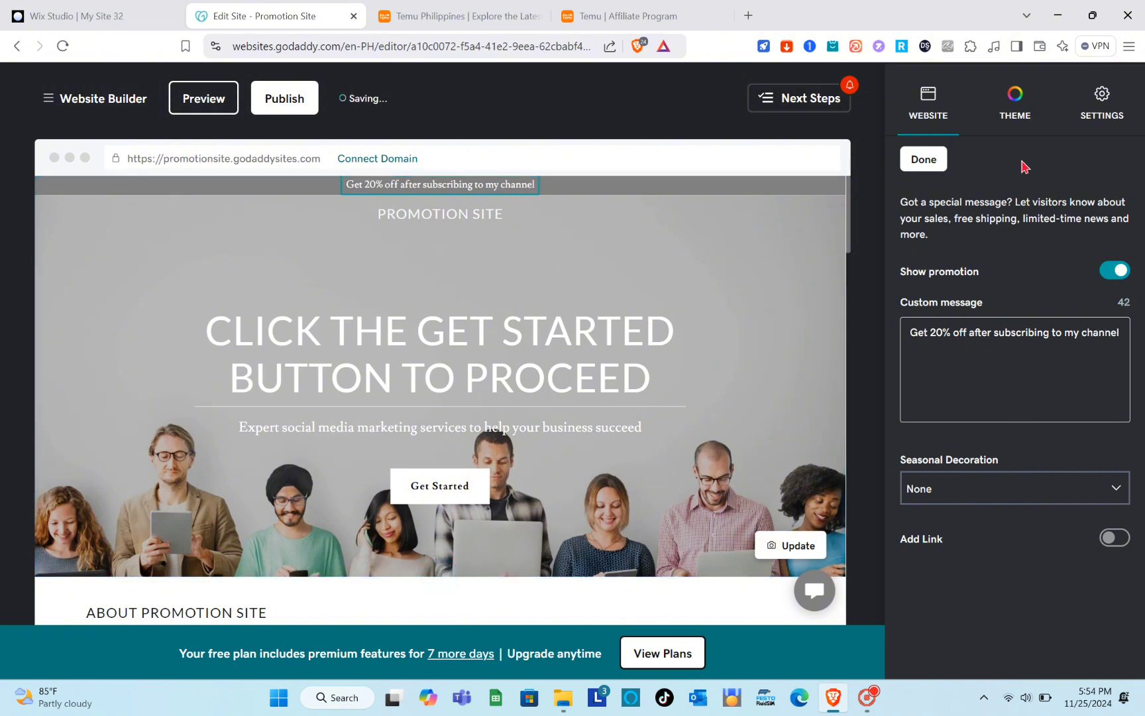
pyautogui.click(926, 161)
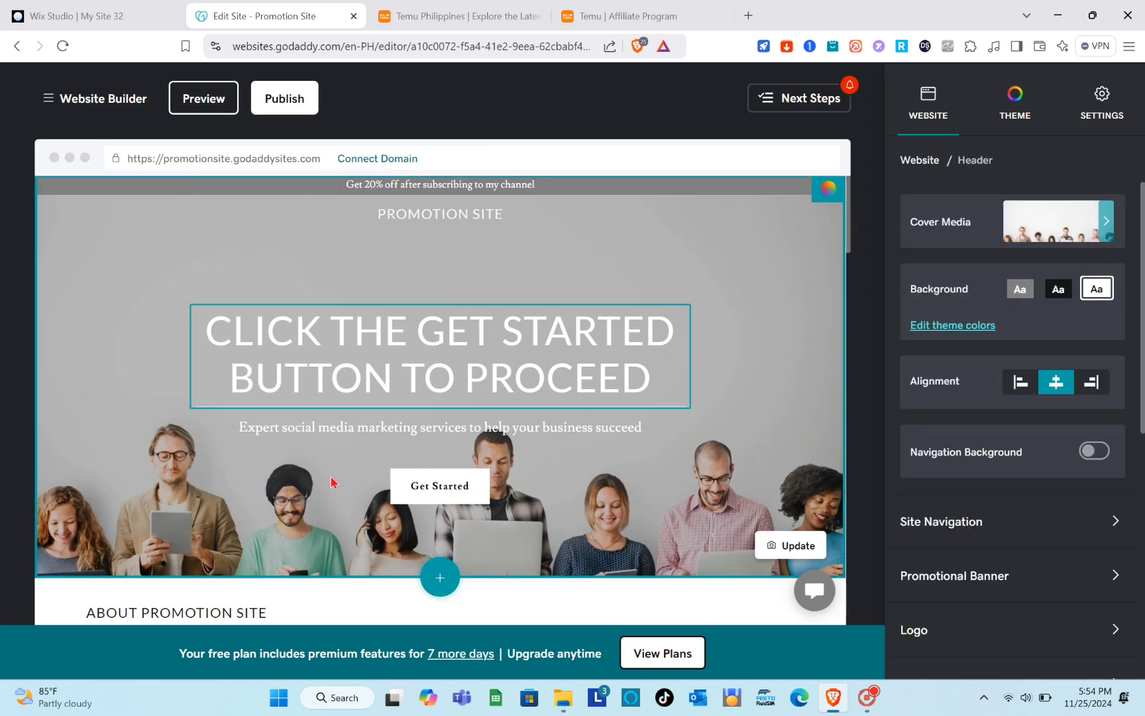
# Preview the site and test the header's Get Started button link.
pyautogui.click(195, 100)
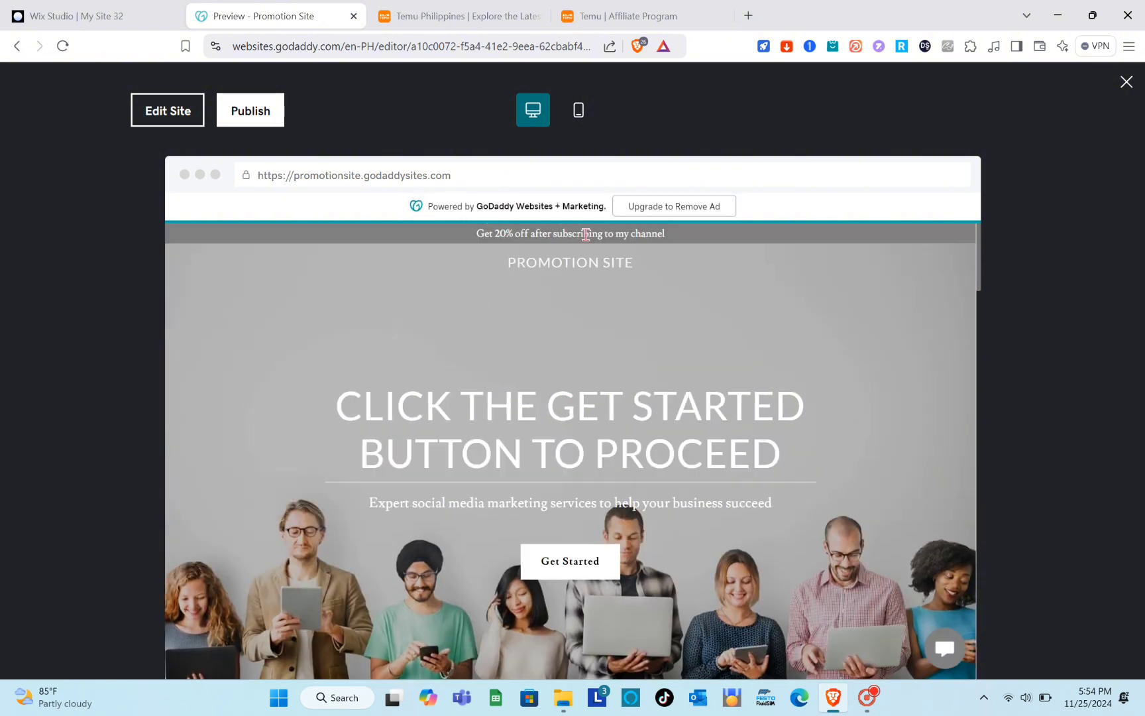
pyautogui.click(592, 574)
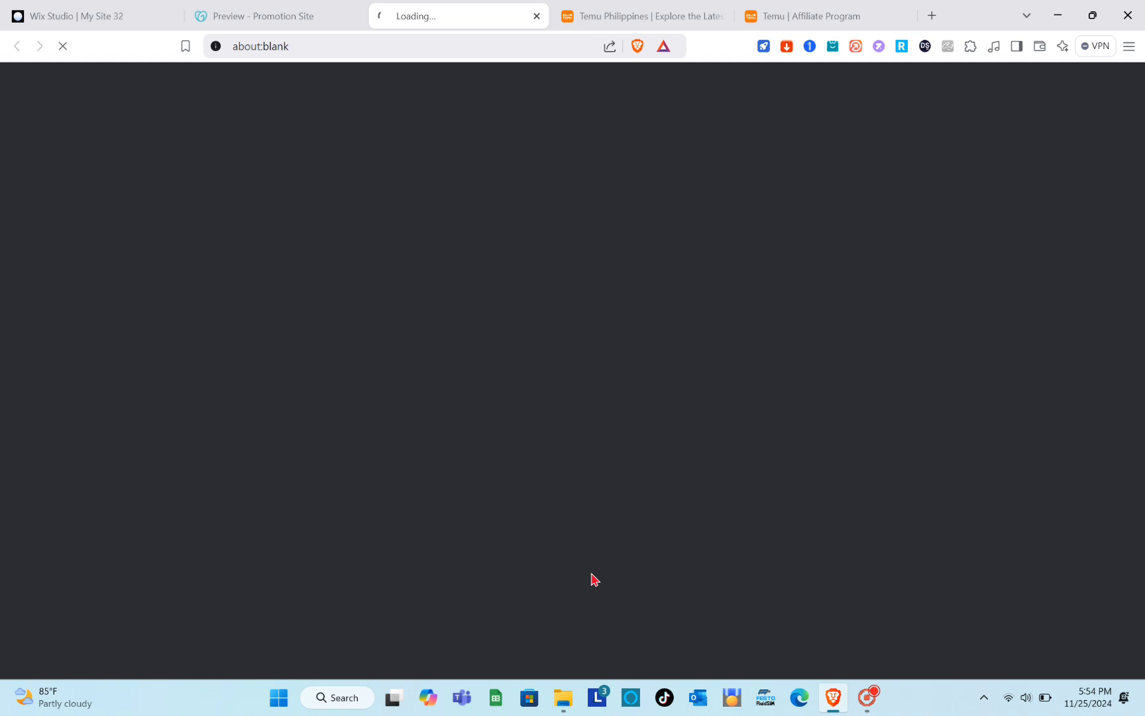